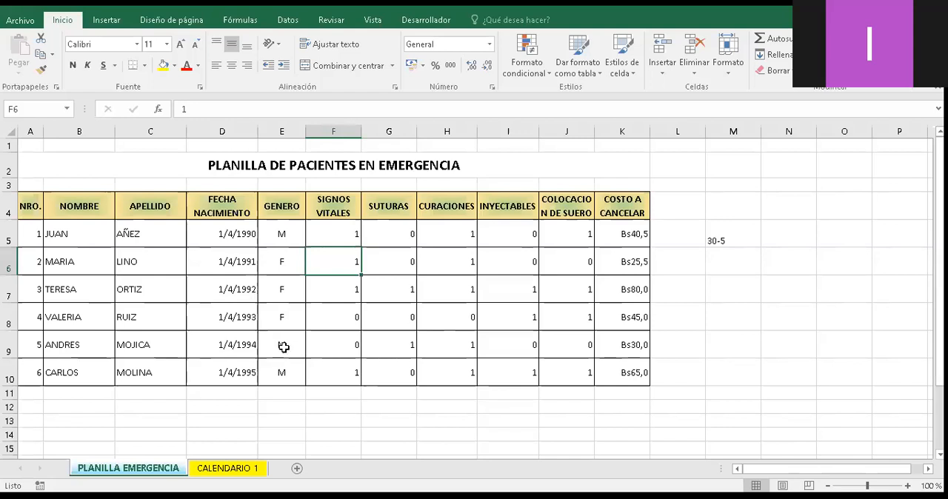
- Add a new blank worksheet after the CALENDARIO 1 sheet
click(284, 347)
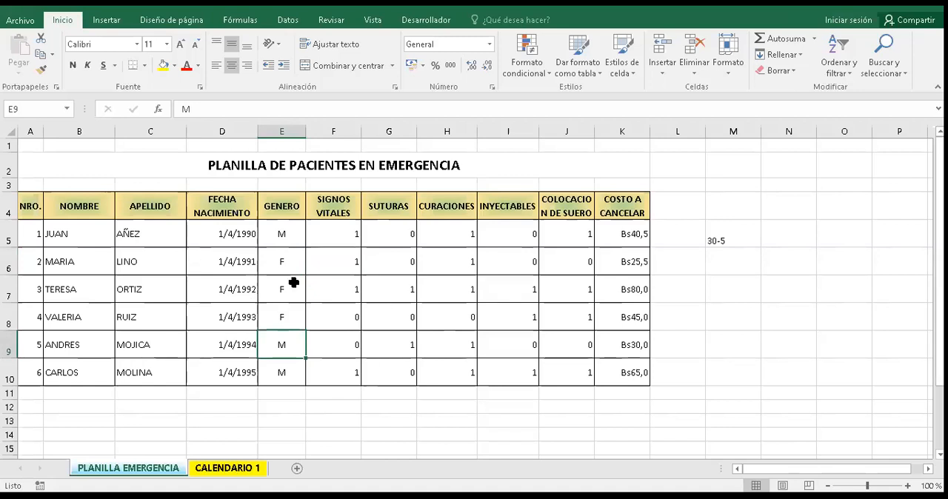
key(ctrl+Page_Down)
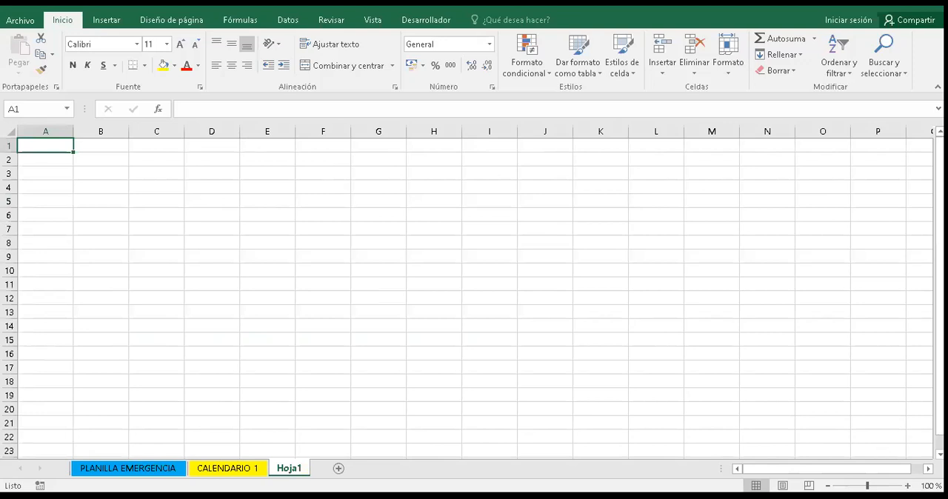
ctrl+scroll(520, 328, up, 2)
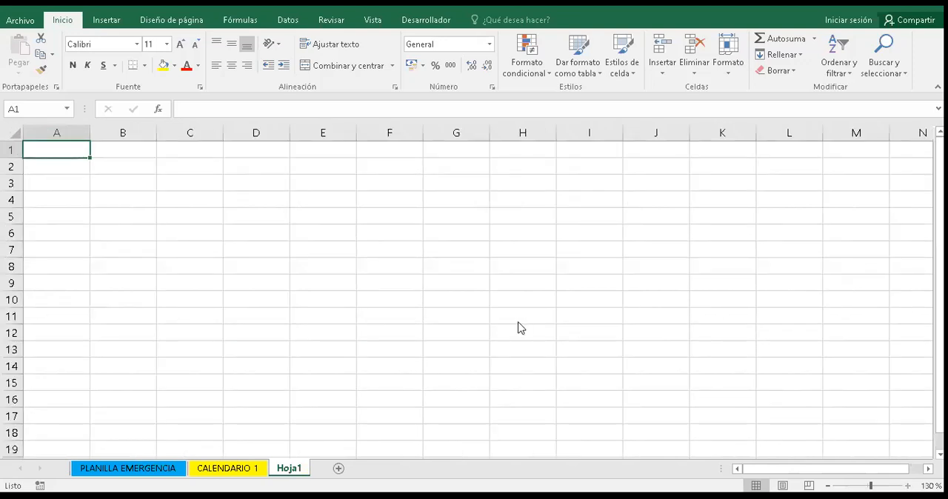
ctrl+scroll(204, 212, up, 1)
- Enter the title "PLANILLA DE REGISTRO DE PACIENTE" in cell B1 of the blank sheet
click(204, 213)
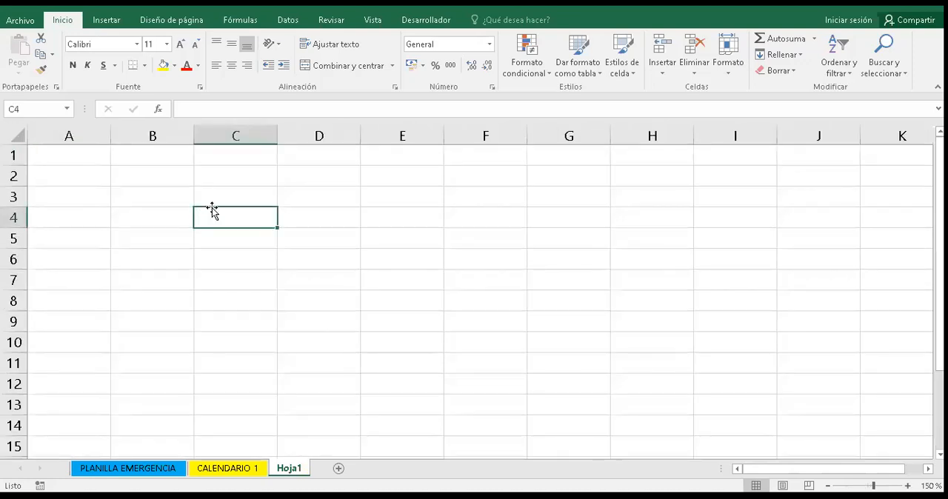
click(129, 172)
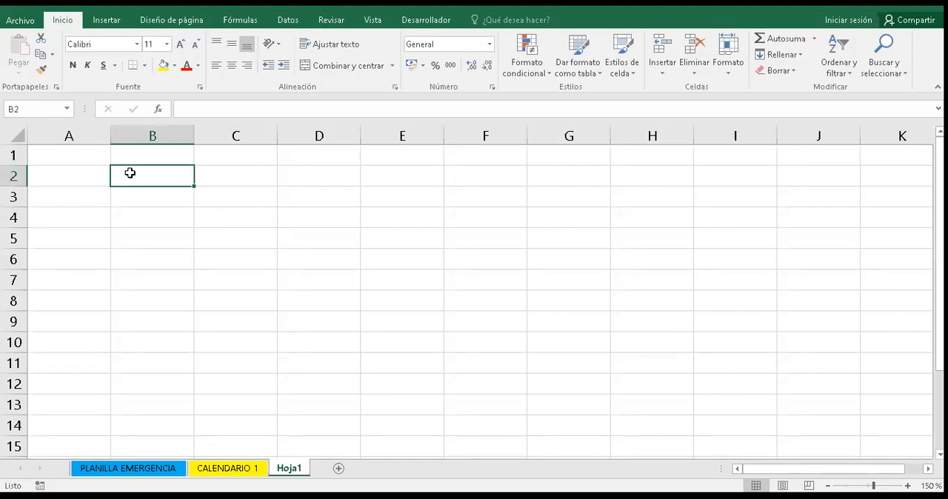
key(Up)
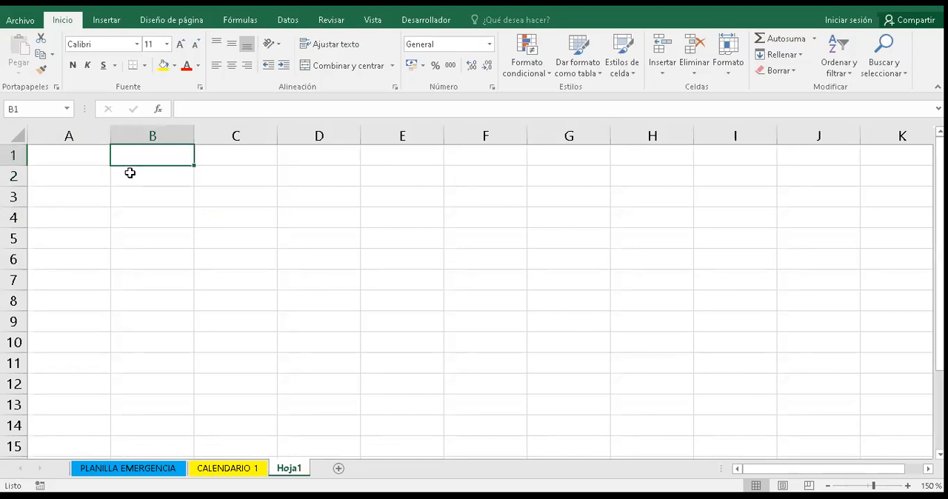
key(F2)
text(PLANILLA D)
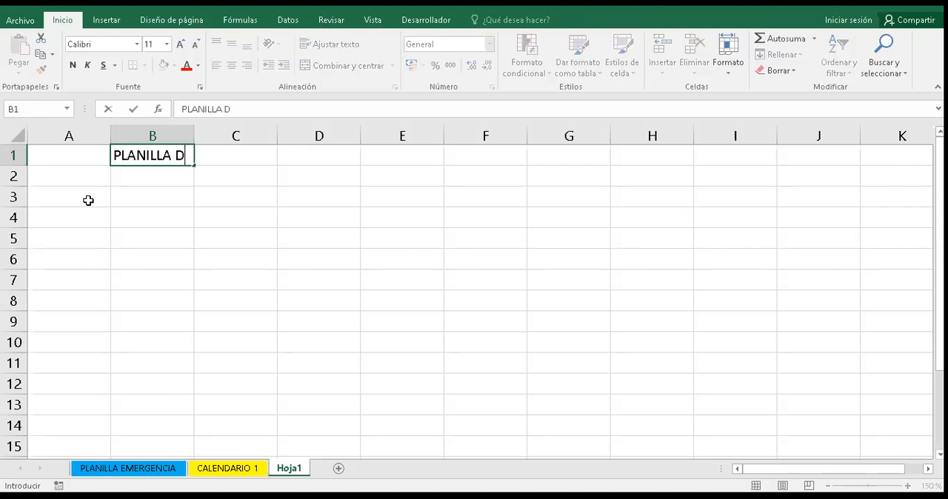
text(E REGI)
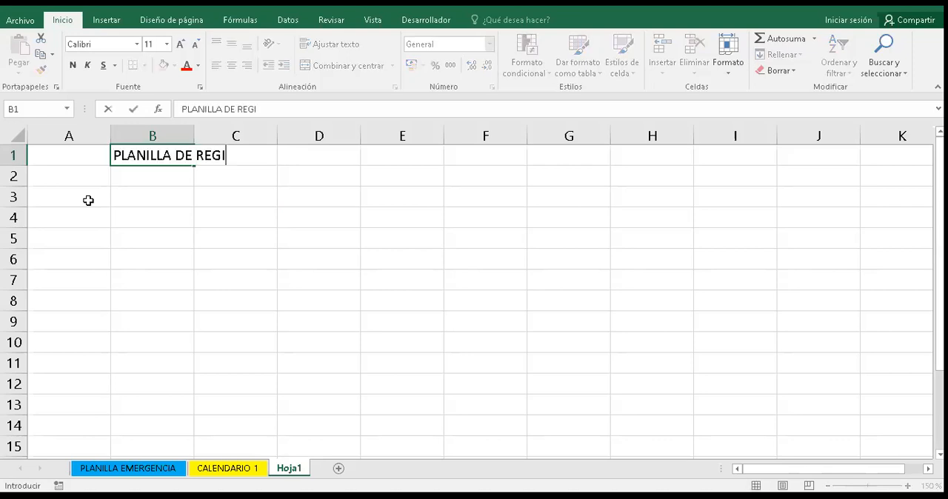
text(STRODE)
key(BackSpace)
key(BackSpace)
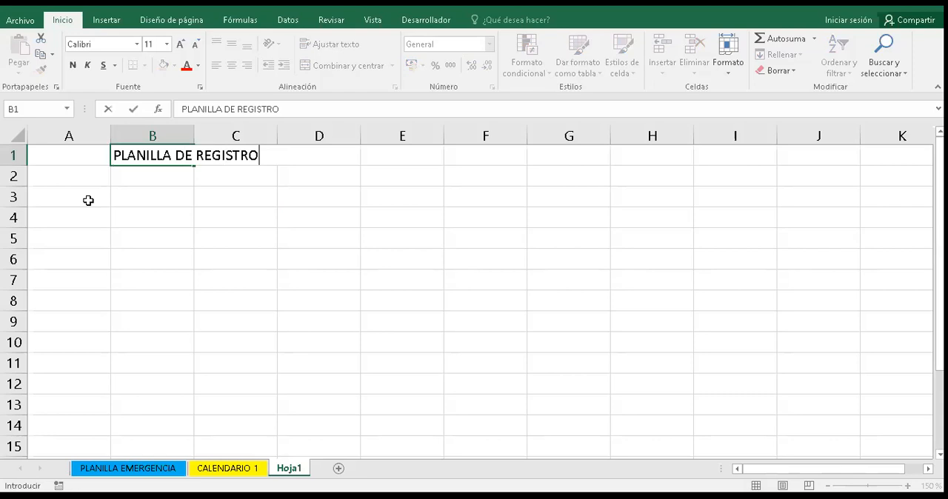
text(DE PACIENTE)
- Enter the field labels NOMBRE in A3, APELLIDO in A5 and DIRECCION in A7, leaving an empty row between them
click(88, 200)
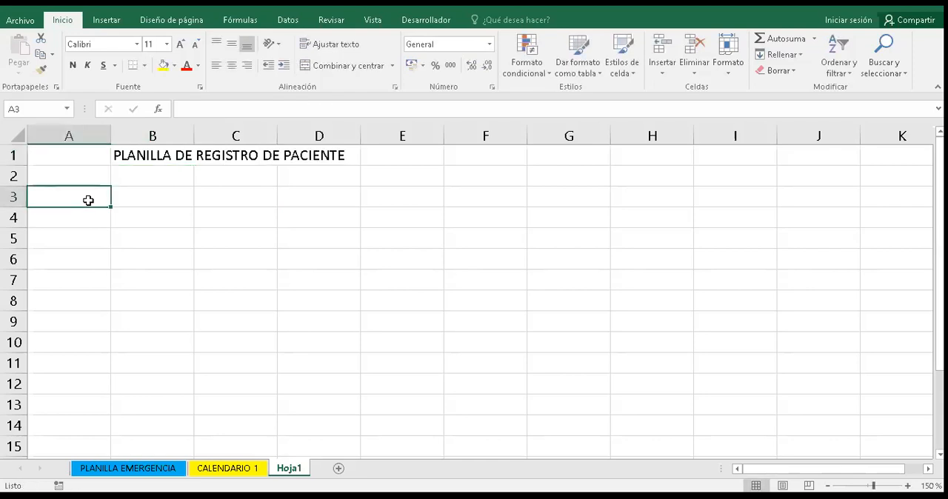
text(NOMBRE)
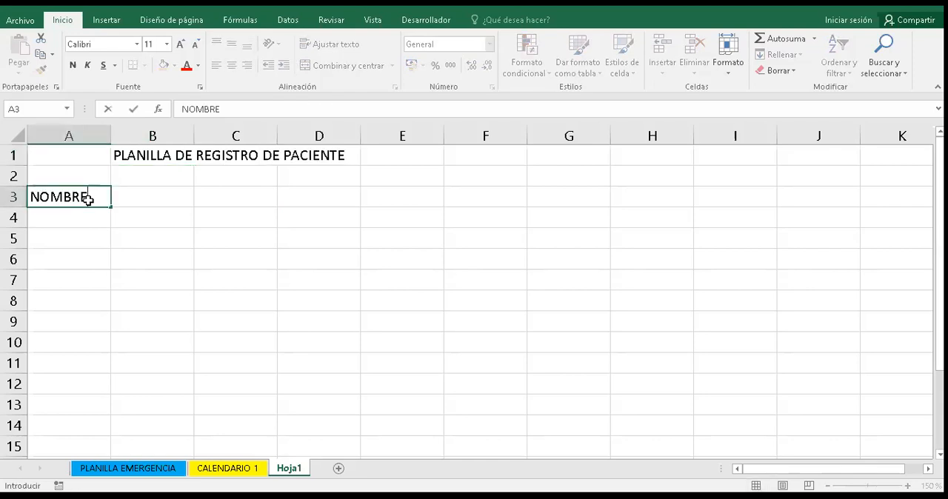
key(Return)
key(Return)
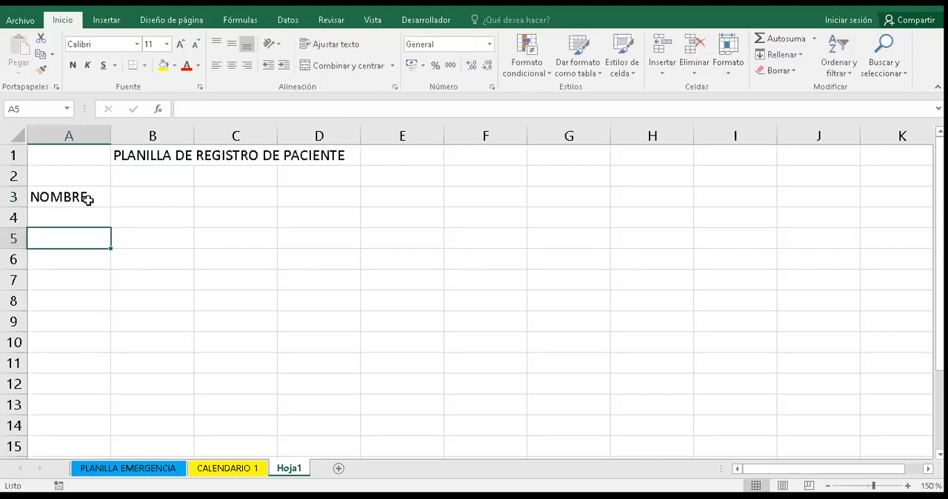
text(APELLIDO)
key(Return)
key(Return)
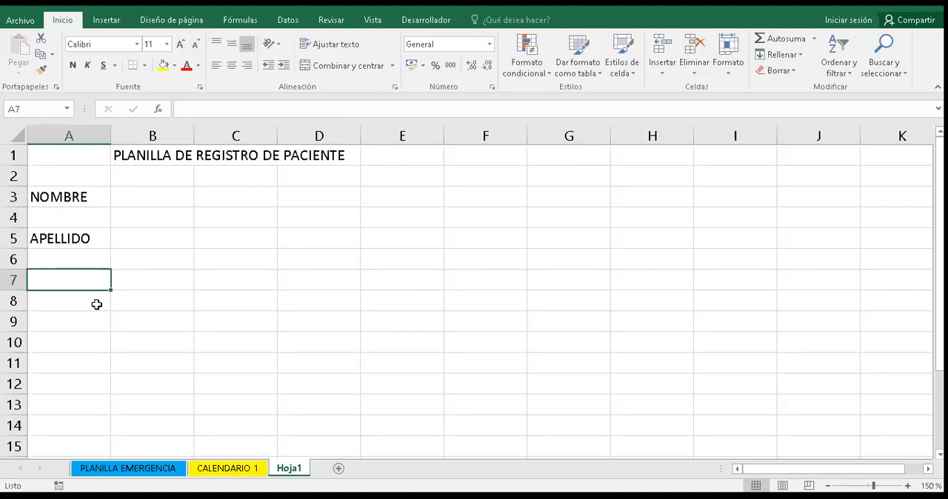
text(DIRECCION)
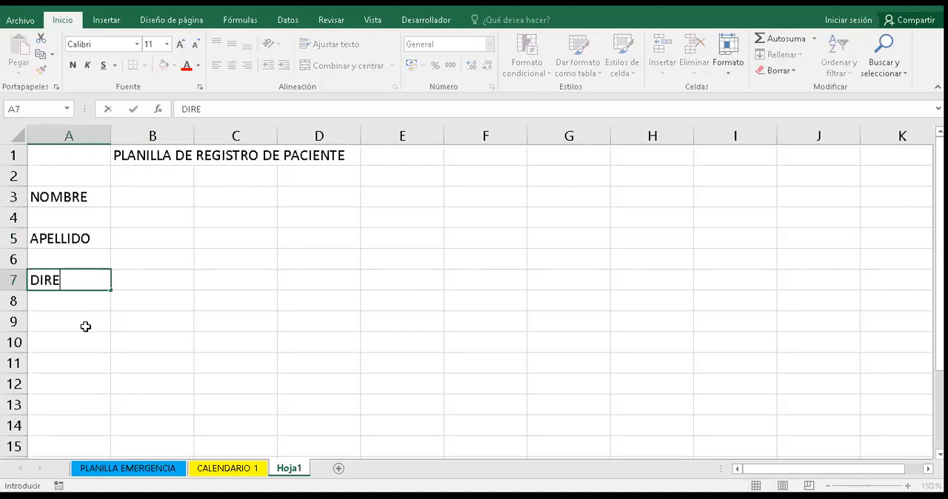
key(Return)
key(Return)
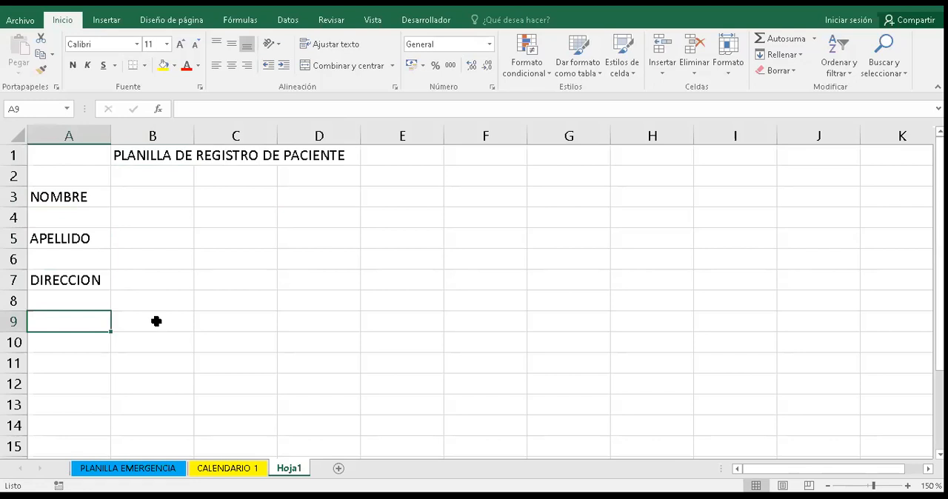
- Add the labels FECHA DE NACIMIENTO in A9 and GENERO in A11
text(FECHA DE )
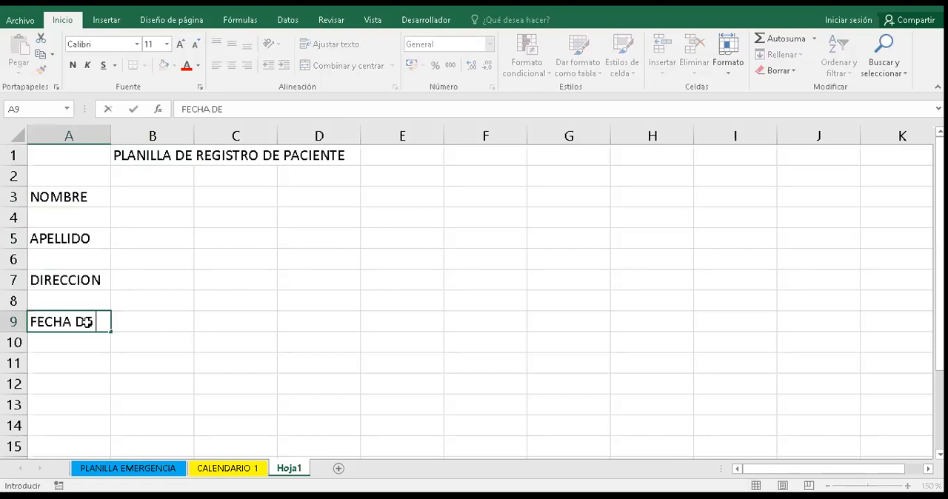
text(NACIMIENT)
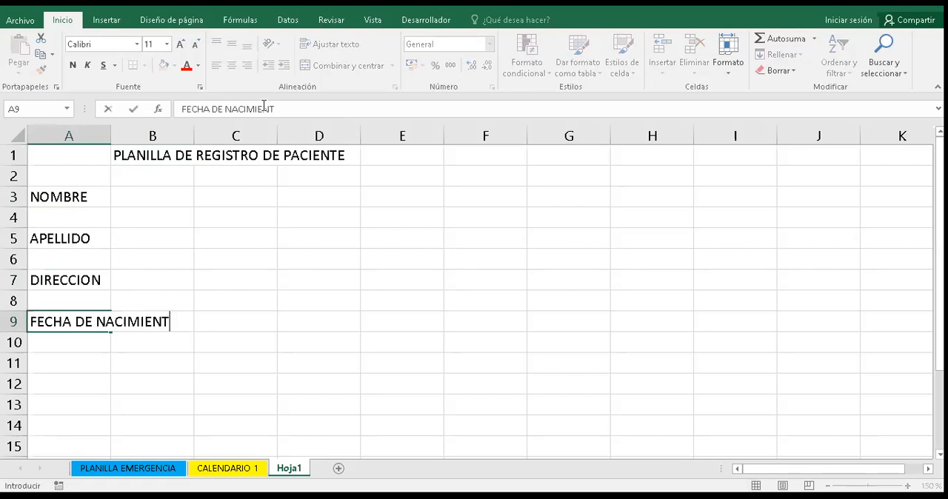
text(O)
key(Return)
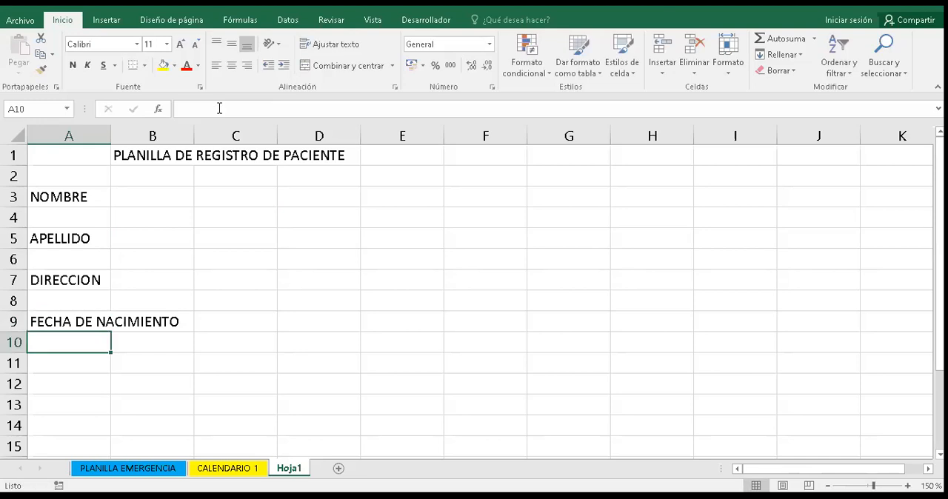
key(Return)
text(GENERO)
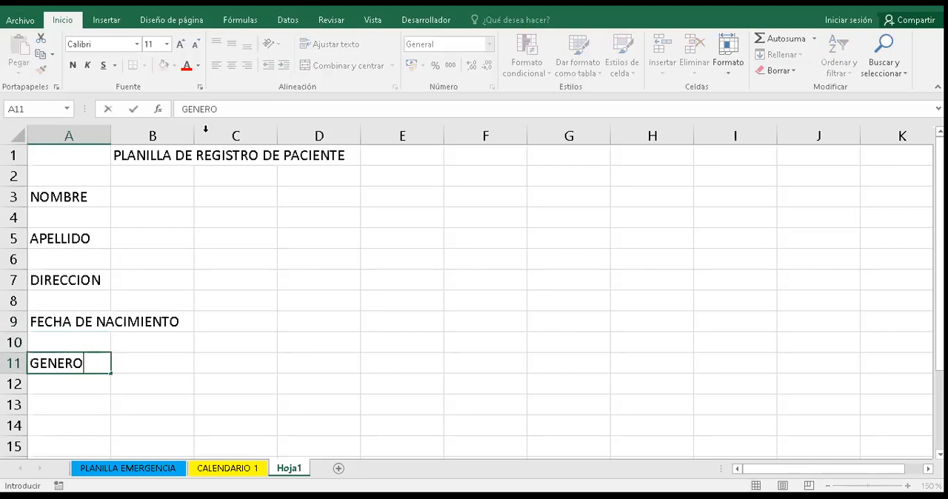
- Wrap the text of the FECHA DE NACIMIENTO label in A9
click(83, 316)
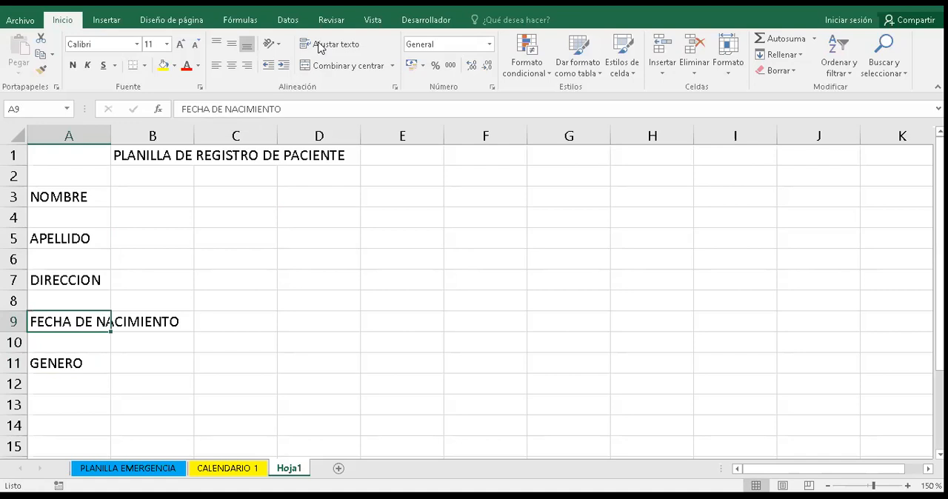
key(Right)
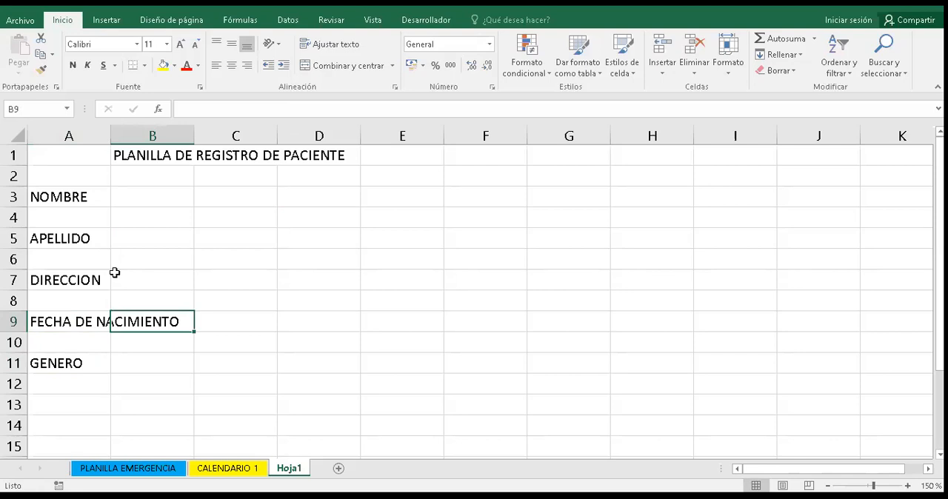
key(Left)
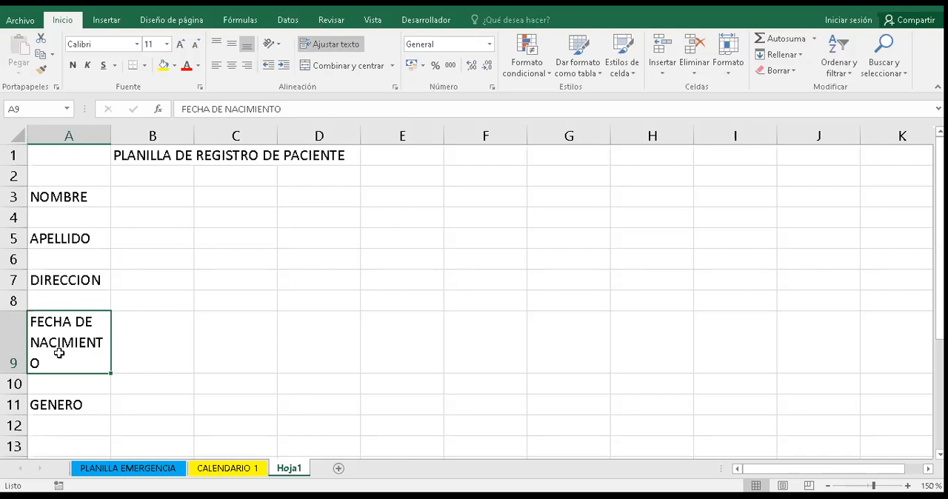
- Widen column A just enough to keep the word NACIMIENTO whole, and reduce row 9 to a two-line height
double_click(118, 138)
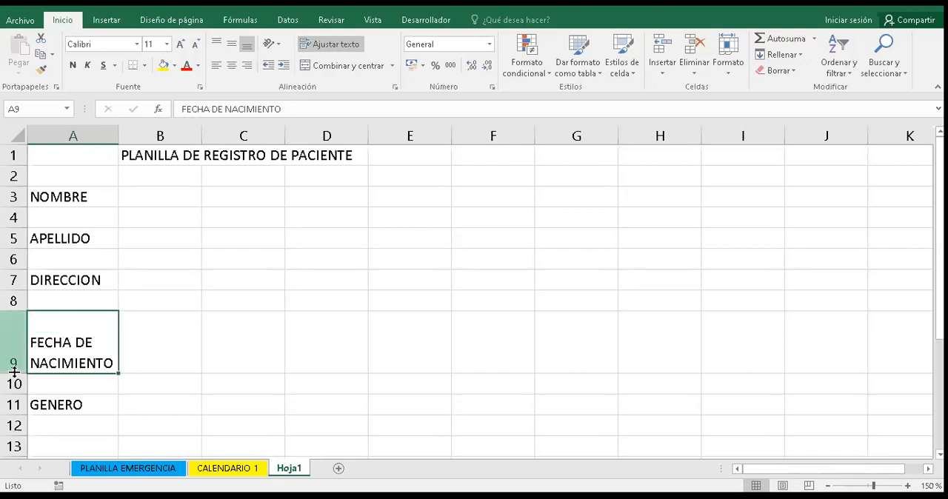
drag(15, 372, 12, 354)
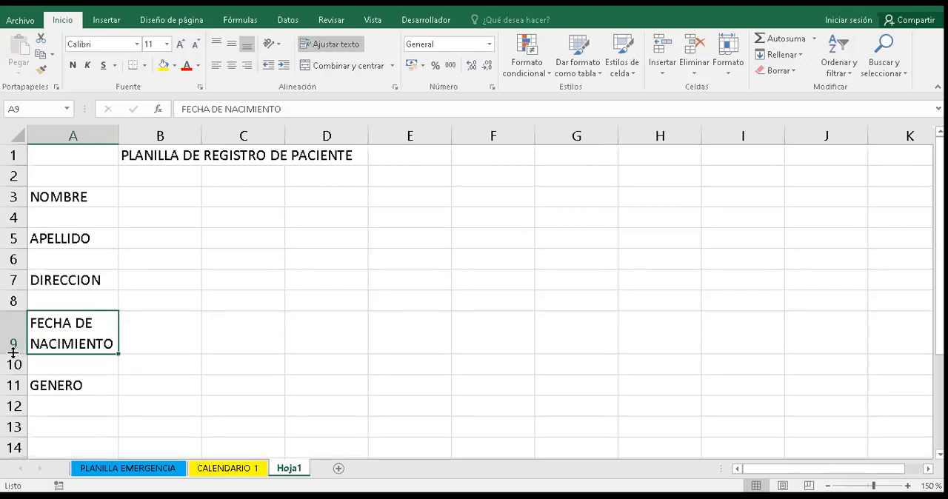
double_click(13, 348)
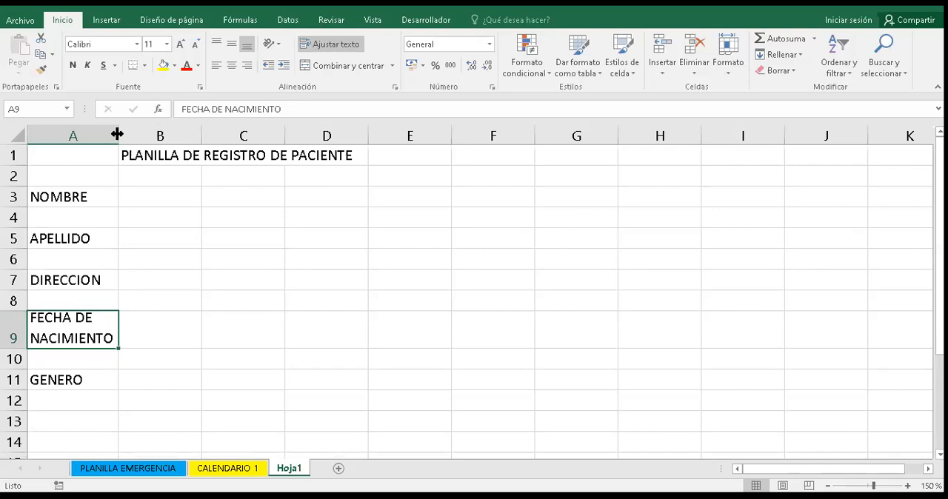
- Widen column A until FECHA DE NACIMIENTO fits on one line, and narrow it back to a two-line label
drag(118, 135, 211, 154)
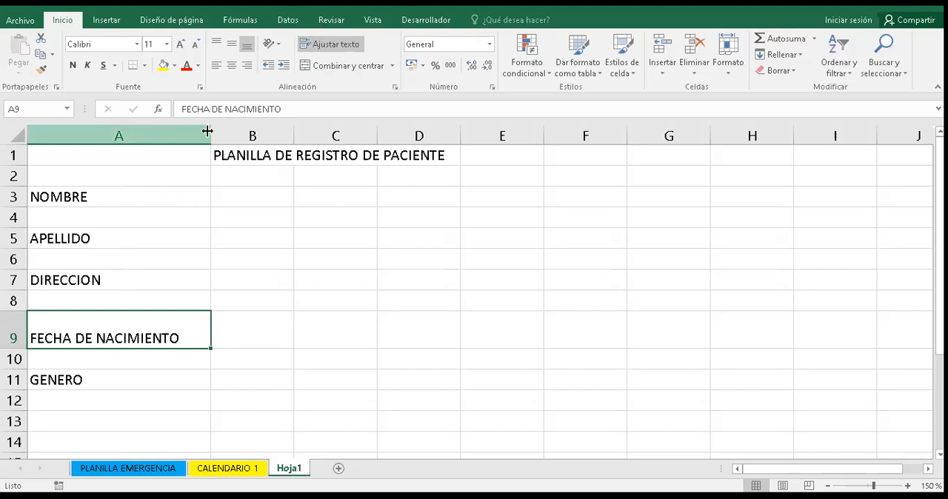
drag(207, 131, 135, 131)
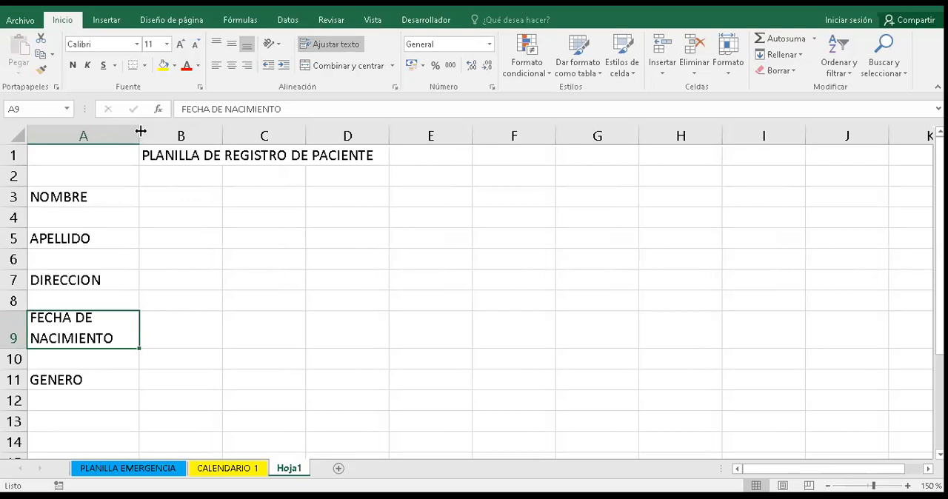
drag(126, 133, 120, 133)
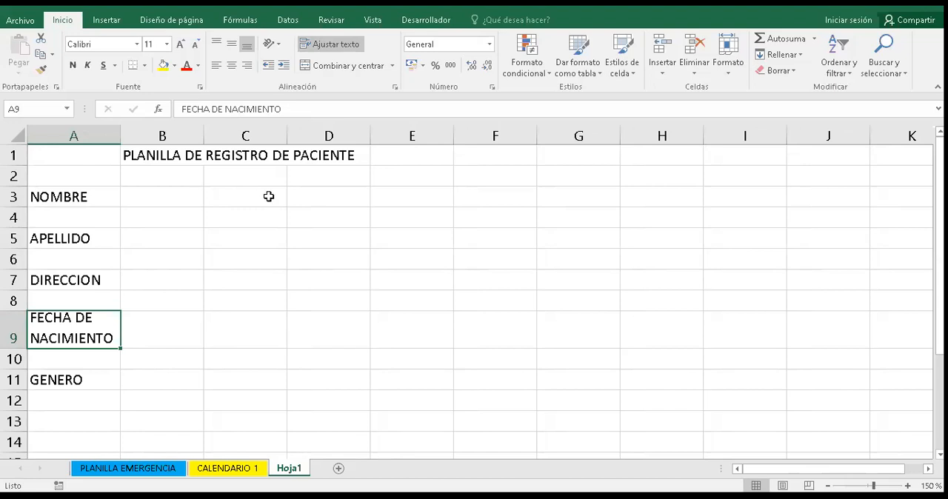
- Enter the labels PESO in D3 and TALLA in D5 for a second column of fields
click(308, 192)
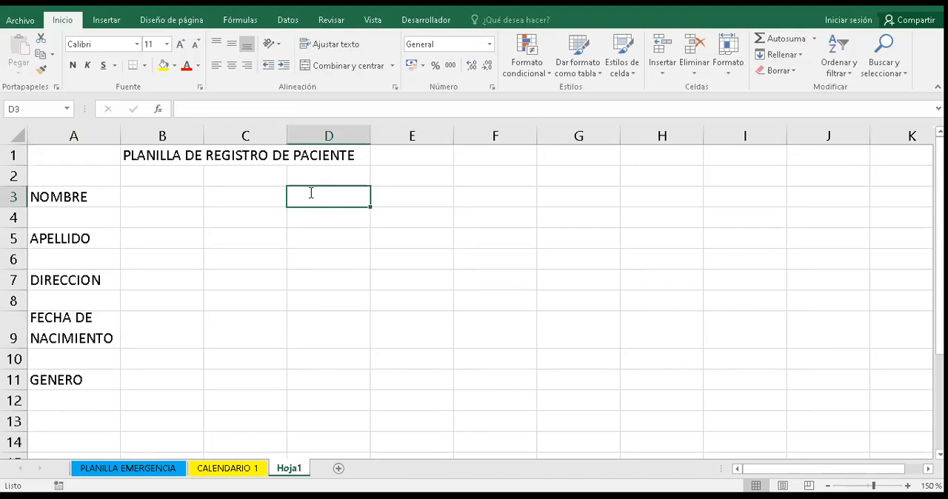
text(PESO)
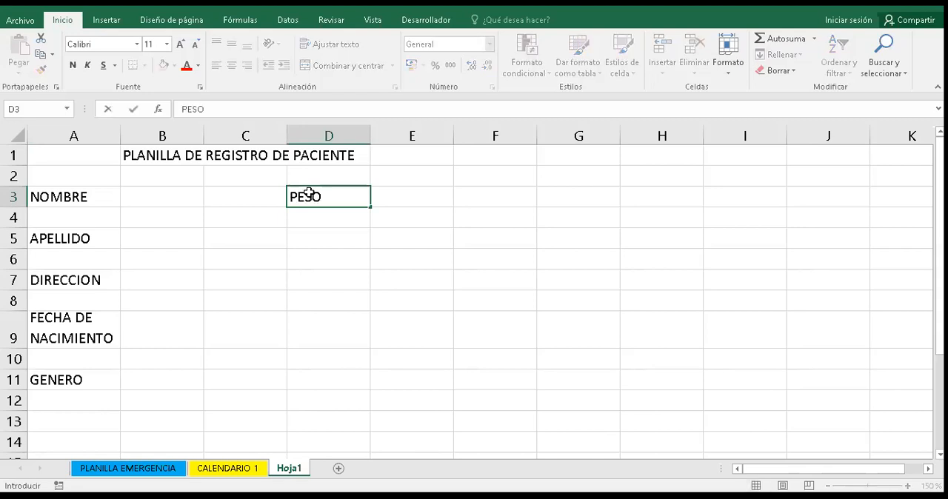
key(Return)
key(Return)
text(TALLLA)
key(BackSpace)
key(BackSpace)
text(A)
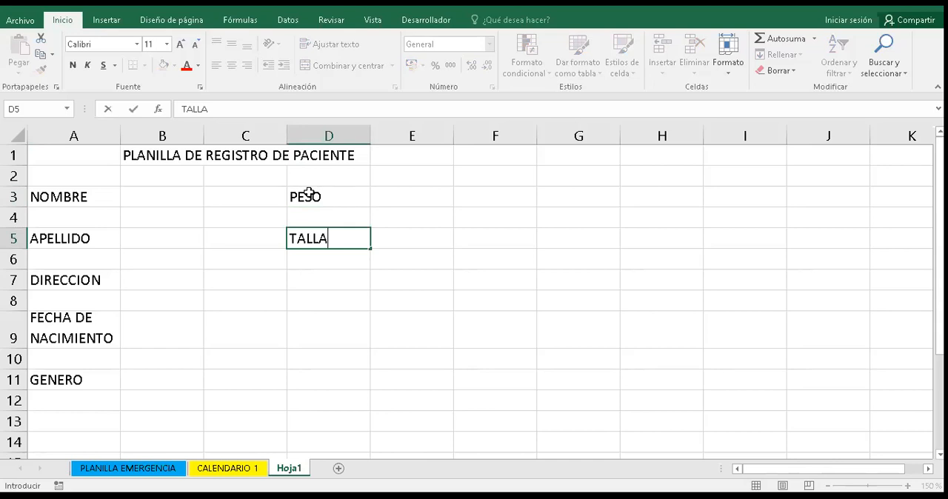
key(Return)
key(Return)
- Enter the label SIGNOS VITALES in D7, level with DIRECCION
text(SIGNOS VI)
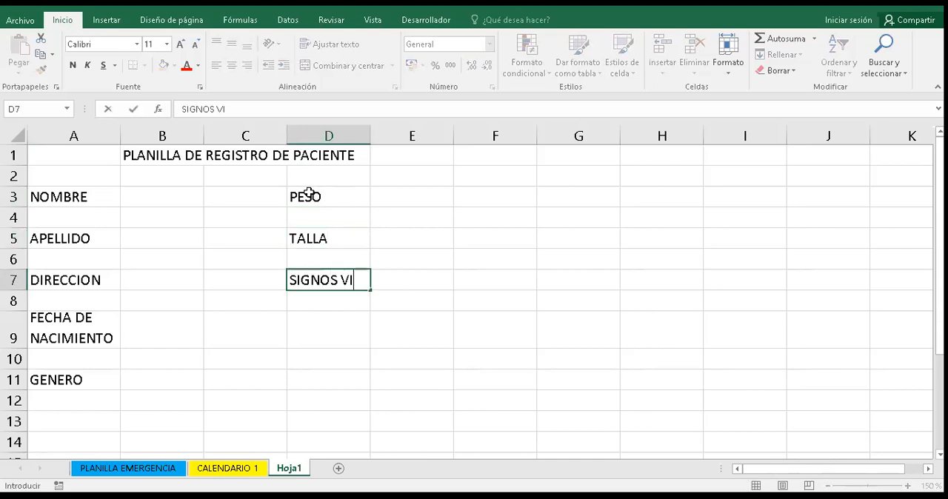
text(TALES)
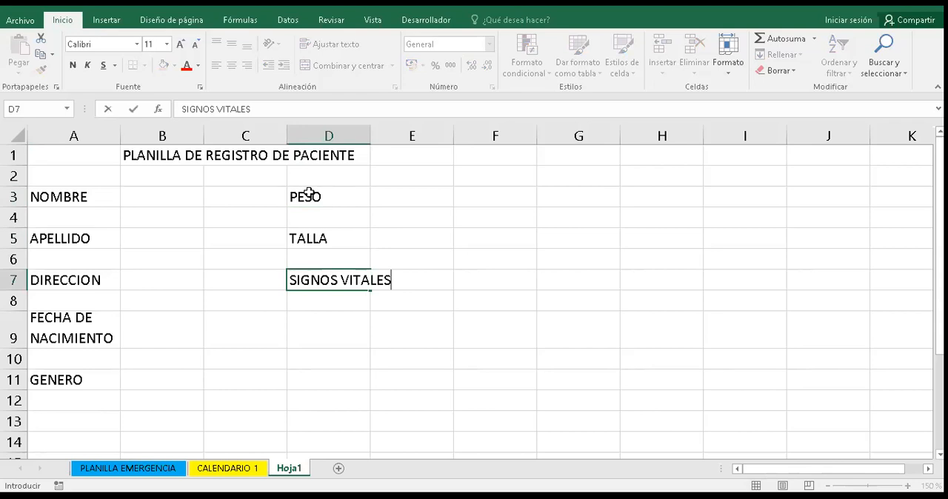
key(Return)
key(Return)
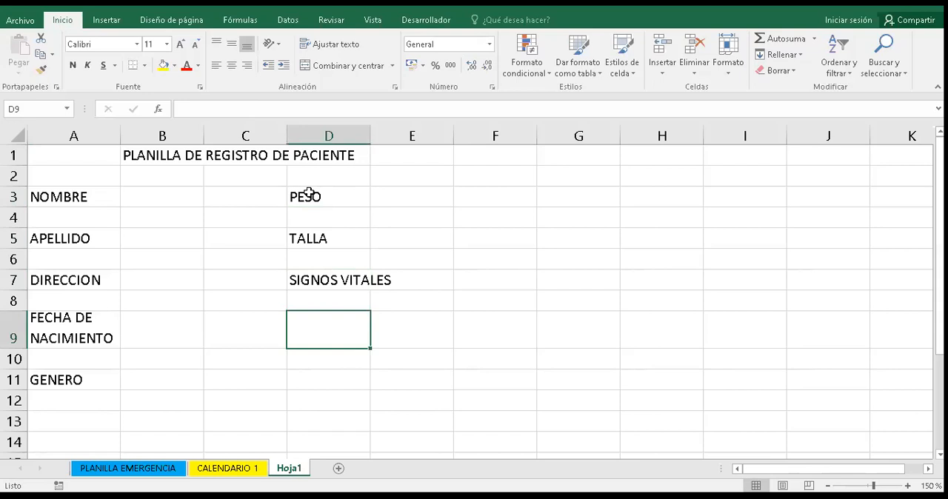
- Enter the label OBSERVACION in D9, level with FECHA DE NACIMIENTO
text(OB)
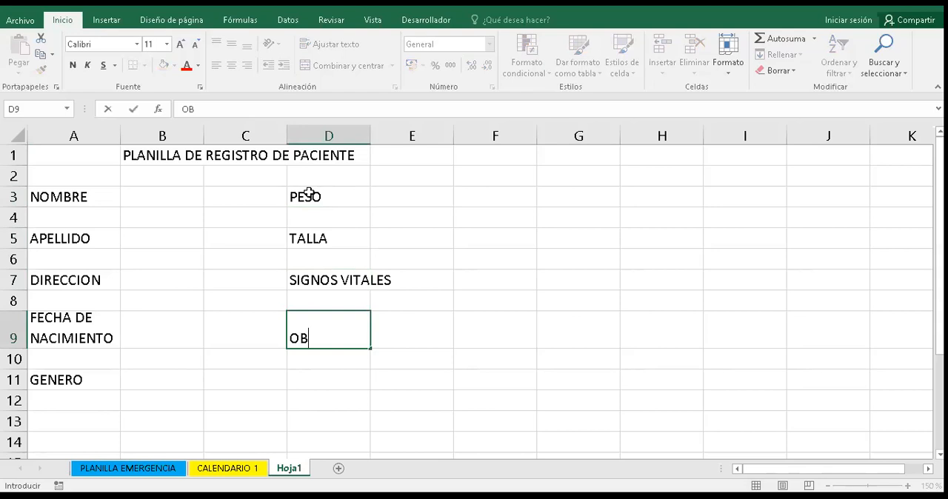
text(SERVACIO)
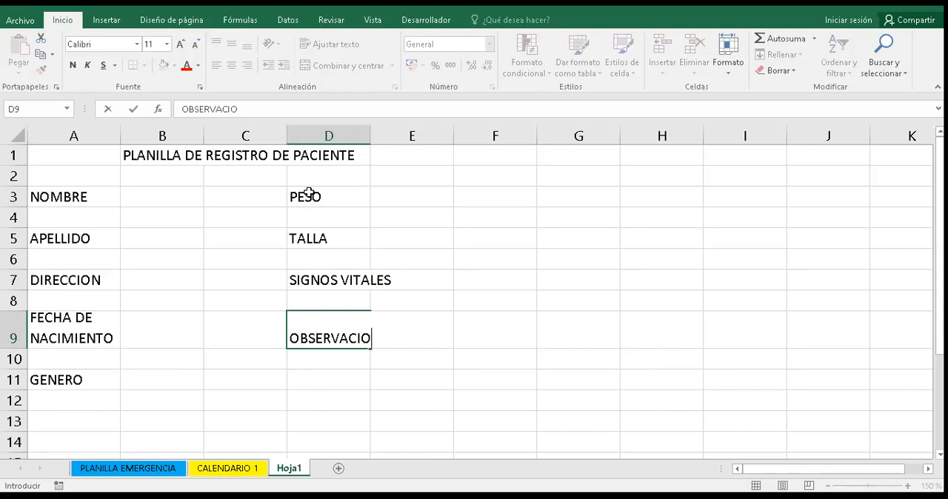
text(N)
key(Return)
key(Return)
- Enter the label CONSULTA in D11, and wrap the text of SIGNOS VITALES in D7 onto two lines
text(CON)
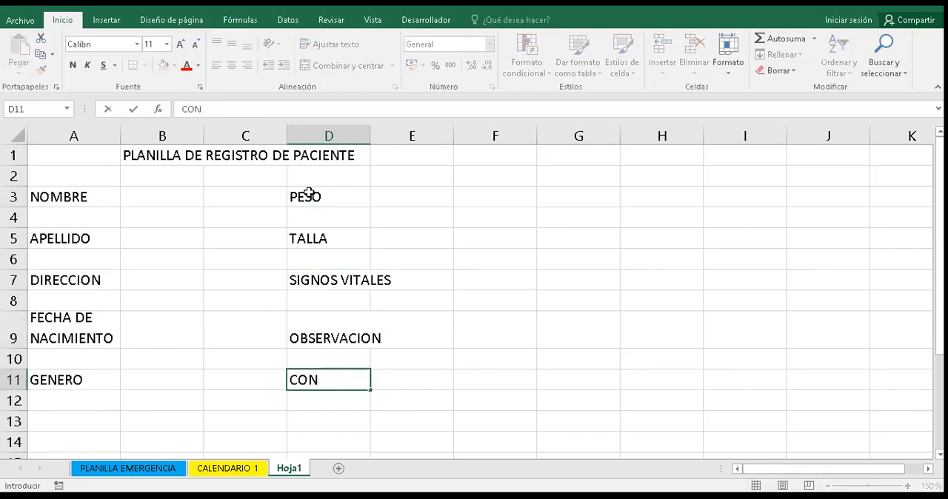
text(SULTA)
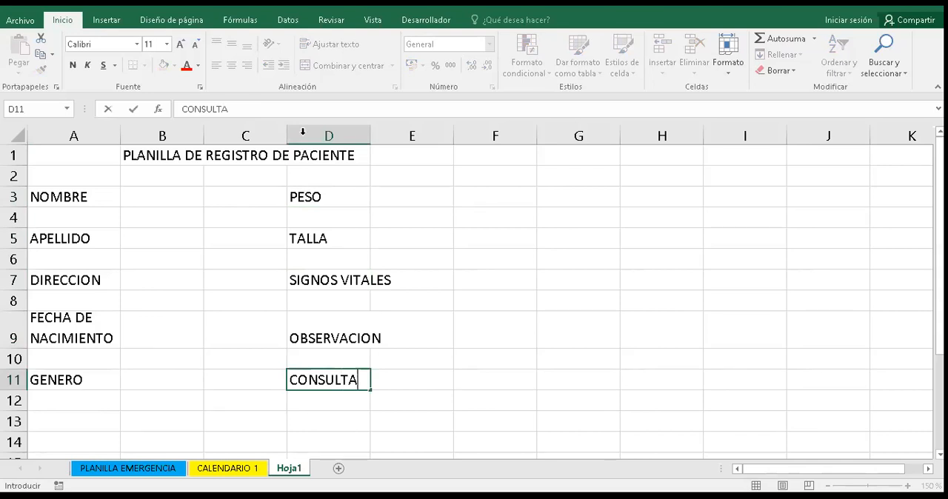
click(353, 286)
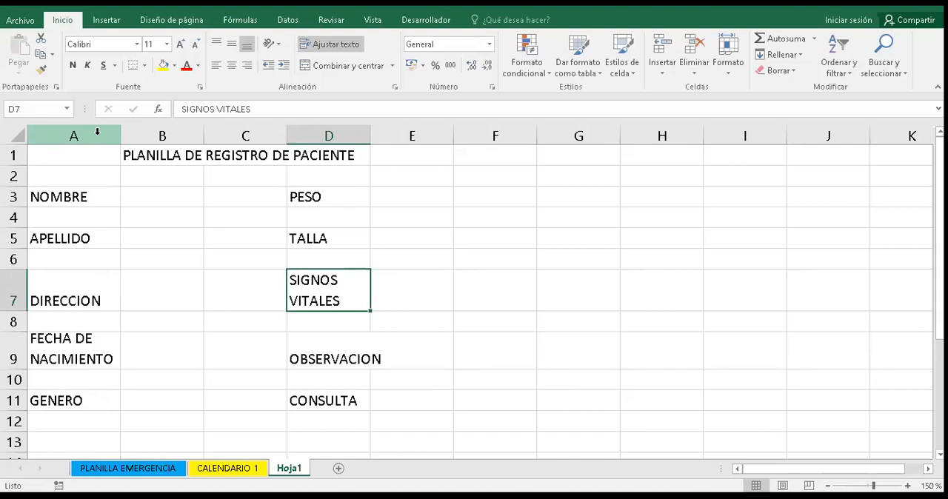
- Set the width of the two label columns, A and D, to 12
click(97, 131)
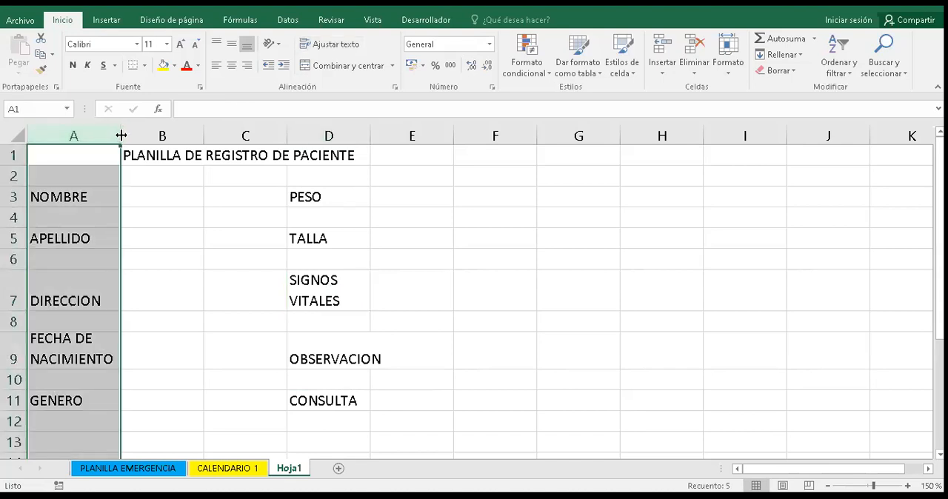
drag(121, 136, 121, 136)
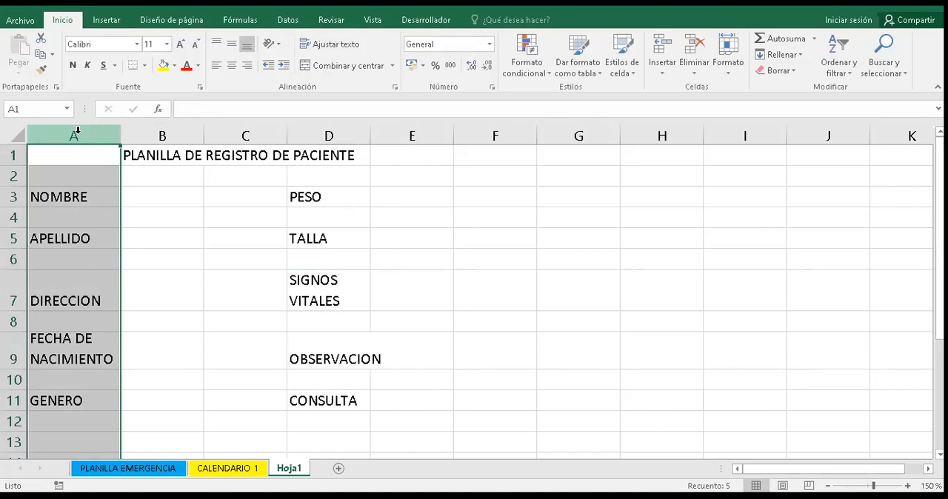
ctrl+click(300, 131)
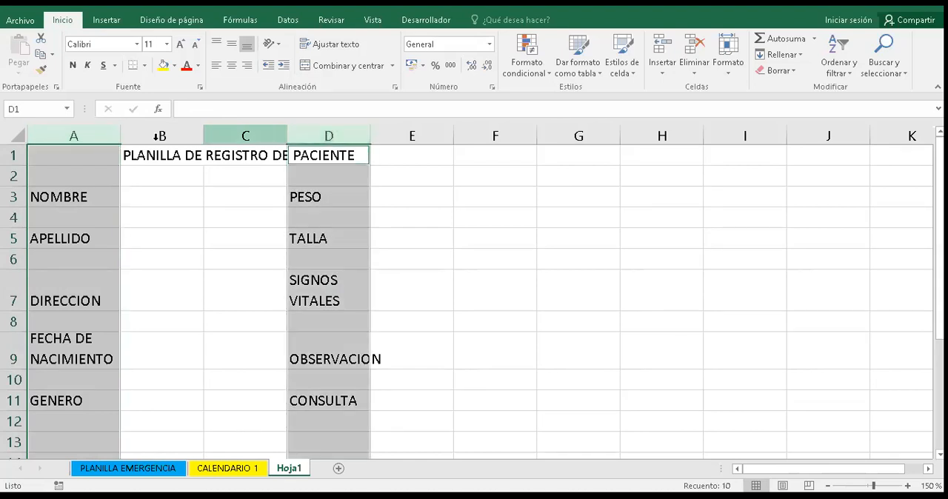
right_click(340, 140)
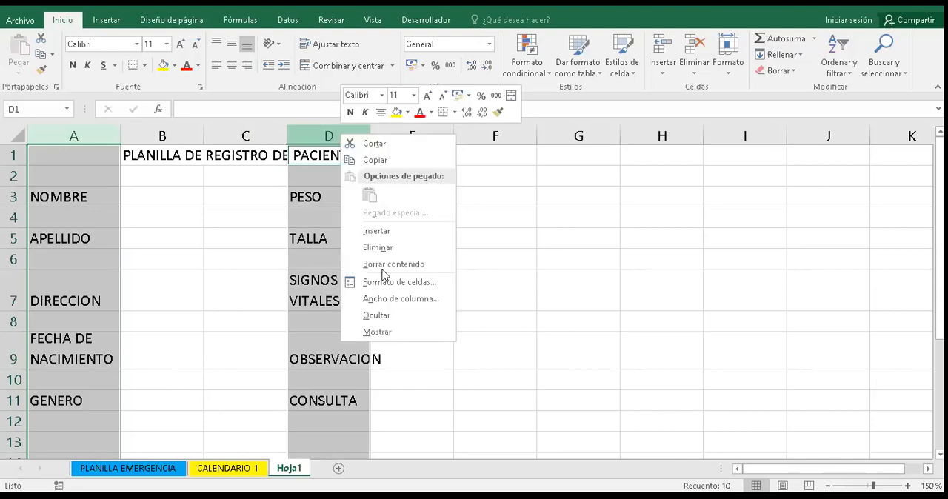
click(382, 301)
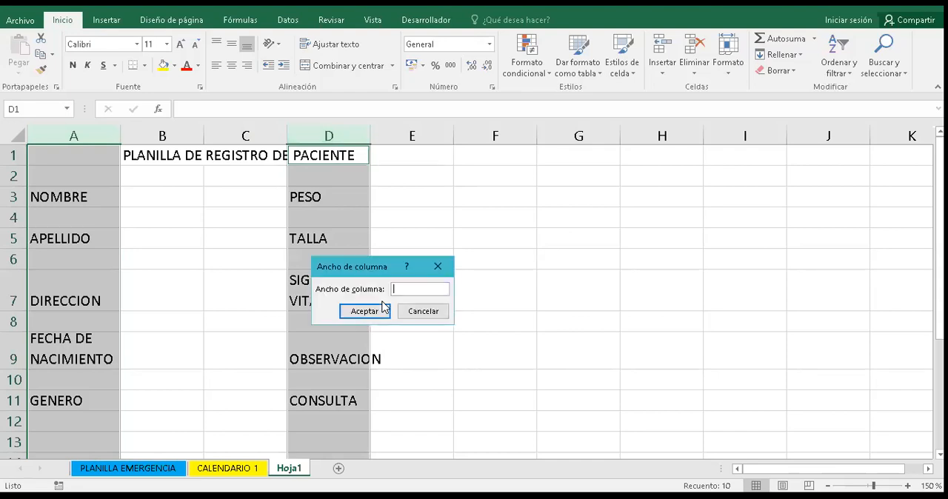
text(12)
click(372, 310)
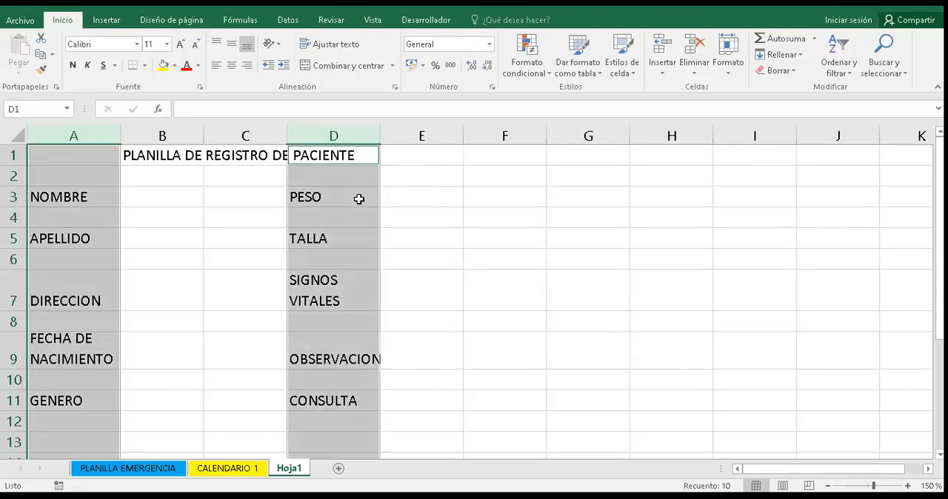
- Increase the width of the label columns A and D to 14
right_click(355, 136)
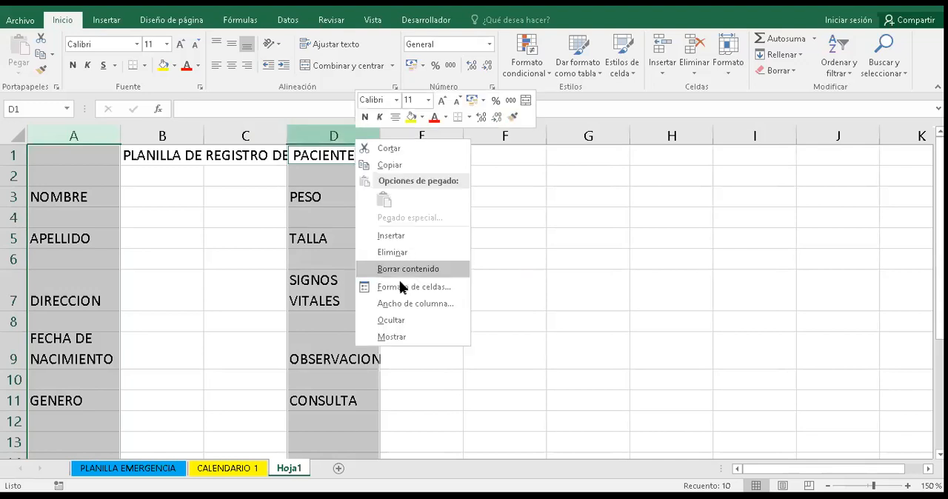
click(402, 303)
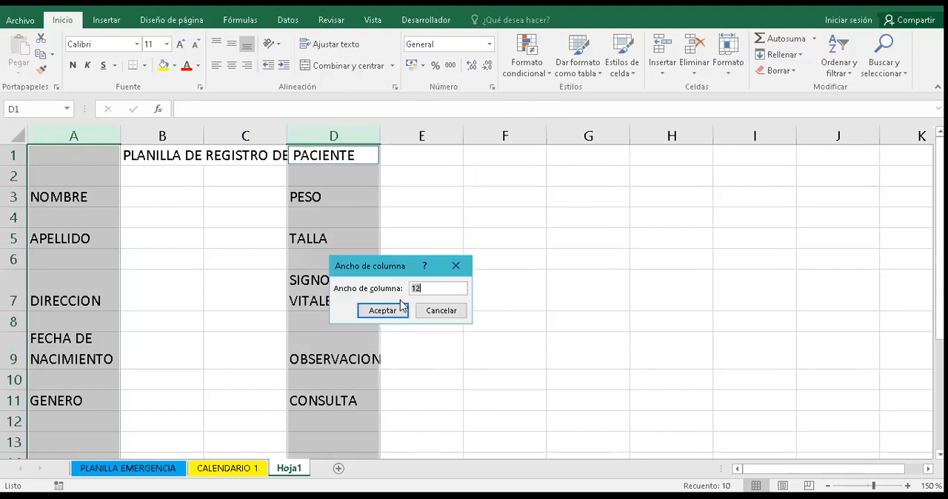
text(14)
click(401, 311)
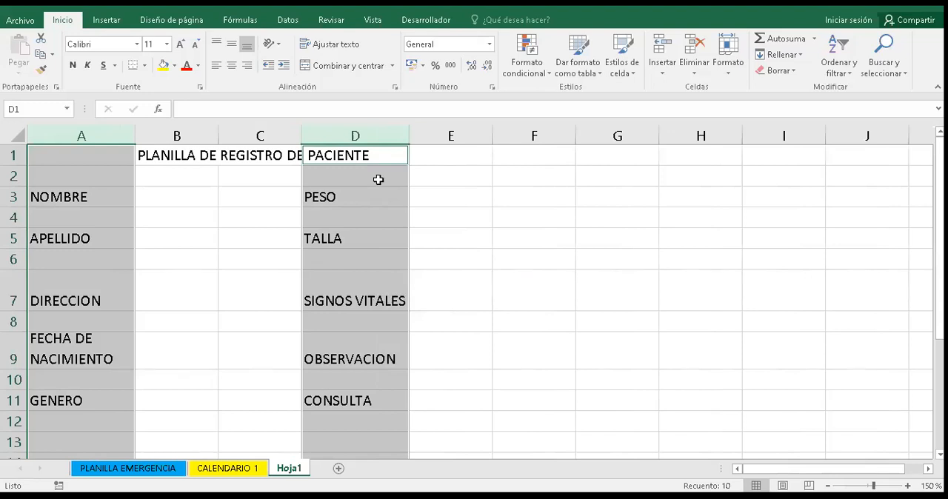
- Set the width of the label columns A and D to 13
click(401, 132)
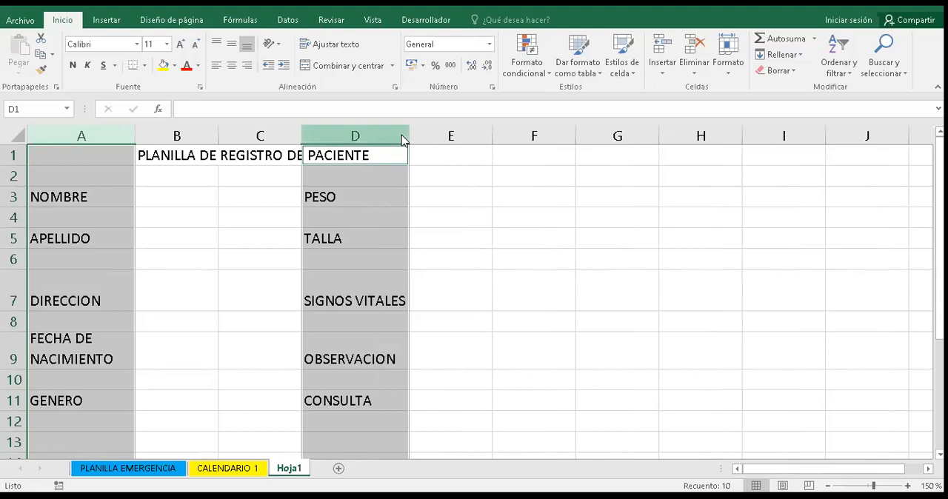
right_click(401, 134)
click(437, 302)
text(1)
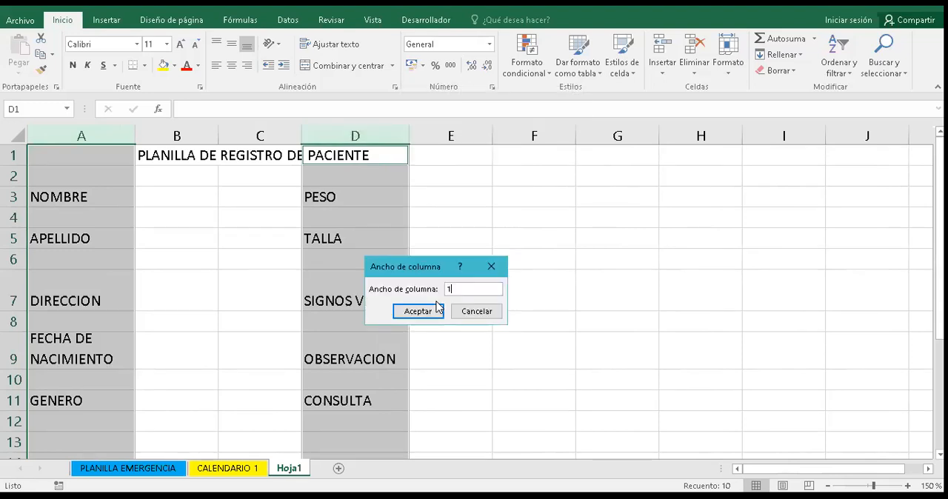
text(3)
click(428, 313)
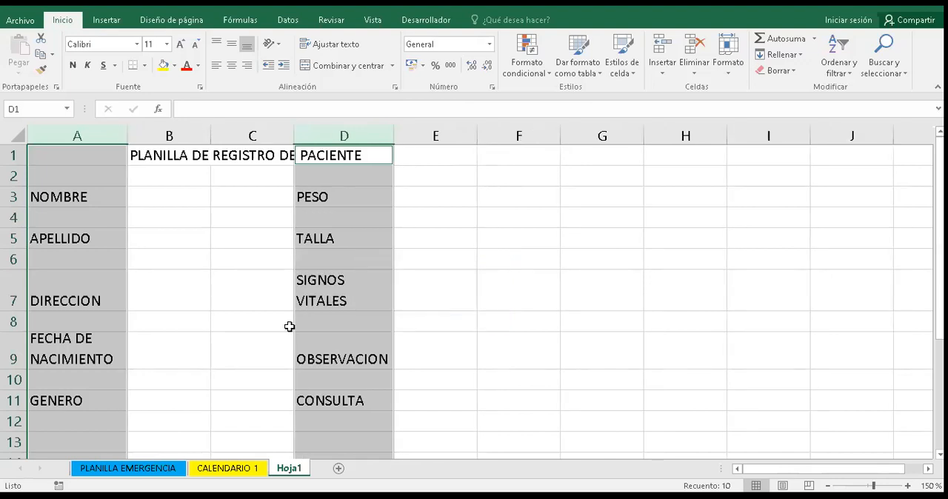
- Set the width of columns B and E, where the patient data goes, to 30
click(168, 296)
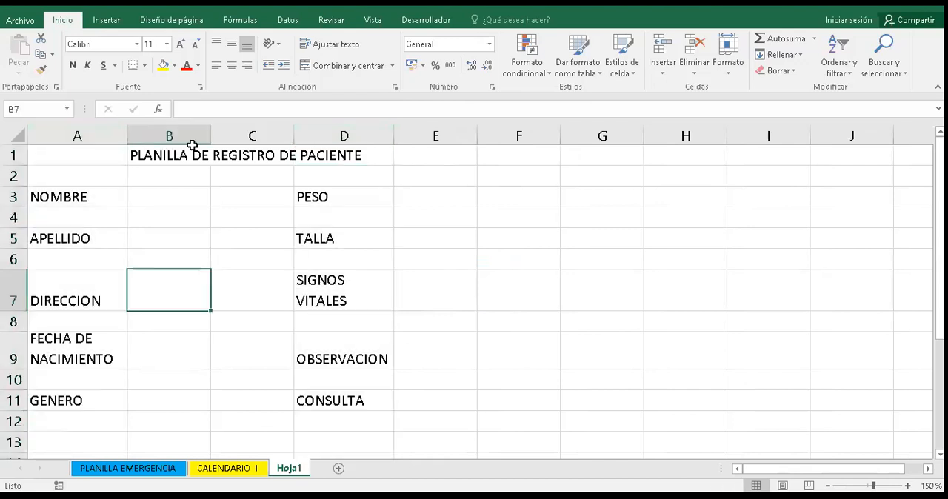
click(470, 146)
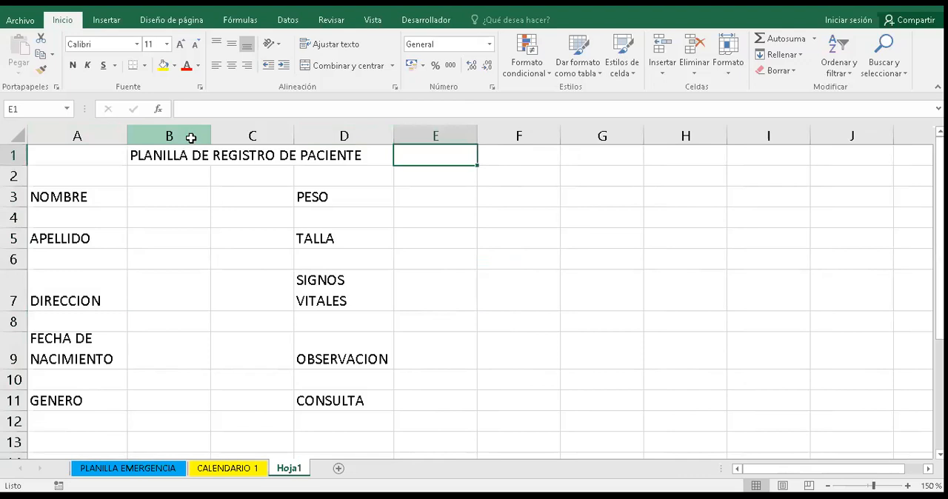
click(167, 136)
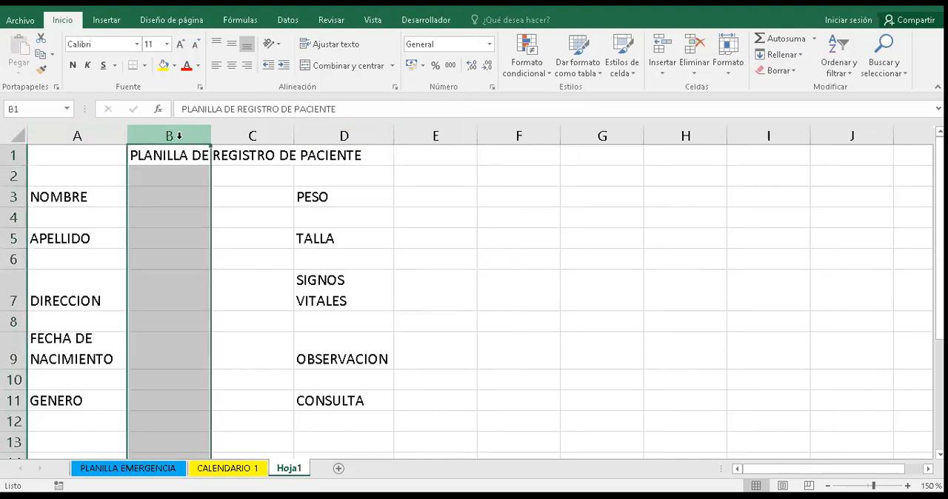
click(435, 133)
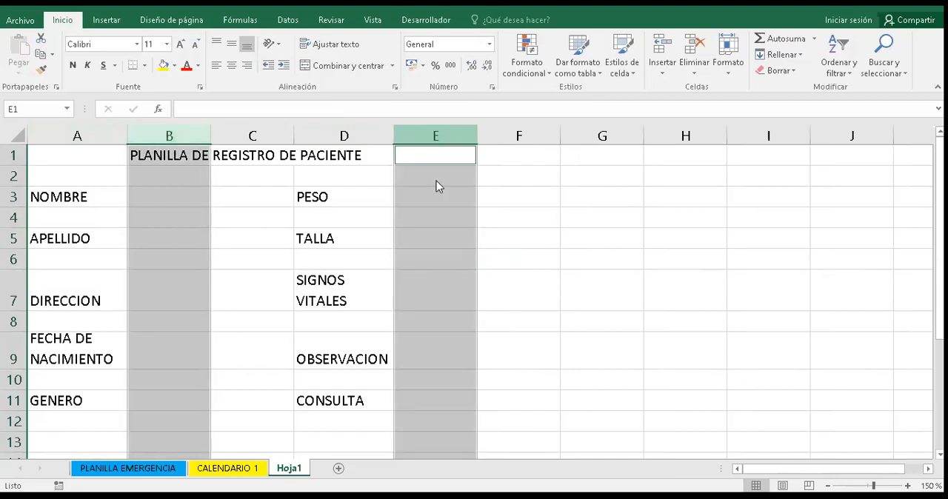
right_click(437, 136)
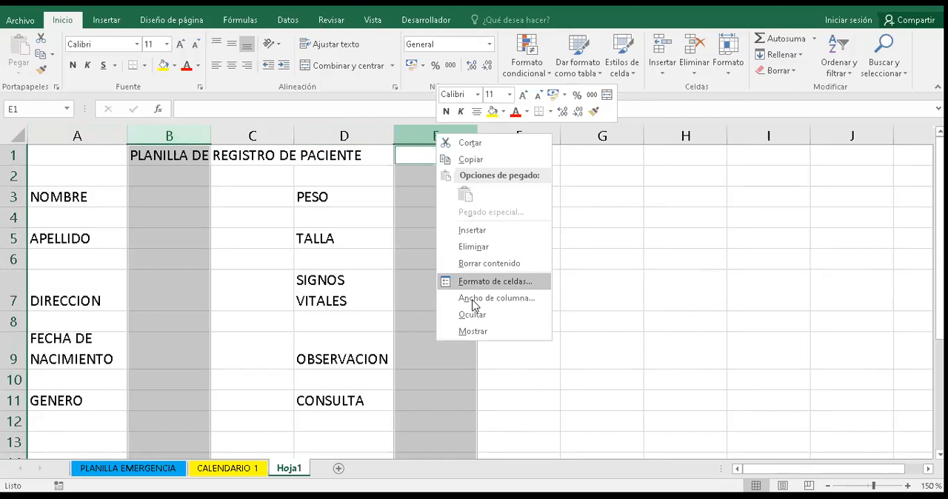
click(472, 298)
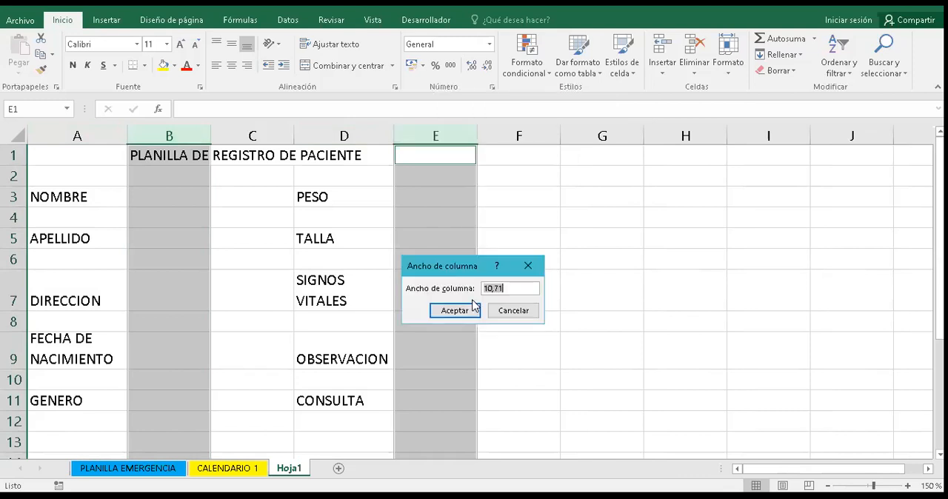
text(30)
click(463, 310)
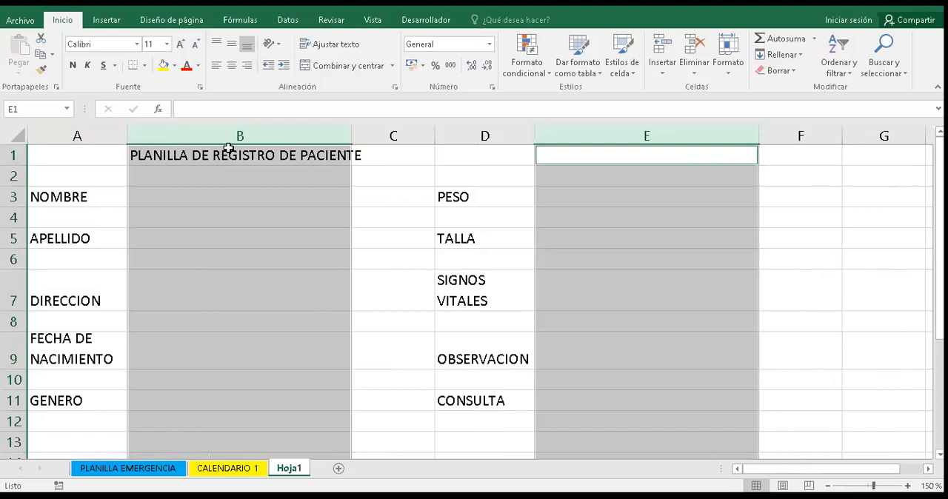
- Insert an empty row above the form title and an empty column before the first label column
click(15, 154)
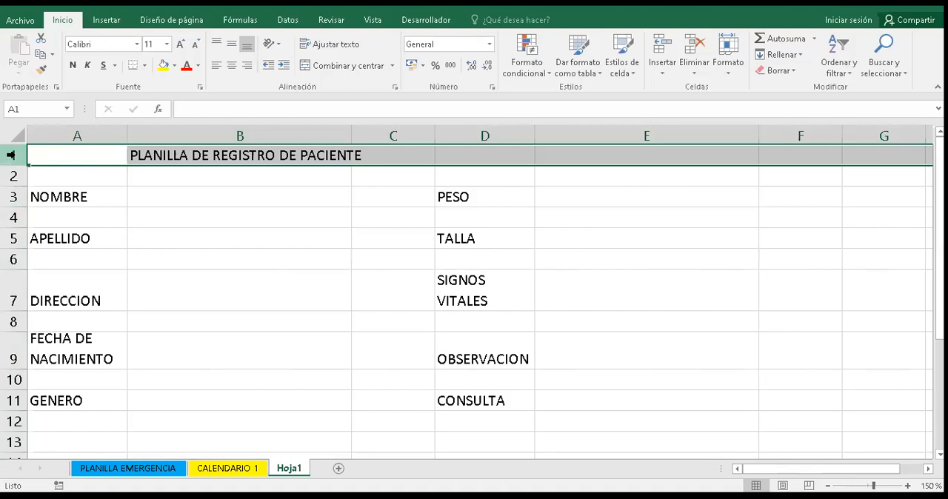
right_click(11, 154)
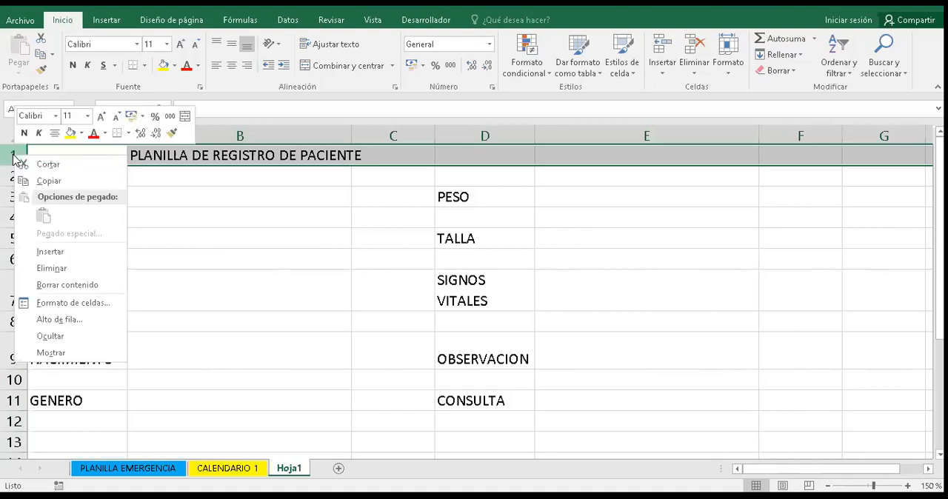
click(50, 252)
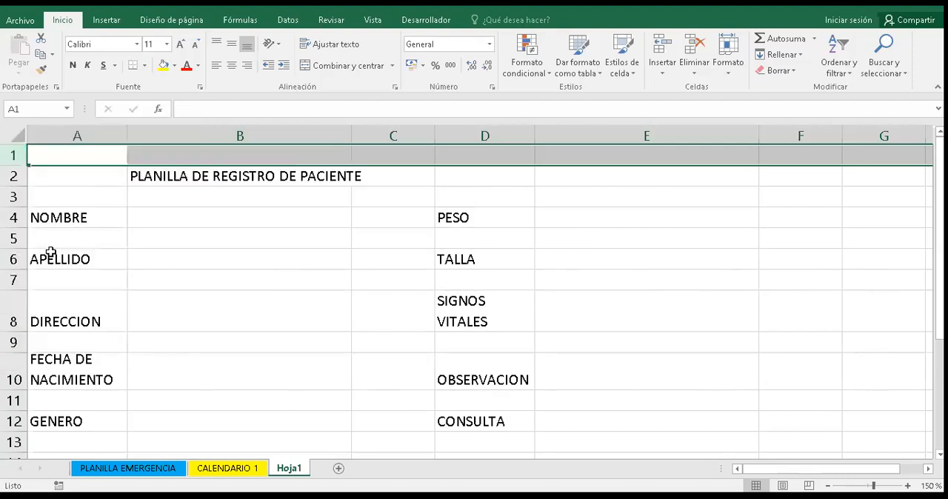
click(69, 132)
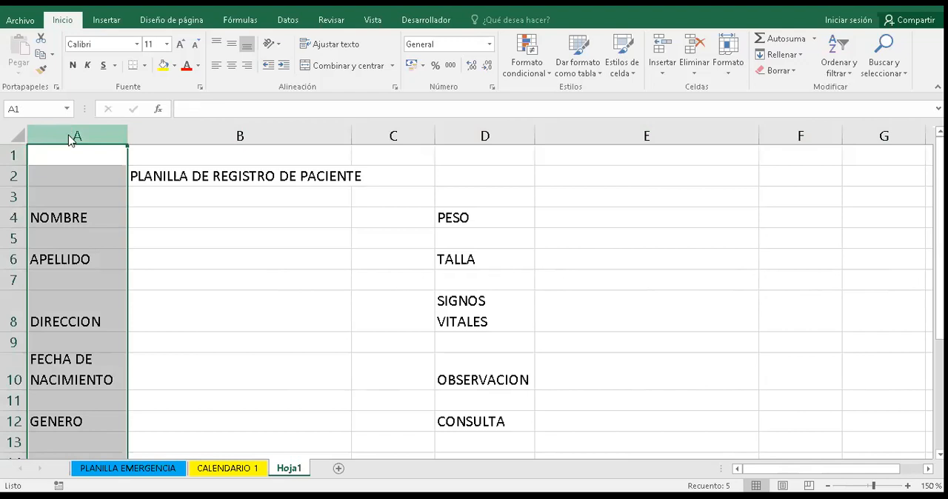
right_click(87, 231)
key(i)
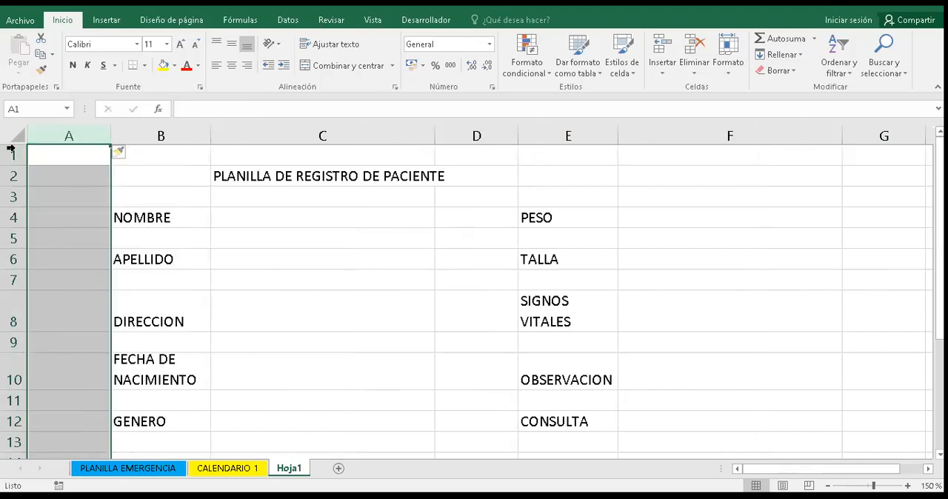
key(Down)
key(Down)
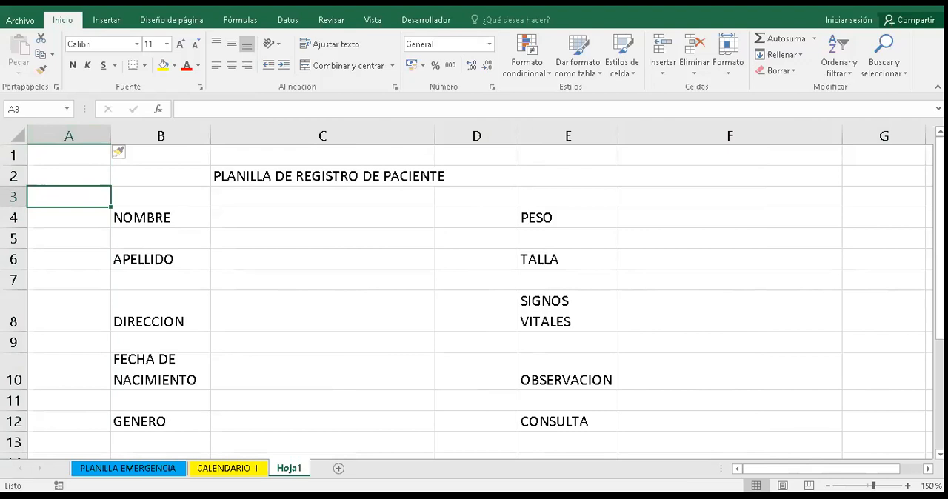
- Set the width of the empty spacer columns A, D and G to 6
scroll(309, 308, down, 1)
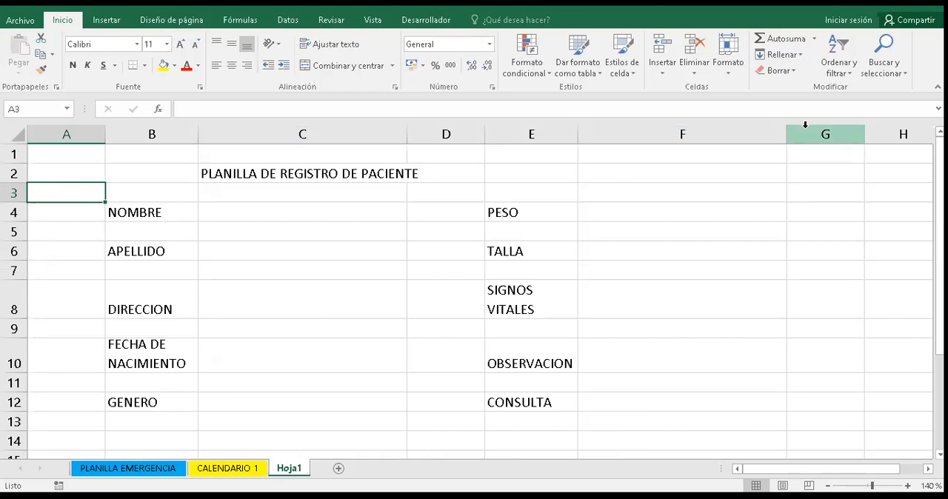
click(58, 133)
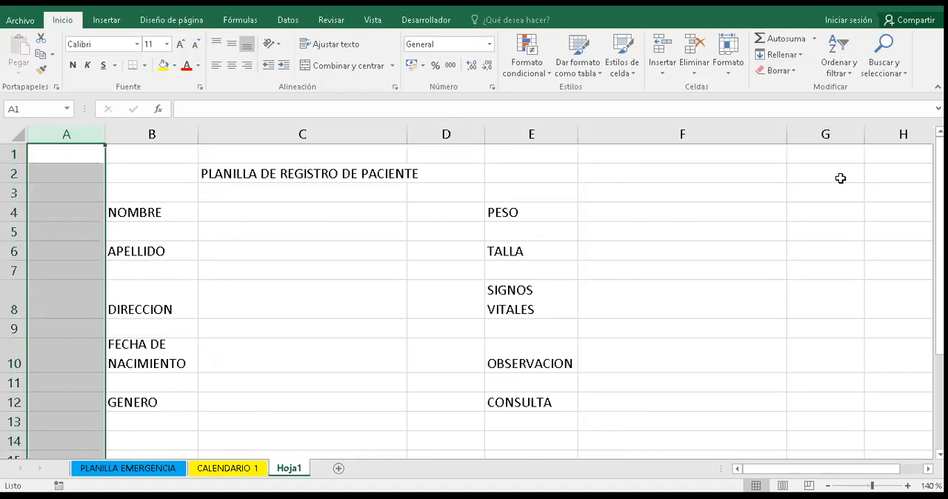
ctrl+click(851, 130)
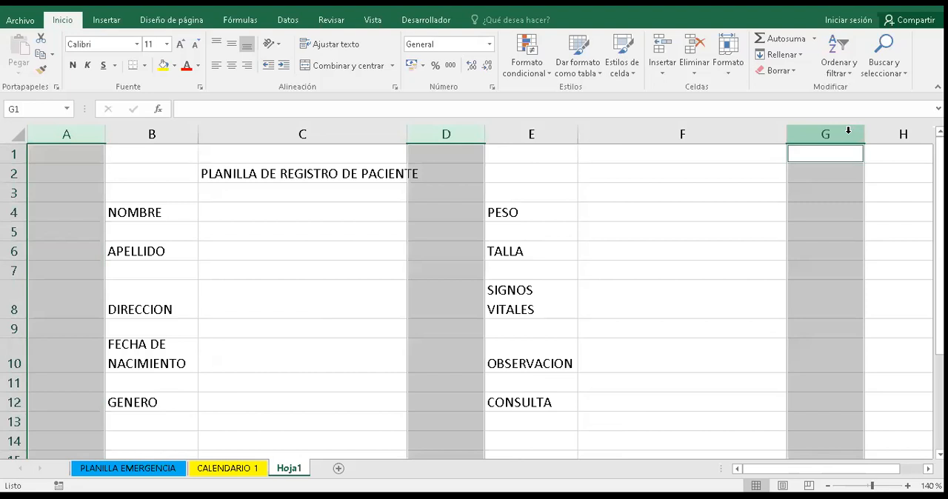
right_click(848, 135)
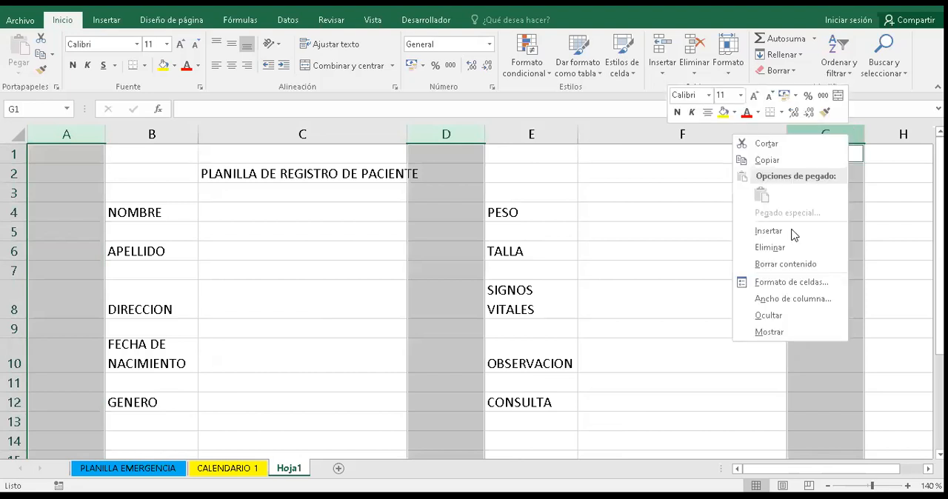
click(797, 298)
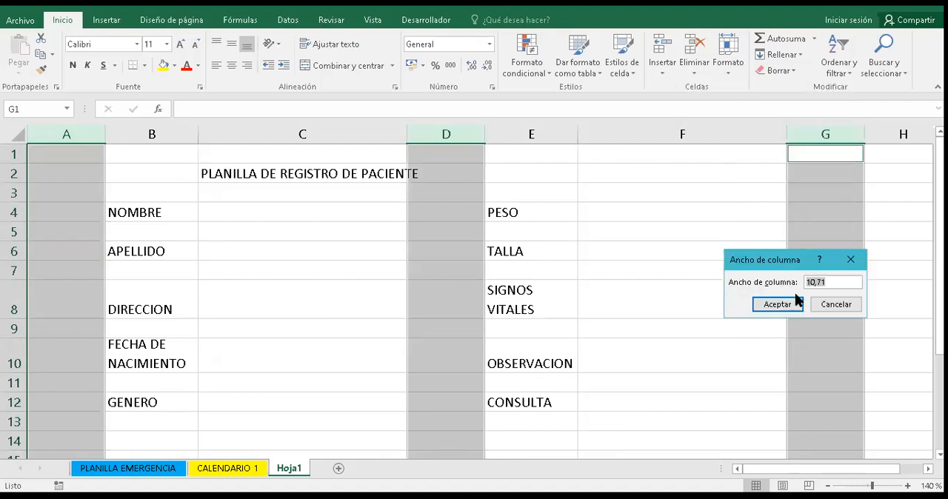
text(6)
click(783, 307)
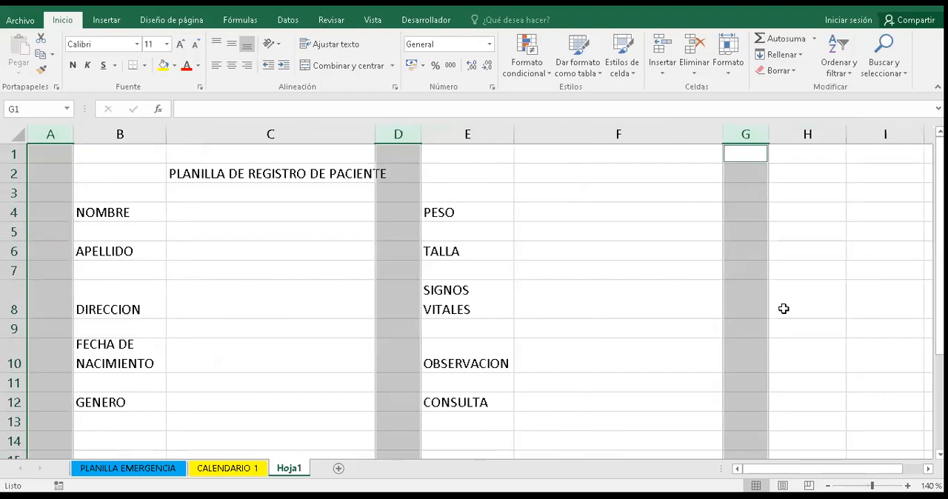
- Narrow the spacer columns A, D and G to a width of 4
right_click(757, 134)
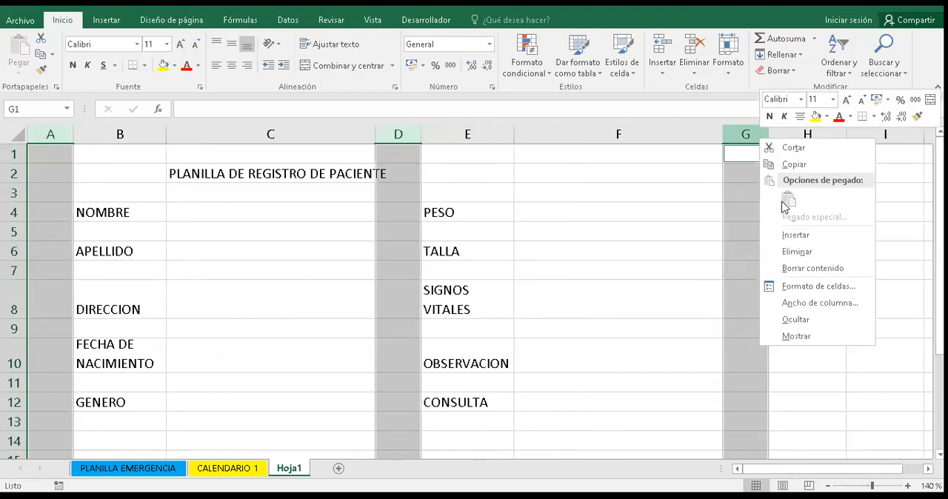
click(802, 303)
text(4)
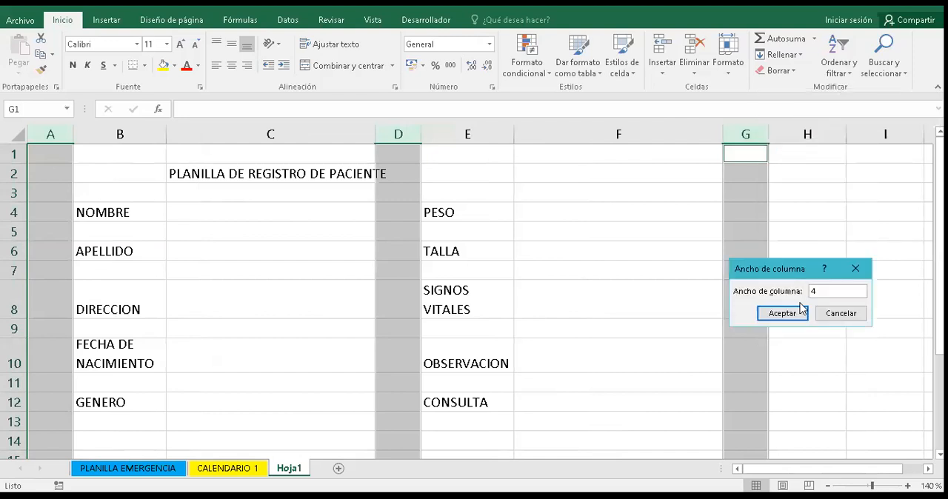
key(Return)
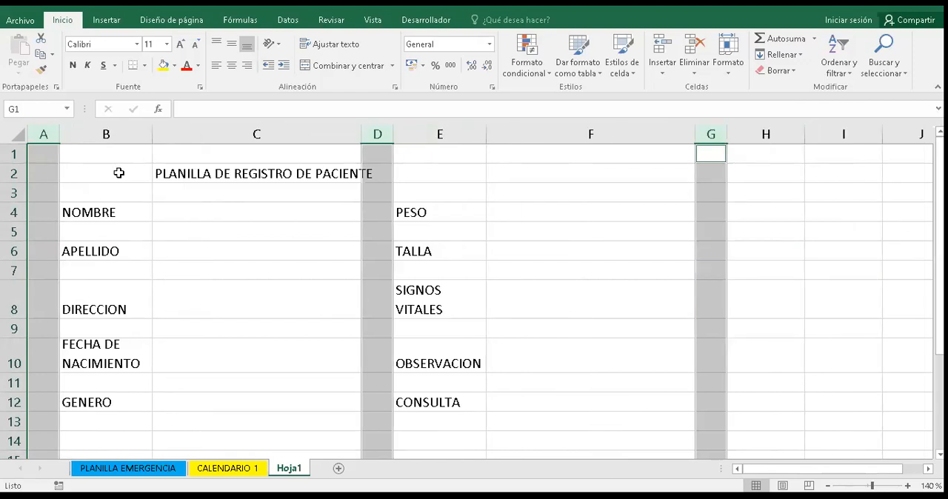
click(229, 231)
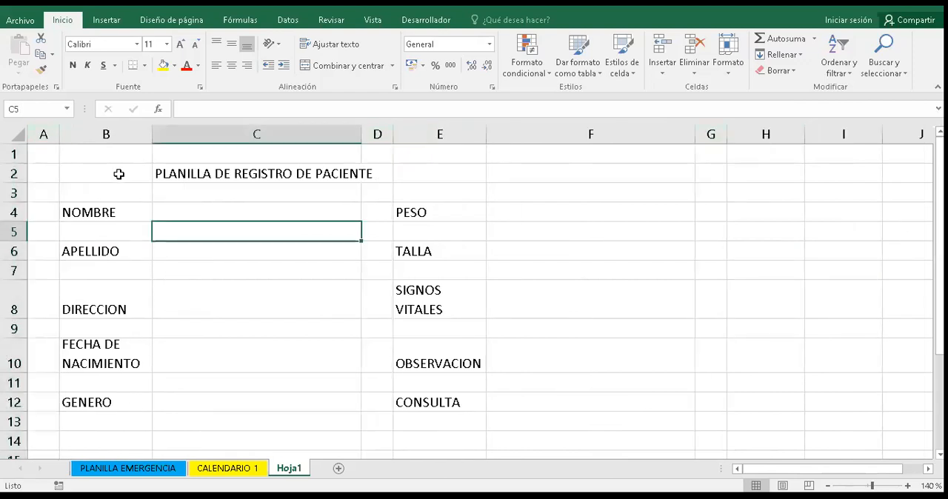
click(213, 209)
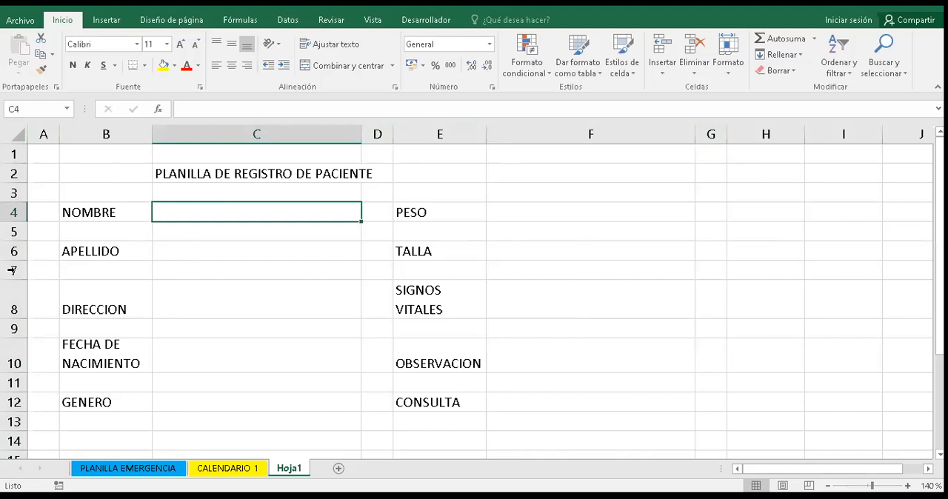
- Set the height of the label rows 4, 6, 8, 10 and 12 to 30
ctrl+scroll(12, 271, down, 2)
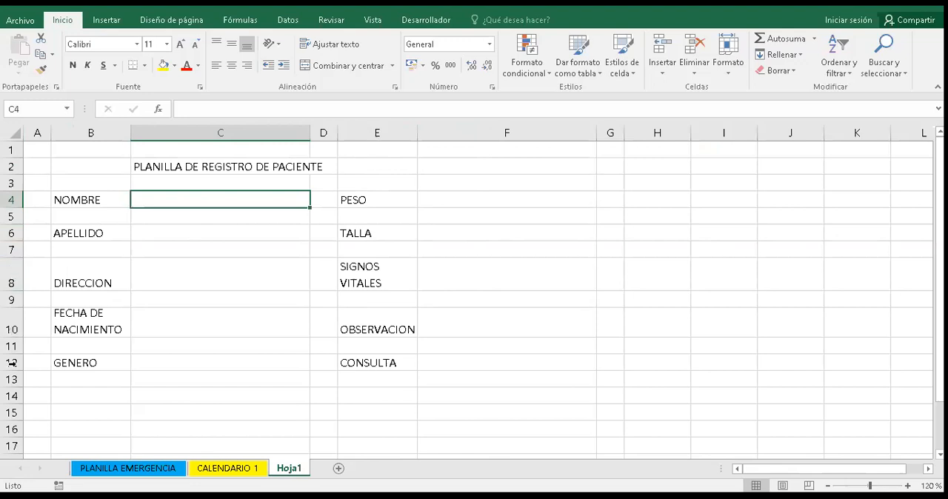
click(13, 291)
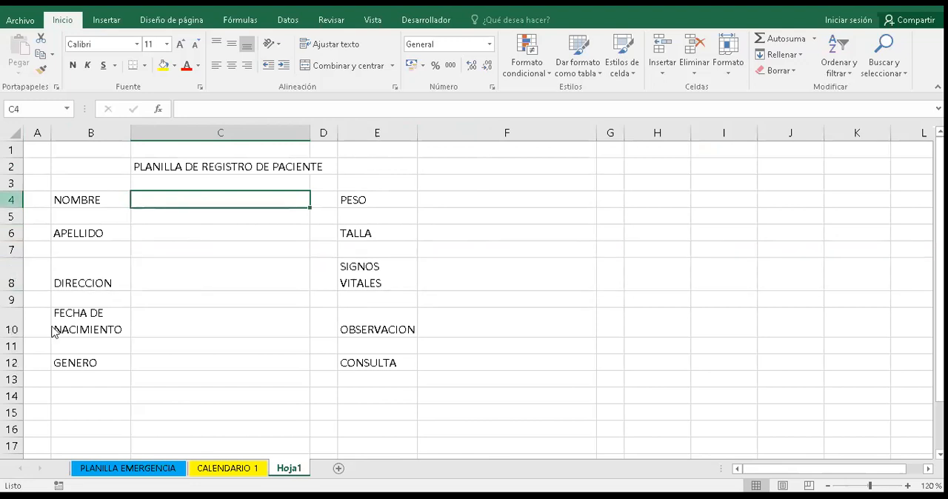
key(shift+space)
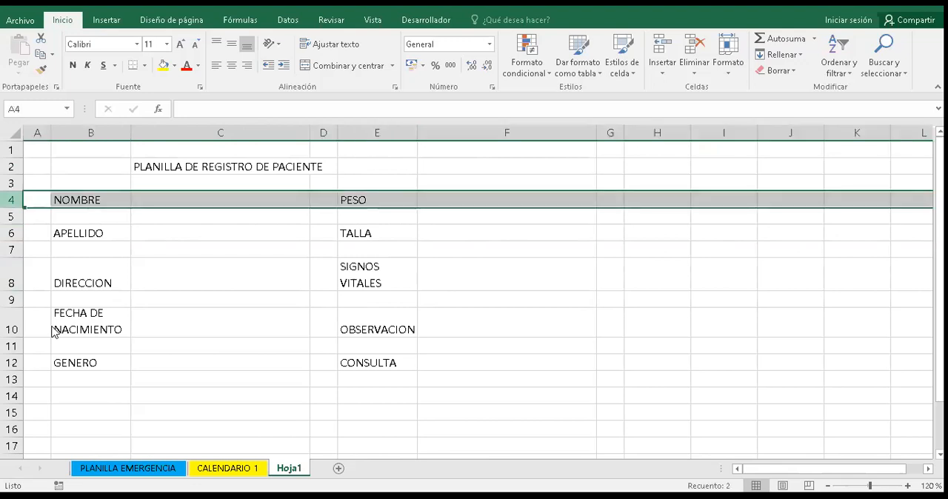
ctrl+click(11, 233)
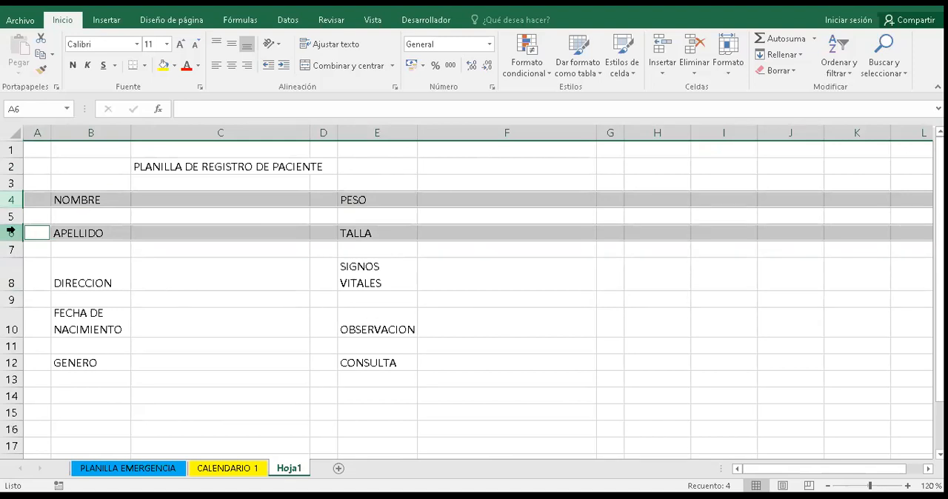
ctrl+click(14, 283)
ctrl+click(14, 329)
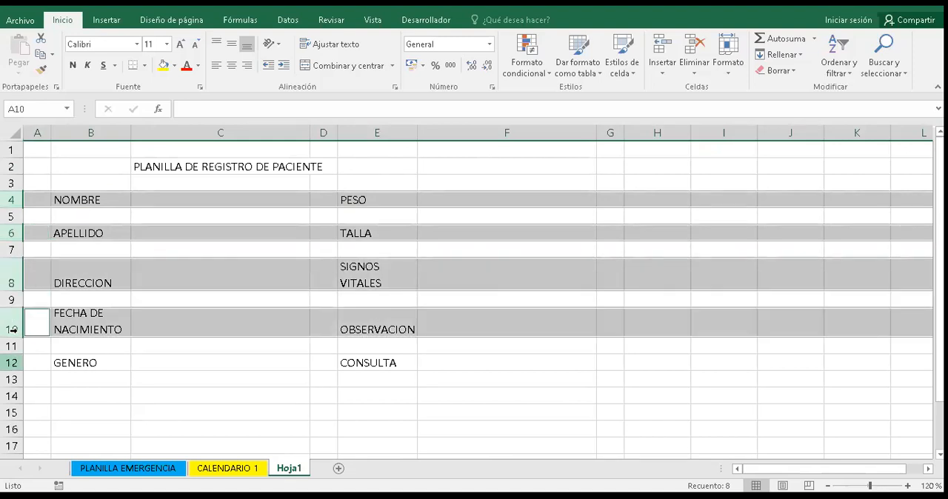
ctrl+click(13, 363)
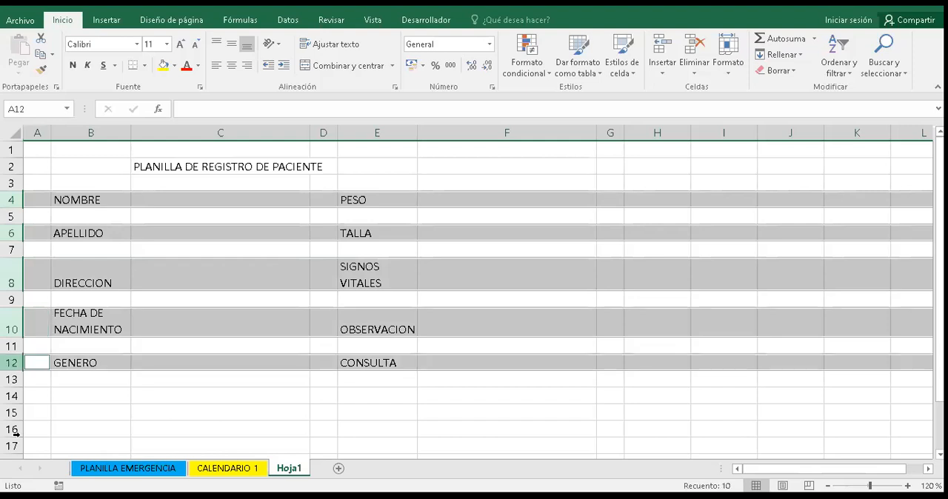
key(shift+F10)
key(a)
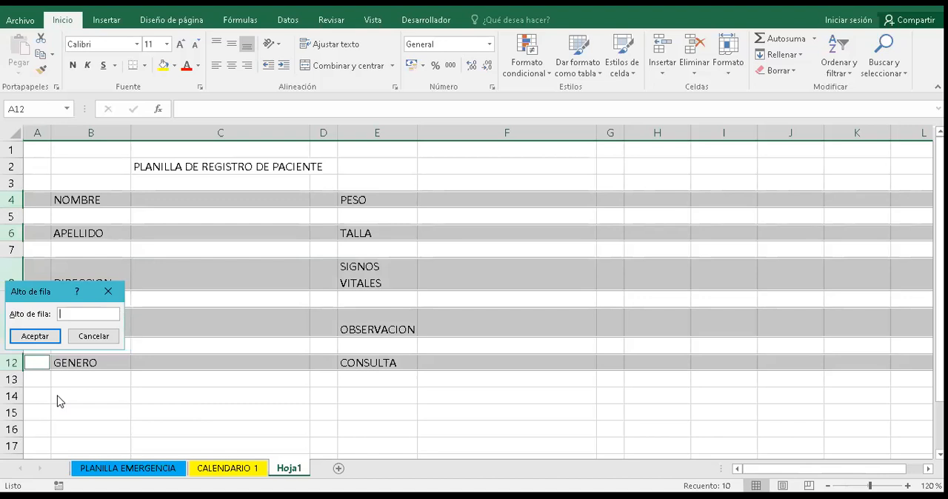
text(30)
key(Tab)
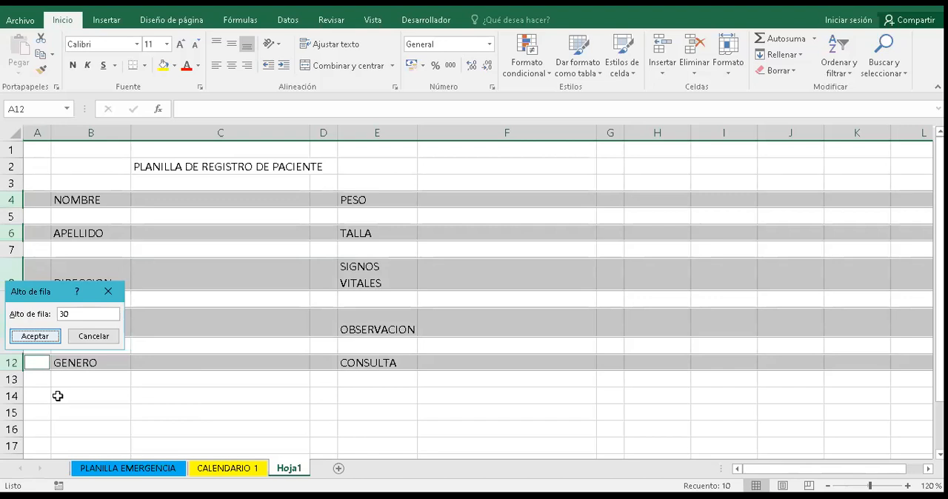
key(Return)
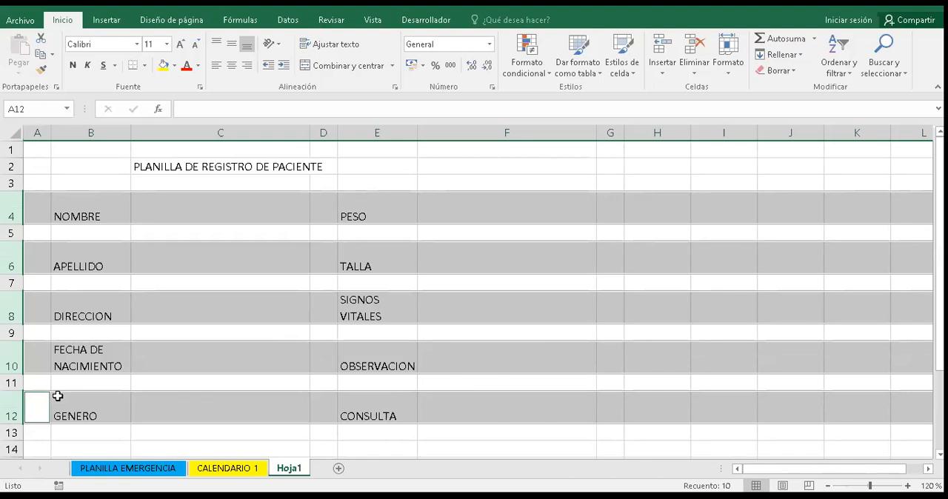
click(90, 308)
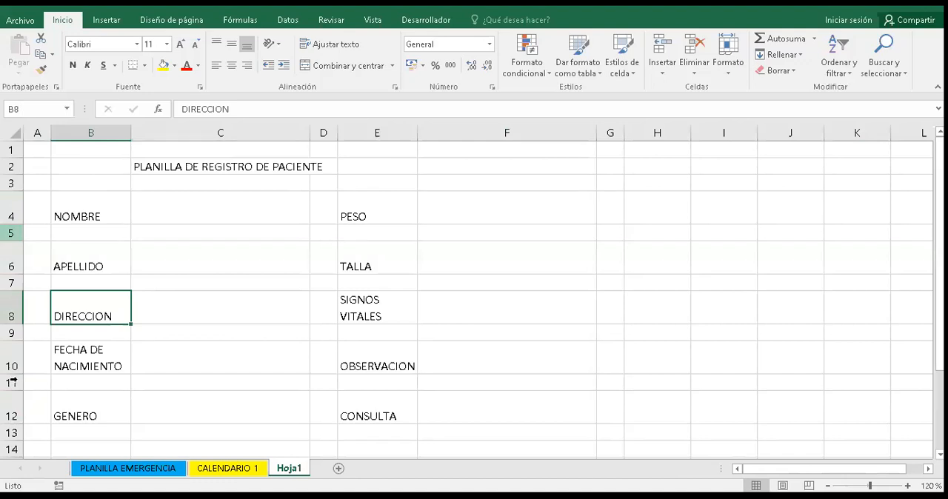
- Set the height of the empty spacer rows 5, 7, 9, 11 and 13 to 5
click(11, 233)
ctrl+click(11, 282)
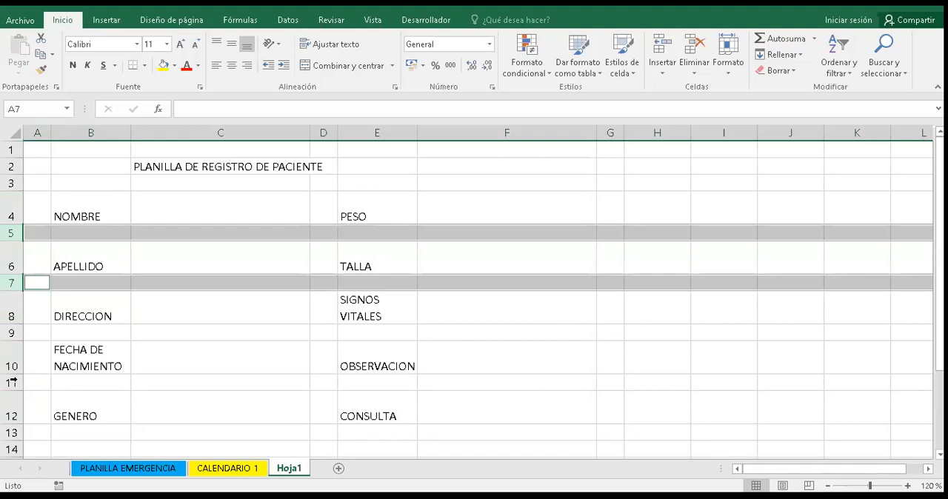
ctrl+click(11, 333)
ctrl+click(11, 382)
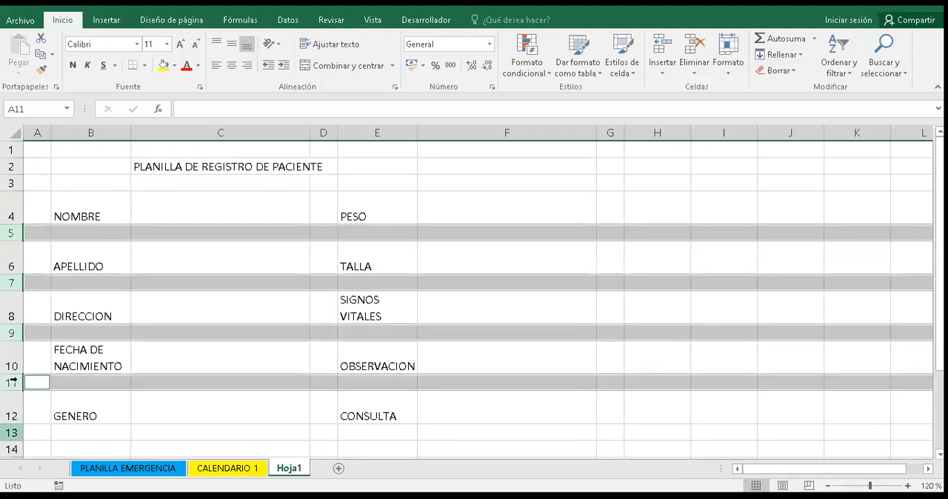
ctrl+click(11, 432)
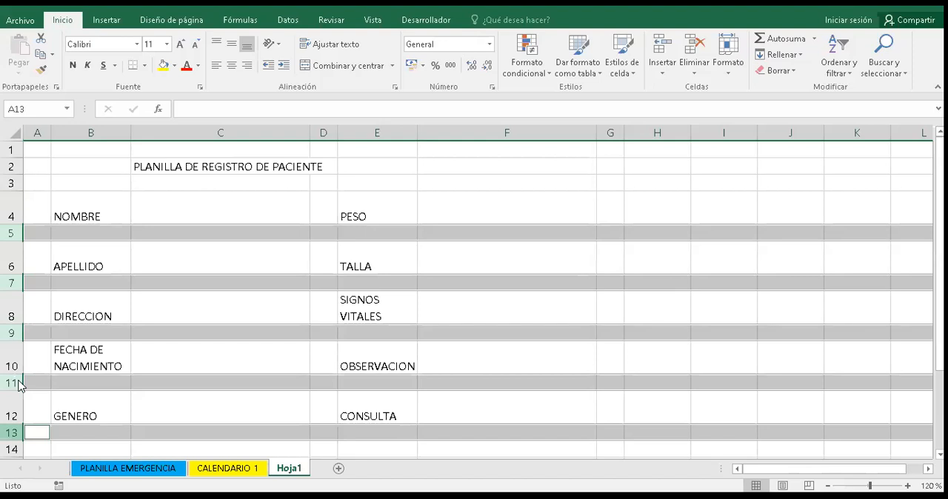
click(19, 386)
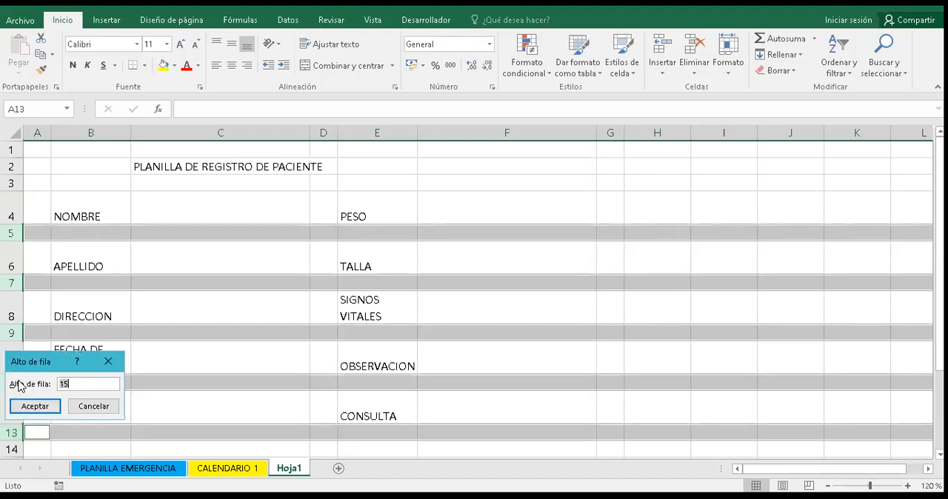
key(BackSpace)
key(BackSpace)
text(5)
key(Return)
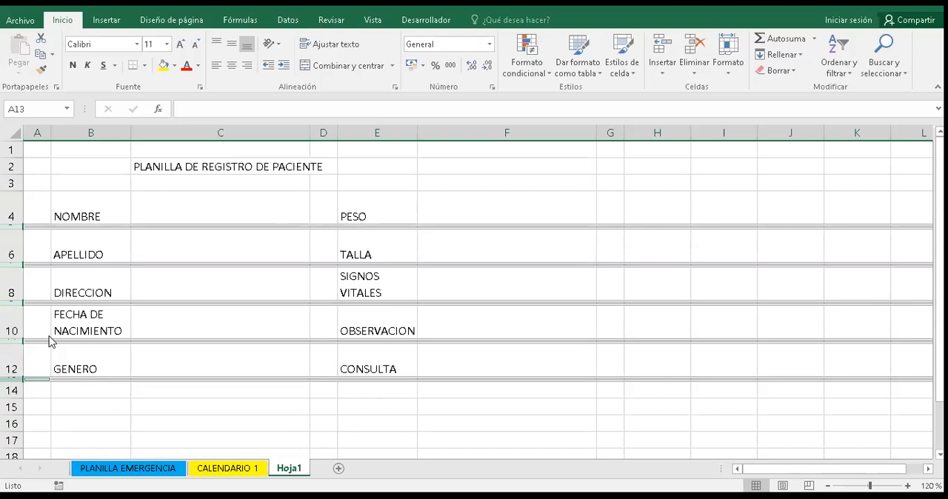
- Make the spacer rows 5, 7, 9, 11 and 13 slightly taller through their row height
right_click(50, 341)
click(50, 339)
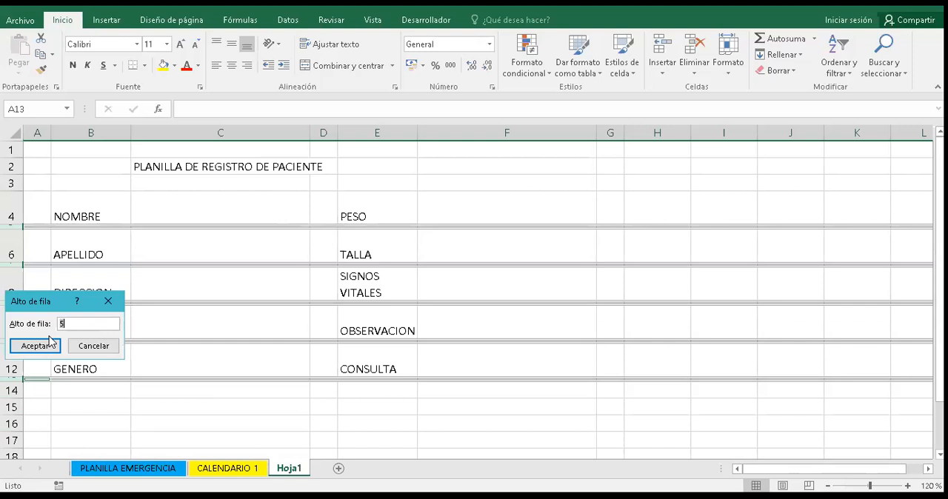
click(51, 345)
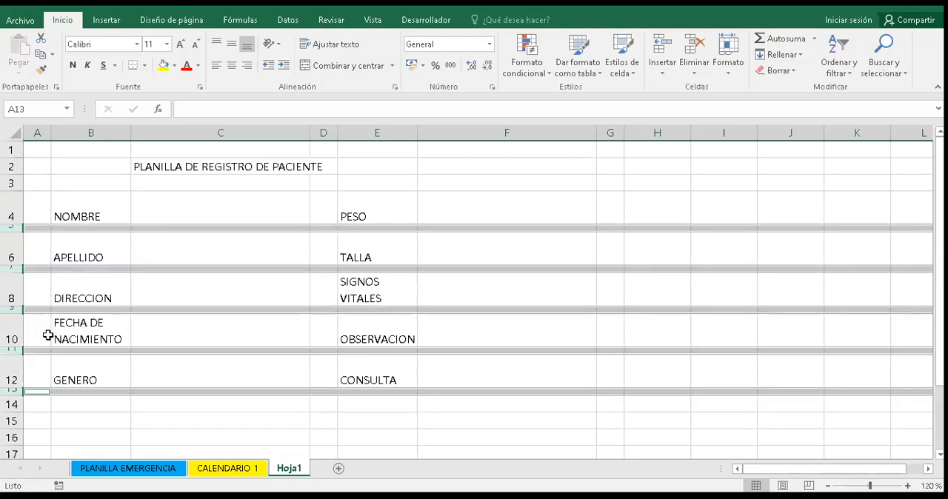
click(106, 298)
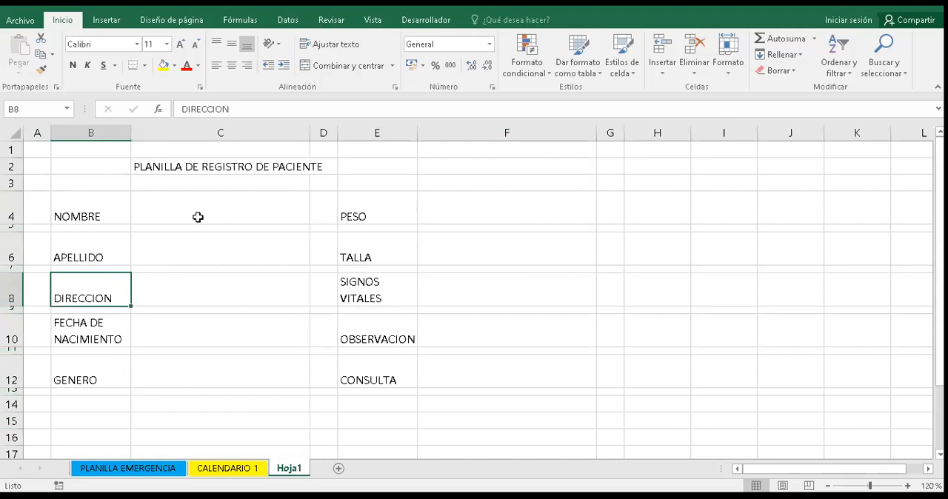
- Align the labels in columns B and E vertically to the middle of their cells
click(77, 213)
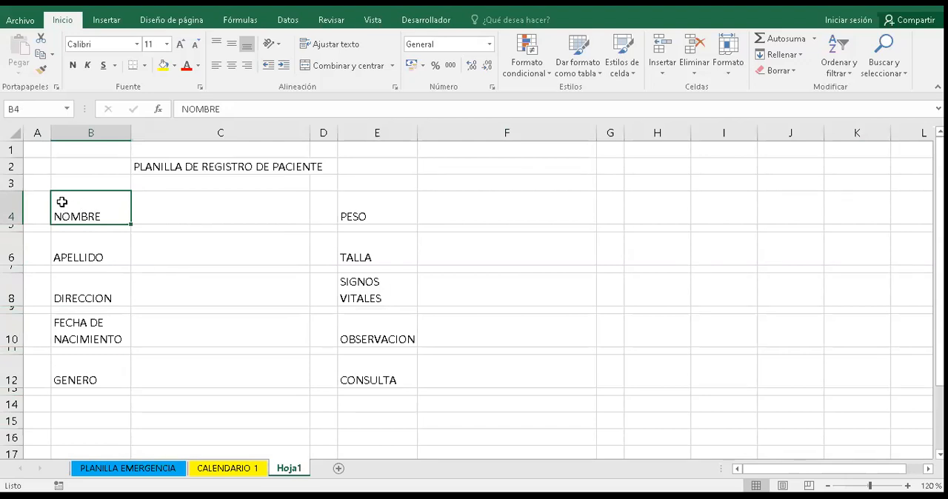
click(92, 131)
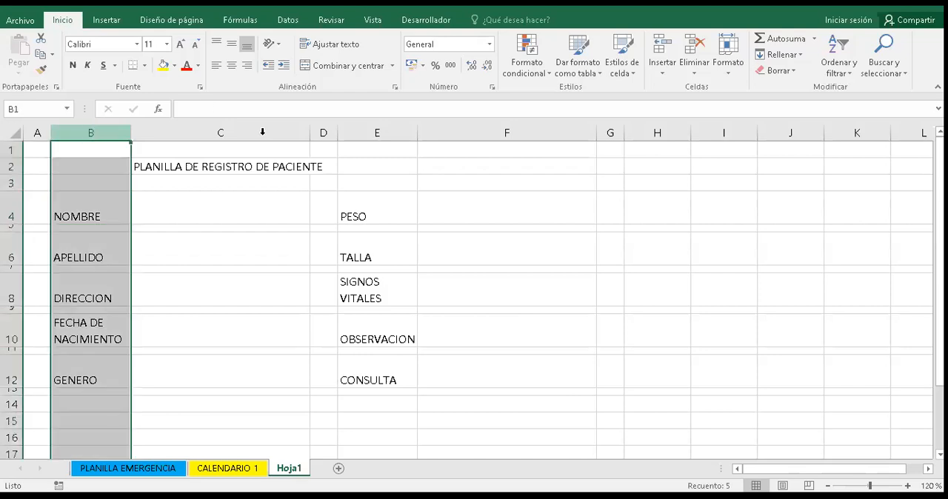
ctrl+click(365, 130)
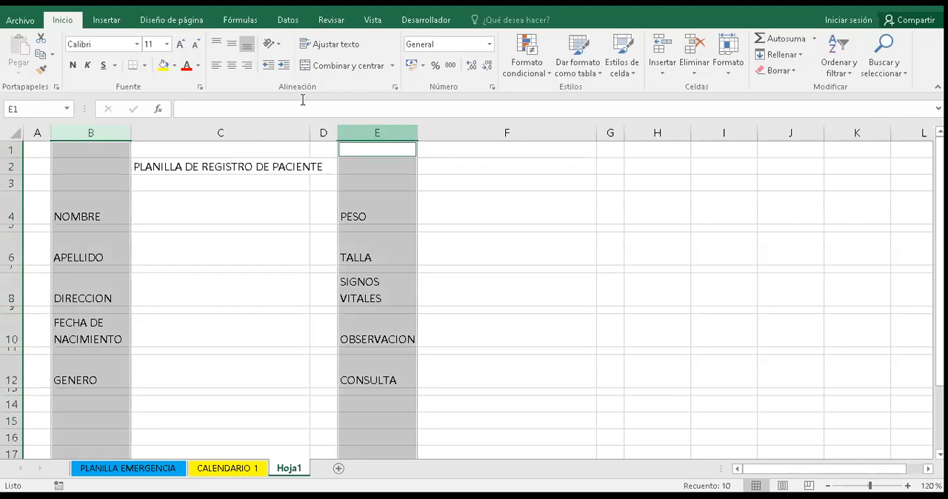
click(234, 47)
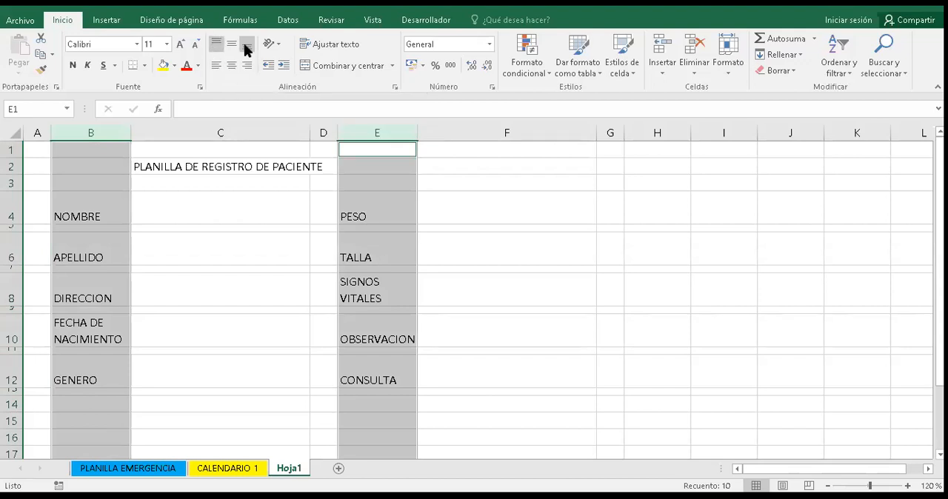
click(247, 48)
click(217, 47)
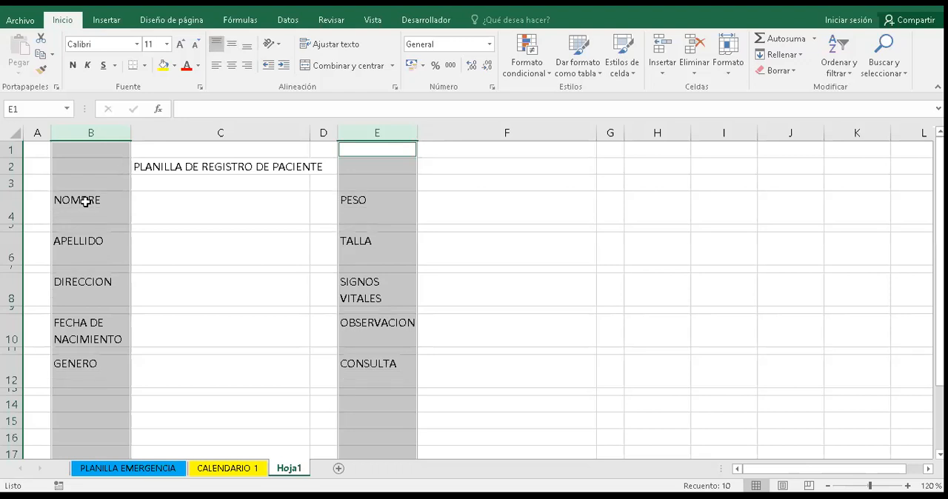
click(234, 42)
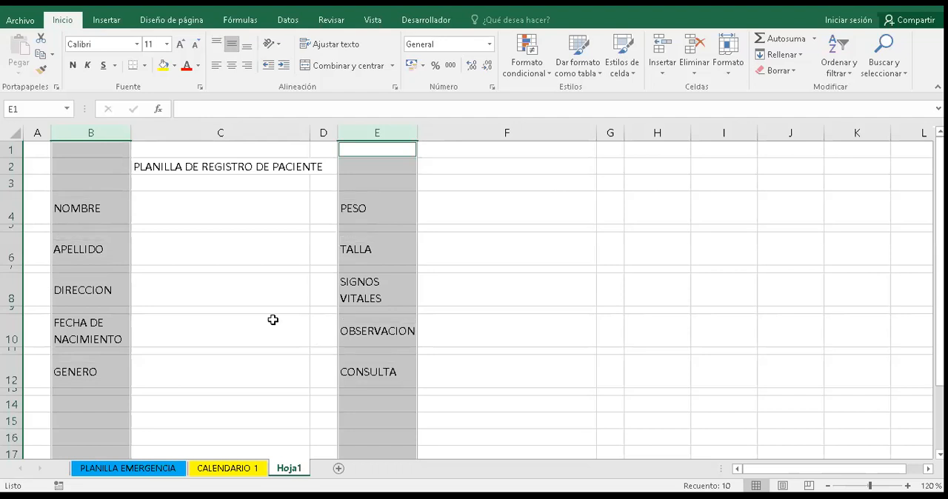
- Open the border formatting for the empty entry cells in columns C and F, rows 4, 6, 8, 10 and 12, and choose the thick line style
click(323, 330)
click(258, 203)
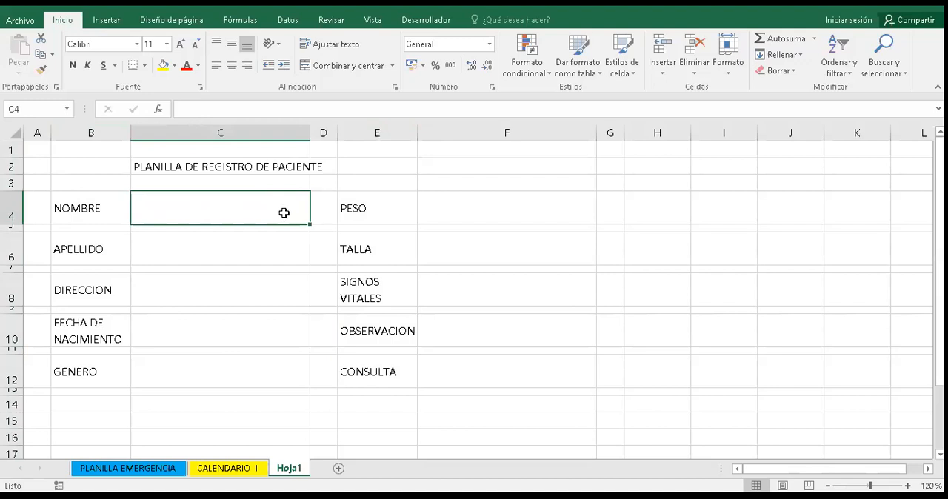
ctrl+click(274, 249)
ctrl+click(275, 284)
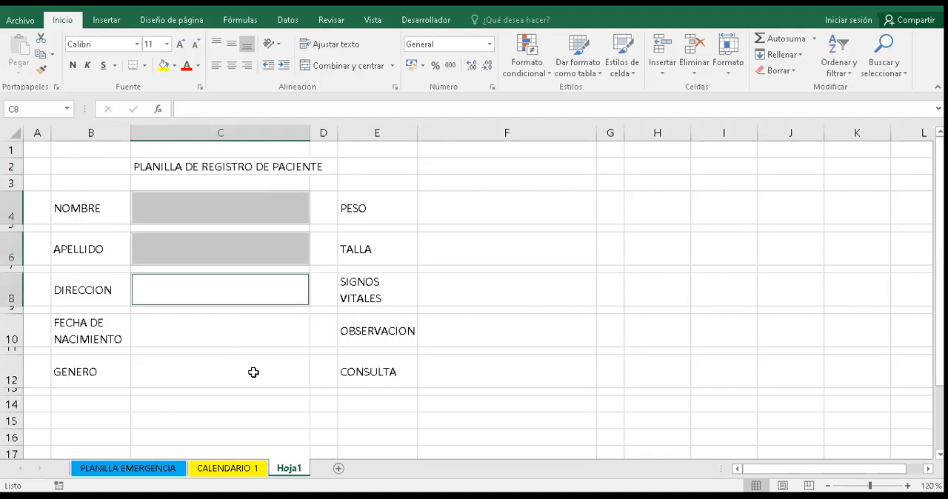
ctrl+click(254, 330)
ctrl+click(253, 373)
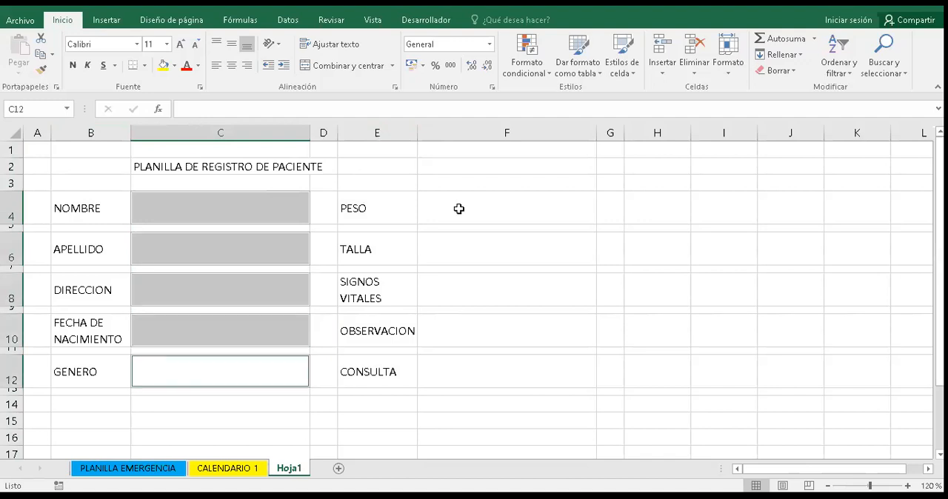
ctrl+click(465, 214)
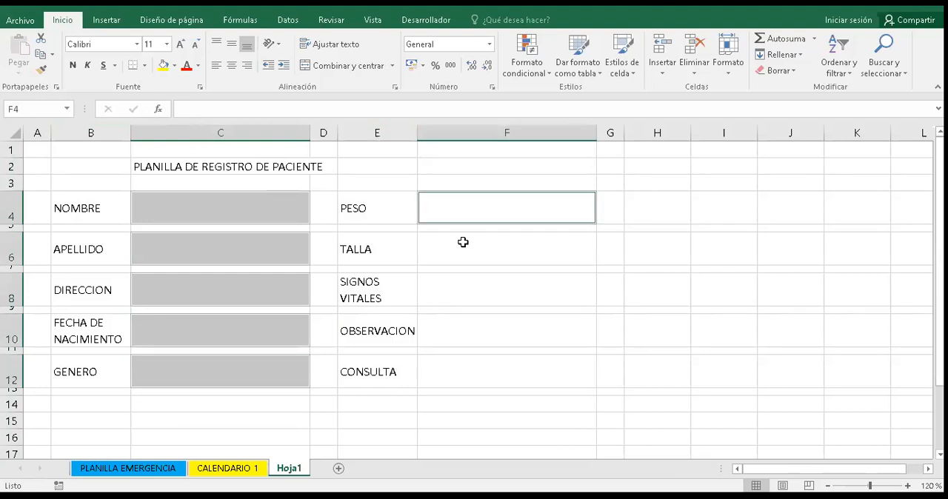
ctrl+click(463, 242)
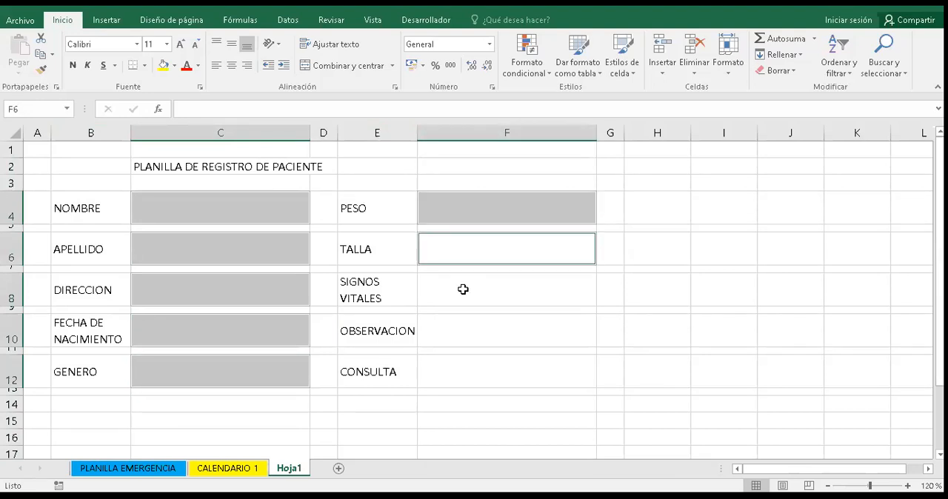
ctrl+click(462, 289)
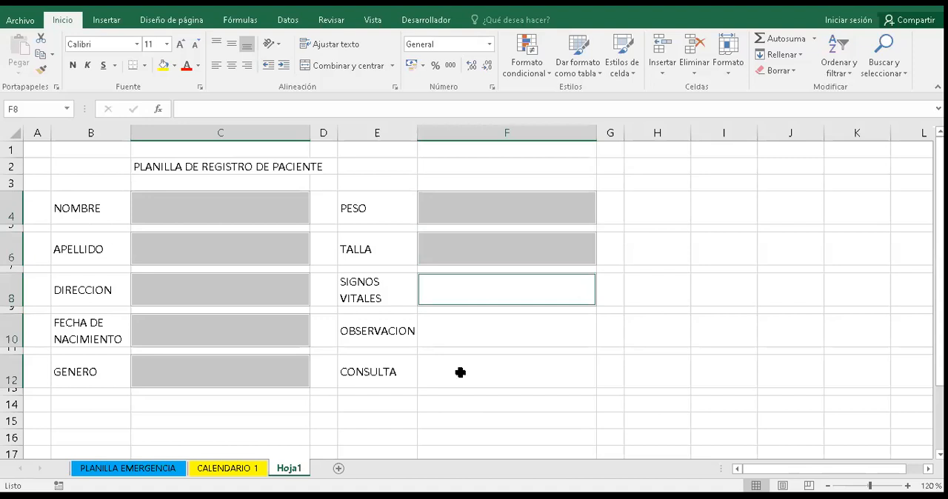
ctrl+click(463, 330)
ctrl+click(460, 373)
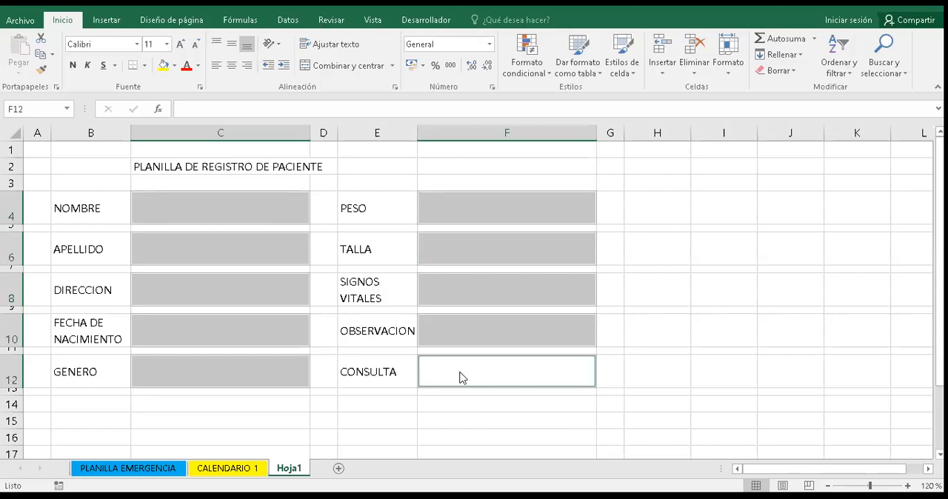
right_click(462, 378)
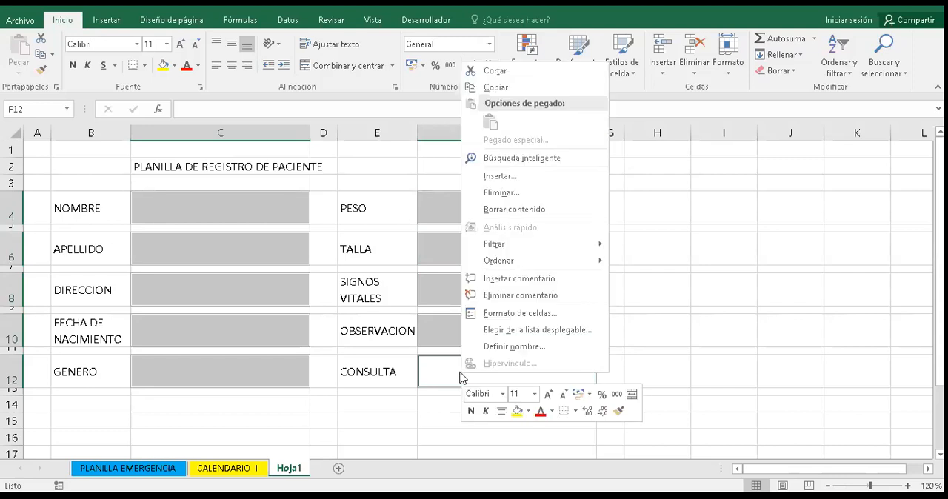
click(499, 312)
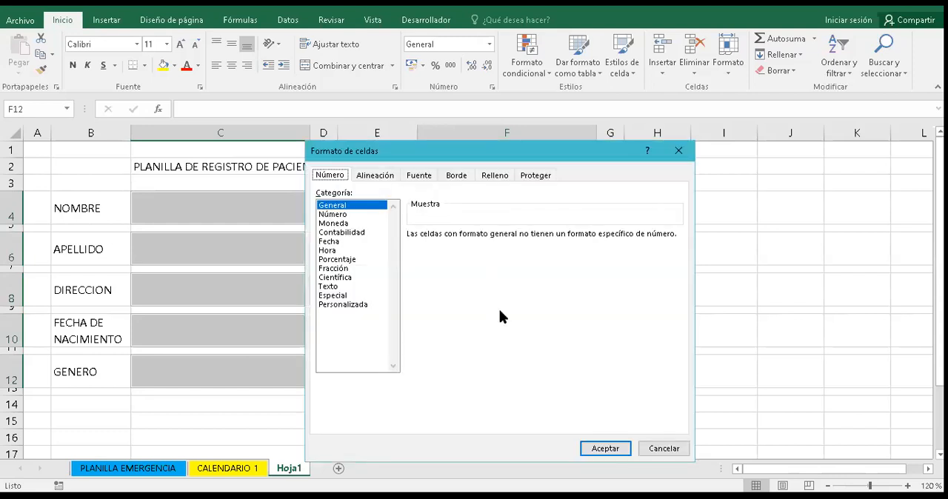
click(463, 176)
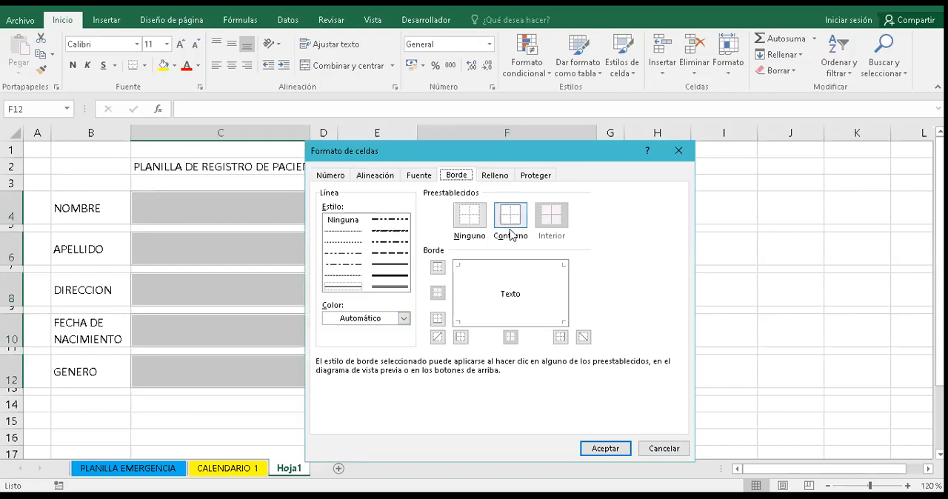
click(402, 278)
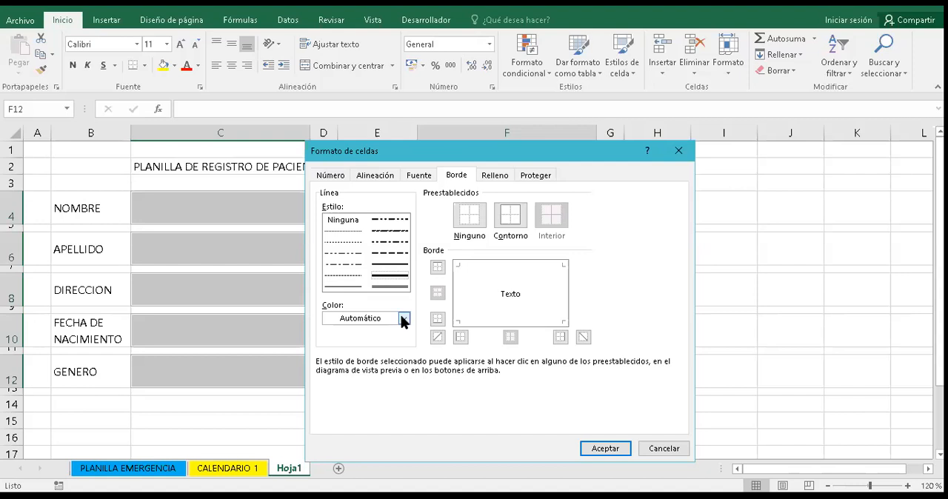
- Try a dark orange outline border for the selected entry cells
click(402, 317)
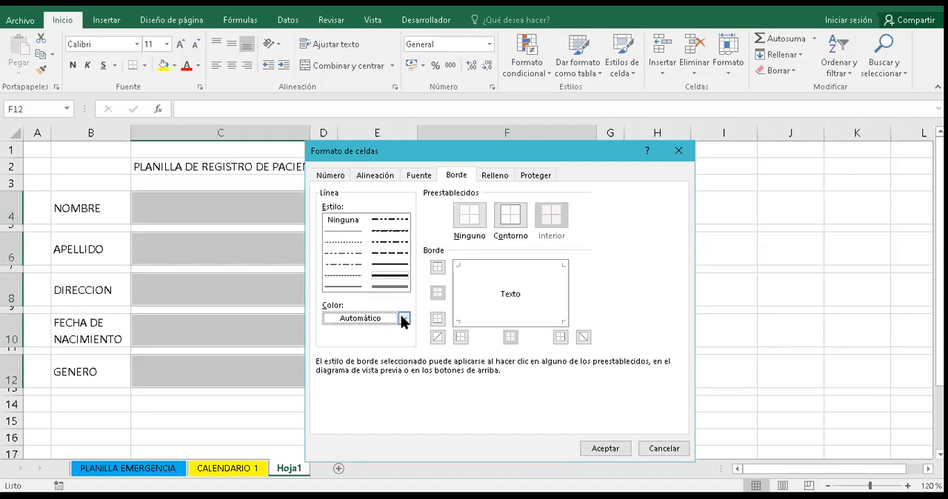
click(404, 318)
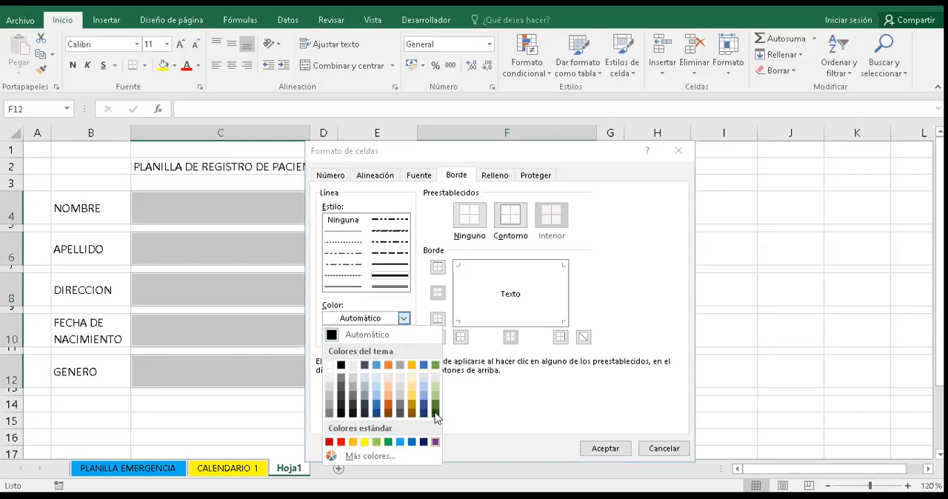
click(389, 406)
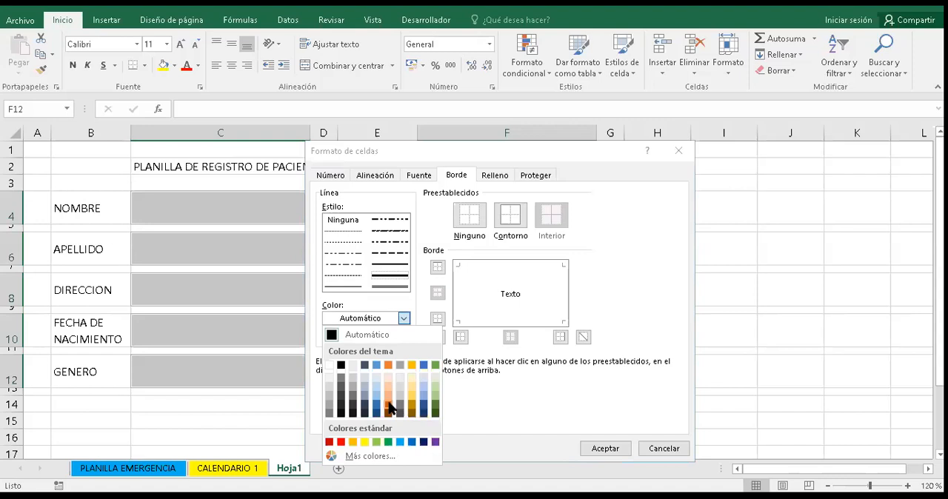
click(518, 211)
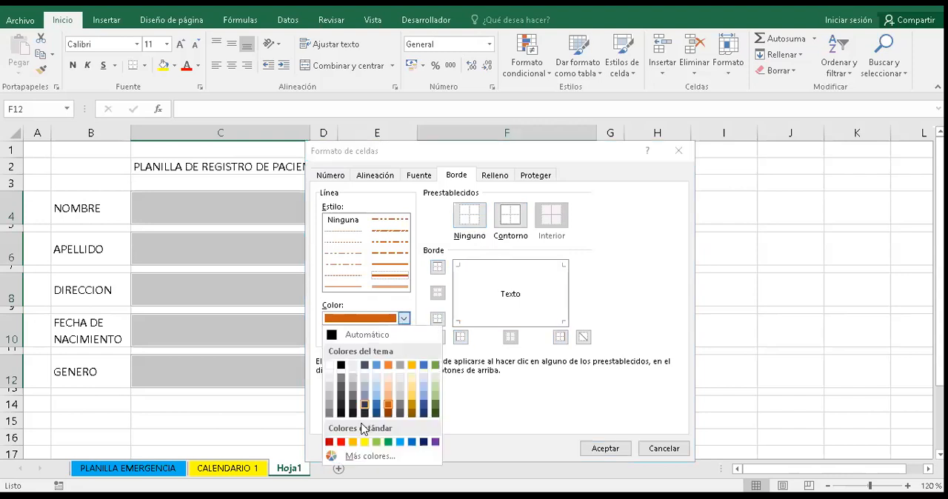
- Apply a thick blue outline border to each of the selected entry cells
click(412, 442)
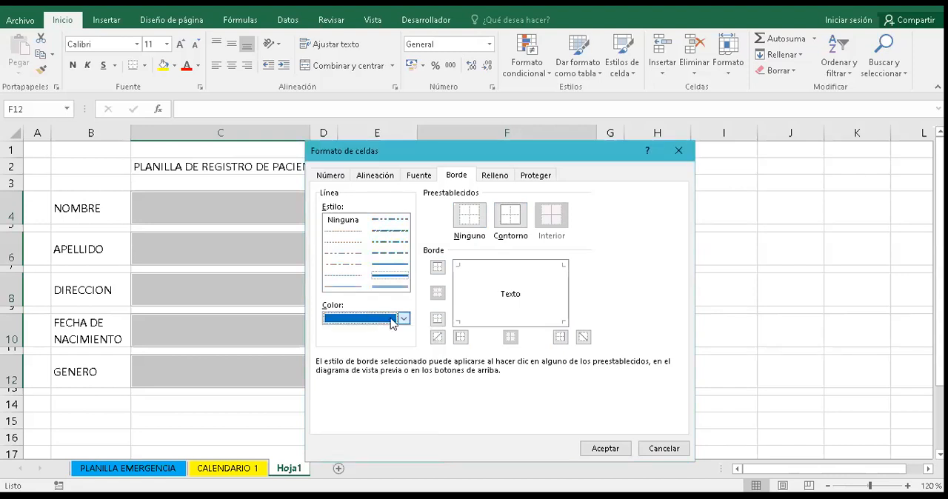
click(523, 214)
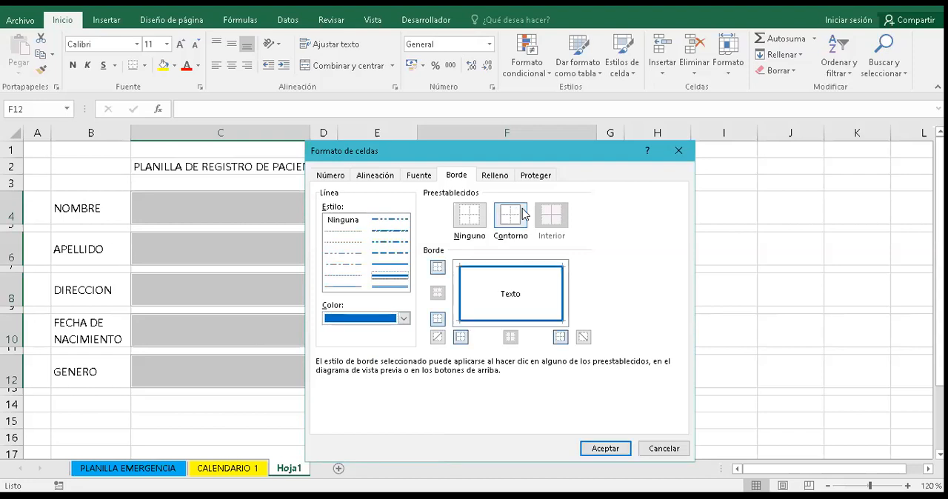
click(604, 446)
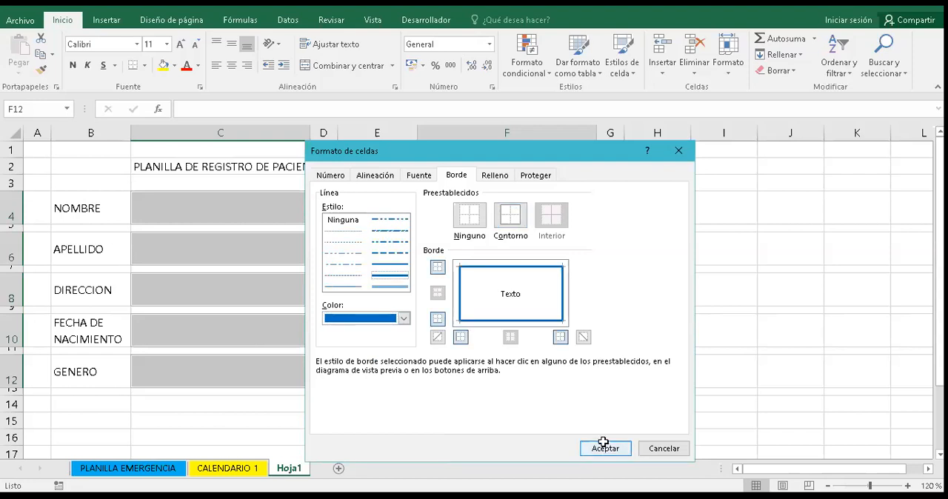
click(604, 447)
click(701, 370)
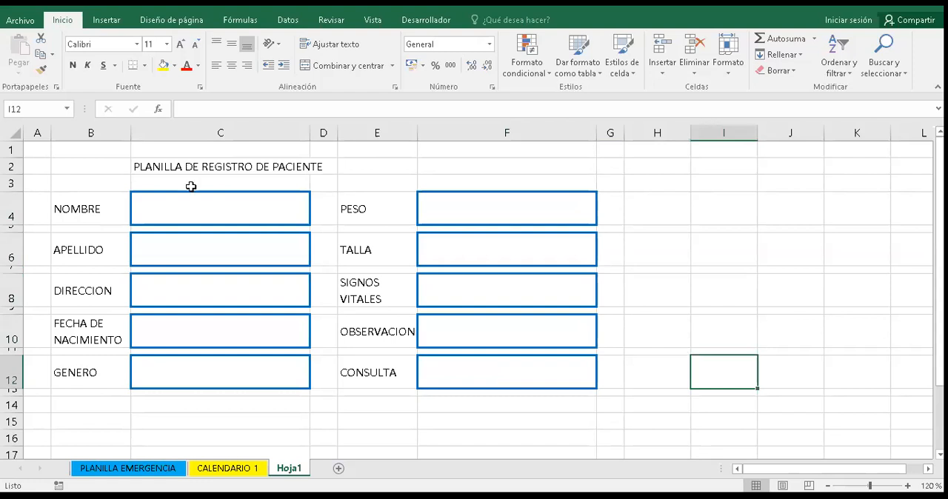
- Try merging and centering the title in row 2 across columns B to F
click(98, 163)
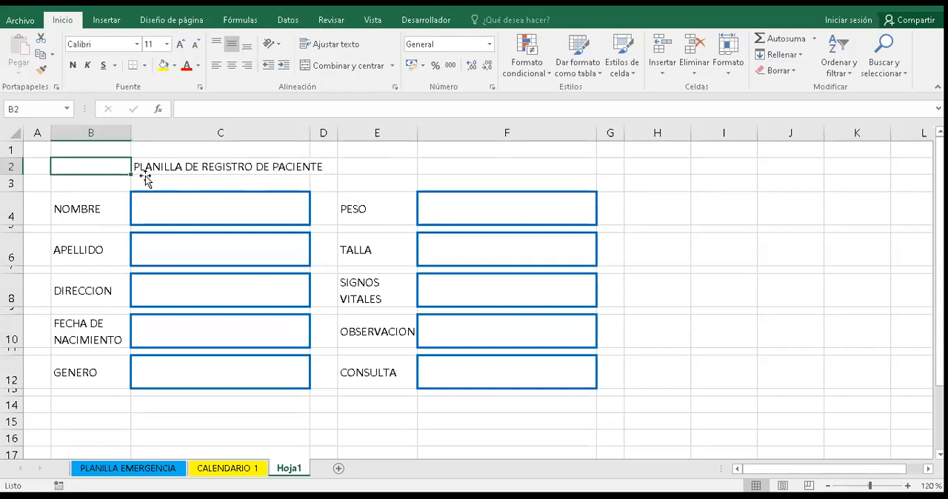
drag(145, 176, 145, 178)
key(shift+Right)
key(shift+Right)
key(shift+Right)
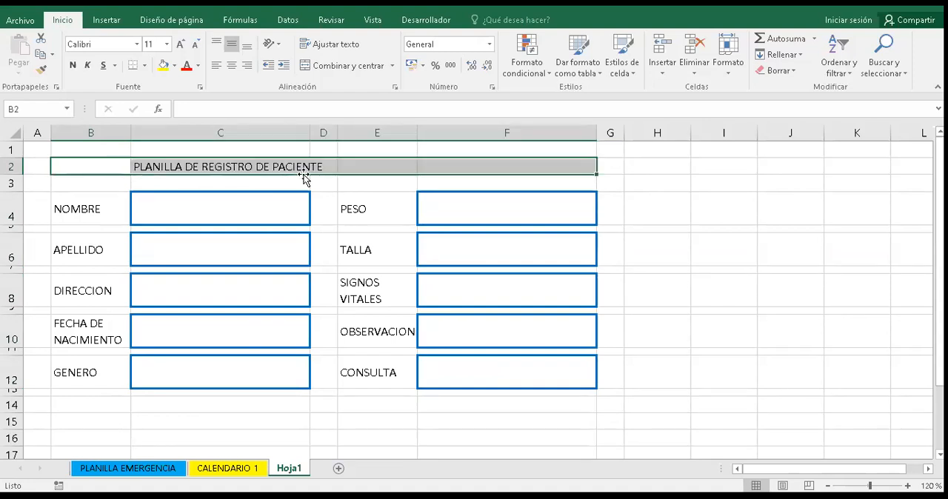
click(326, 66)
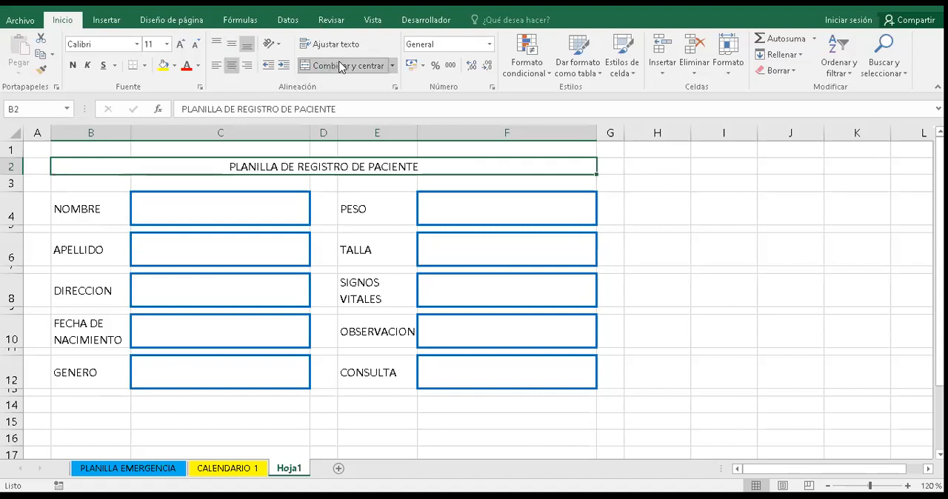
- Toggle Merge and Center on the title range B2:F2, leaving its cells unmerged
click(340, 67)
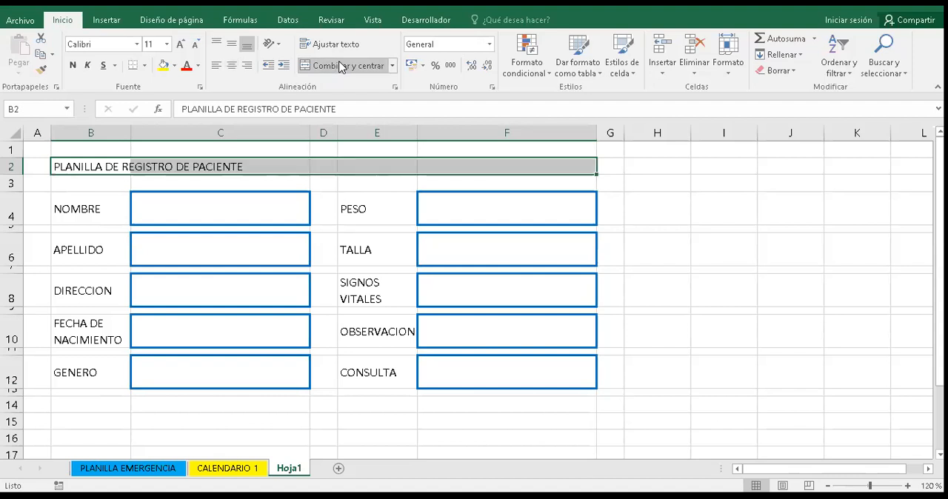
click(340, 67)
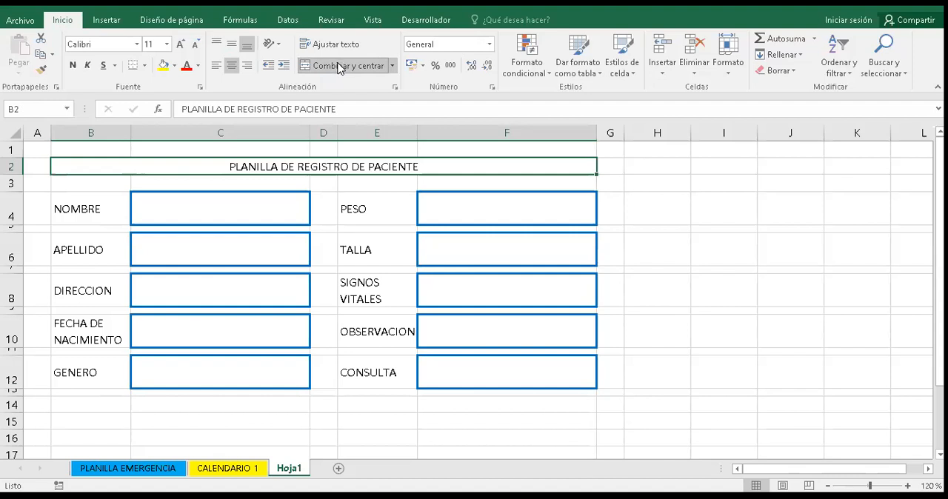
click(340, 68)
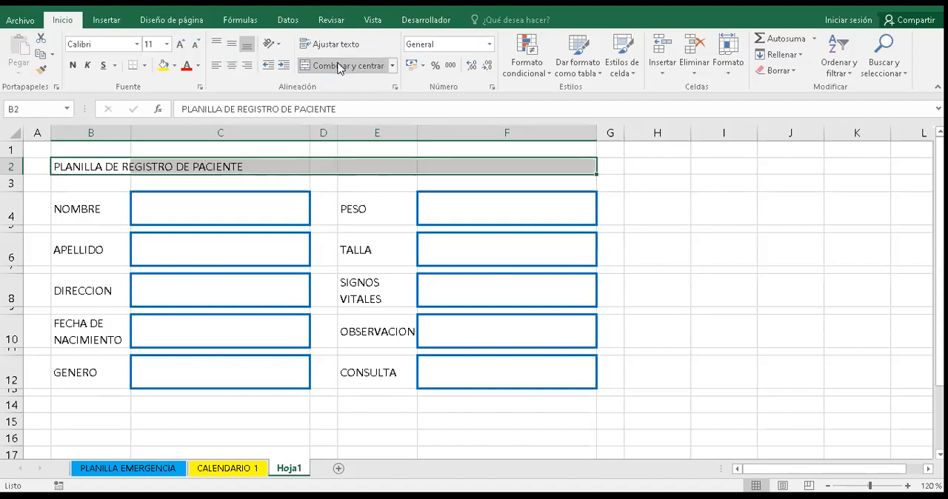
click(268, 162)
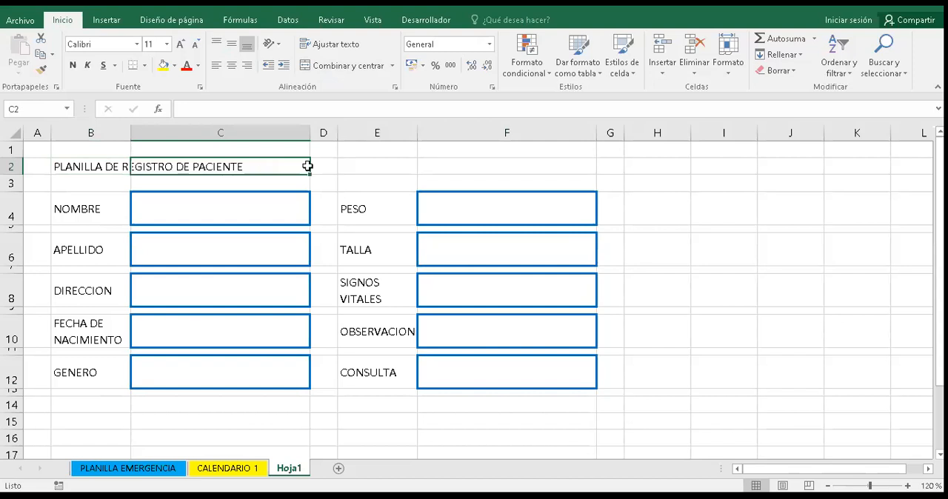
click(365, 160)
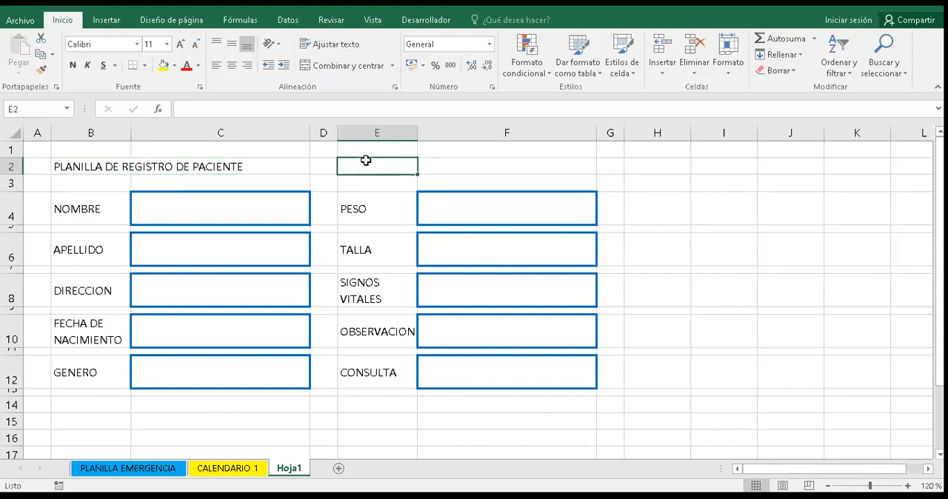
- Merge and center the title PLANILLA DE REGISTRO DE PACIENTE across cells B2 to F2
click(124, 163)
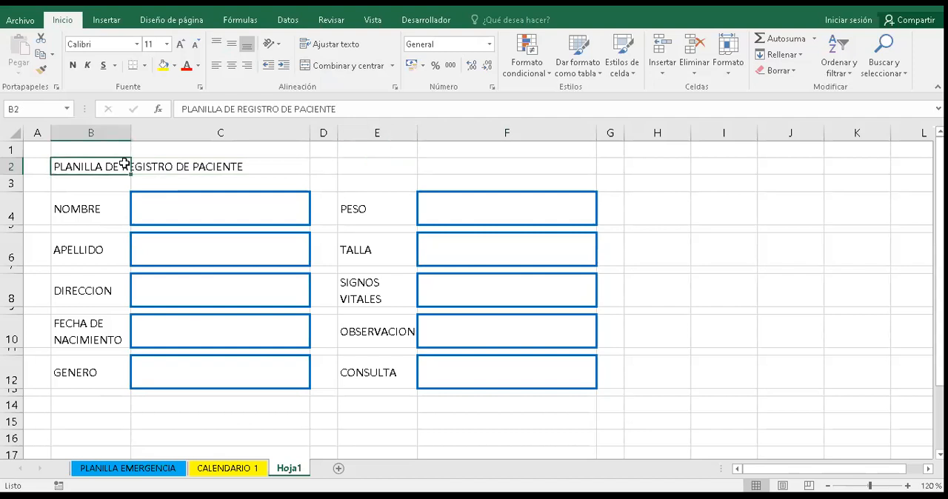
key(shift+Right)
key(shift+Right)
key(shift+Right)
key(shift+Right)
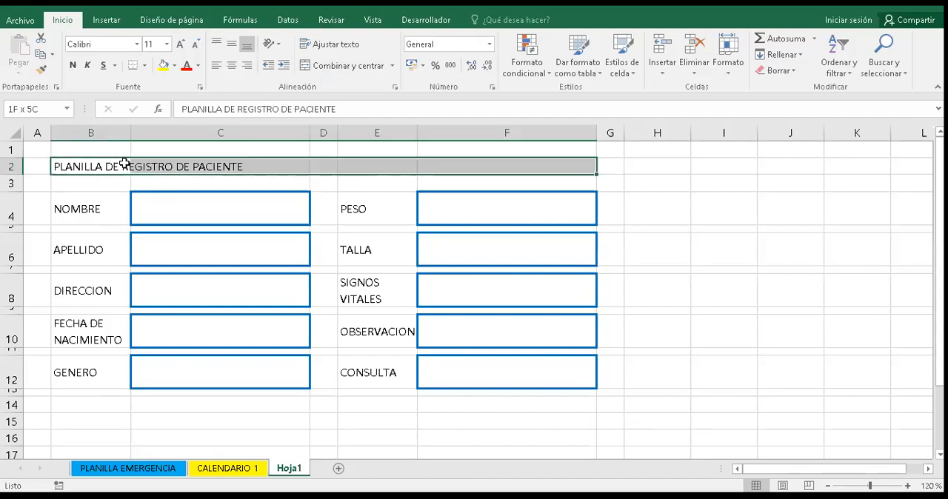
click(348, 66)
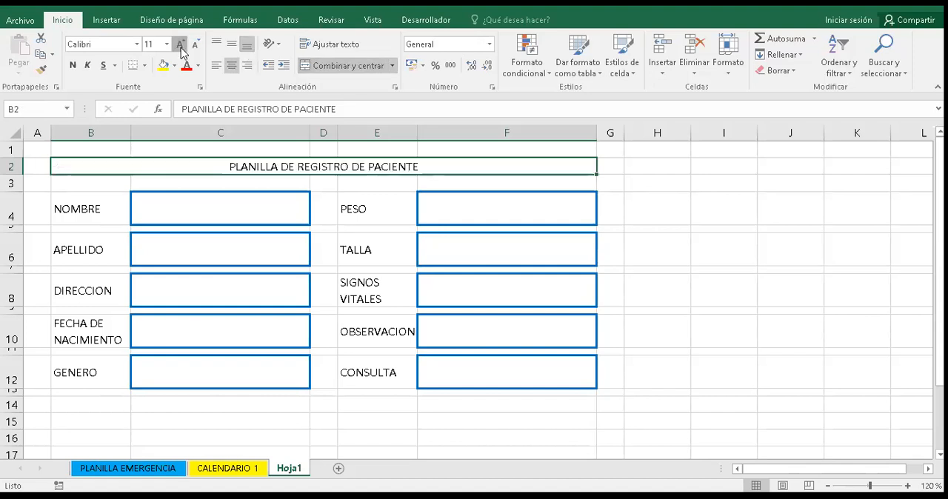
- Format the merged form title in bold, size 14, with a blue font color
click(72, 68)
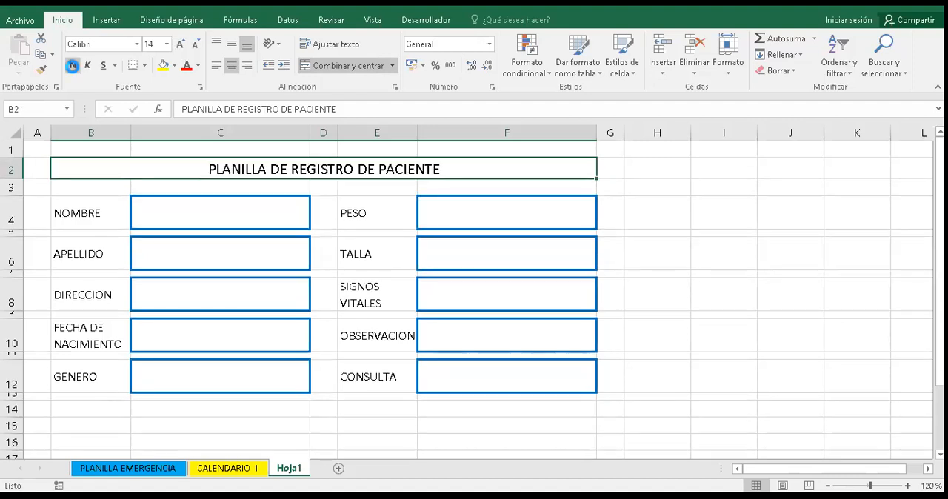
click(197, 66)
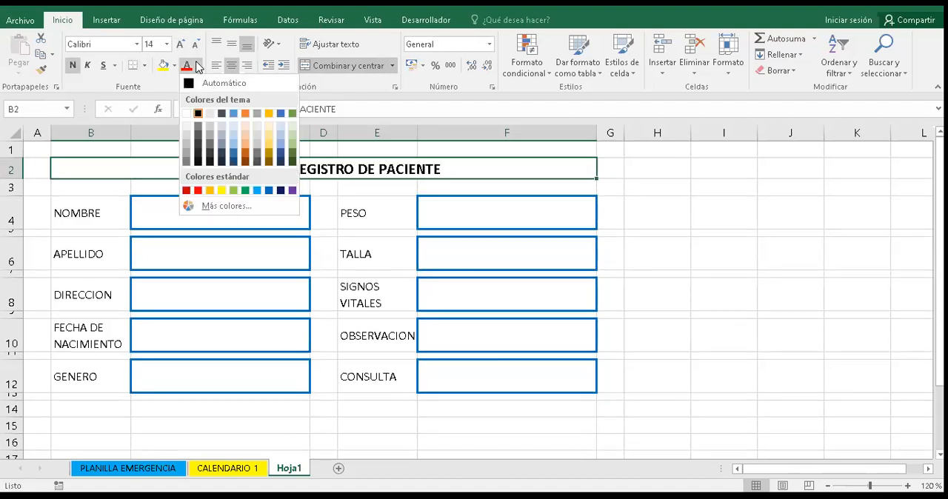
click(281, 191)
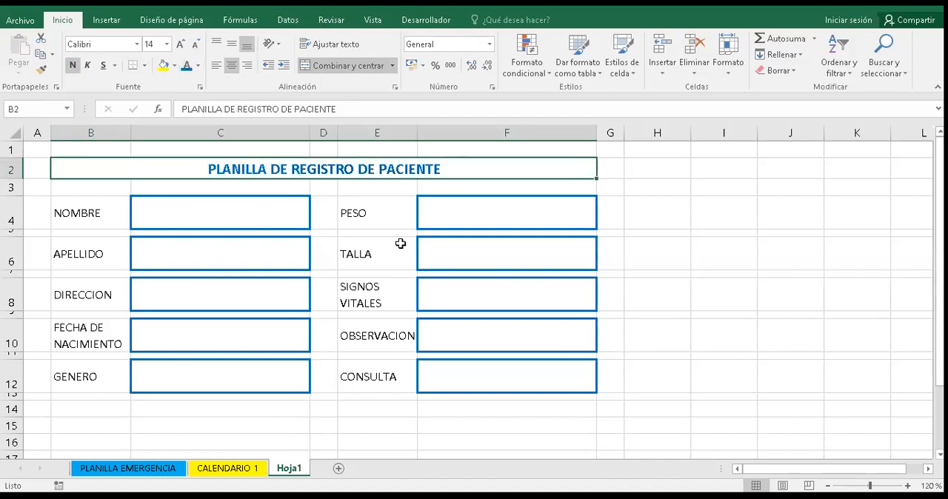
click(313, 407)
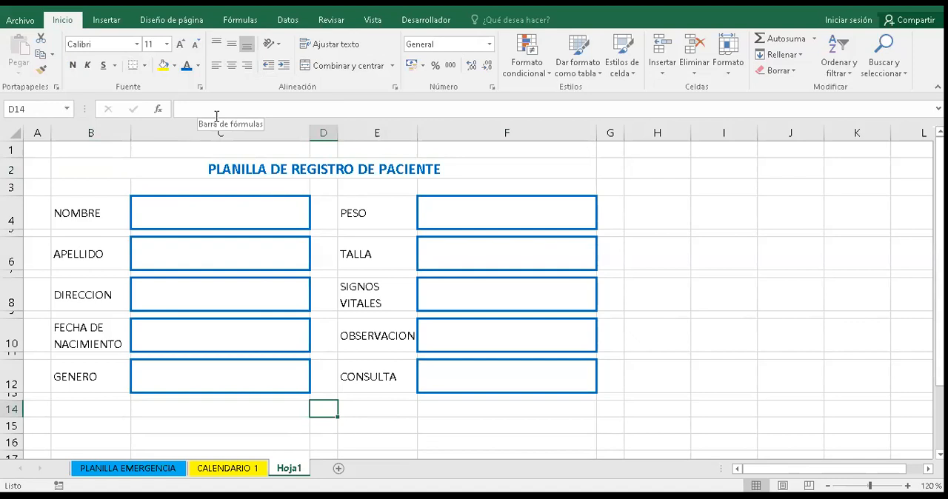
- Set the width of the spacer columns A, D and G to 2
click(33, 131)
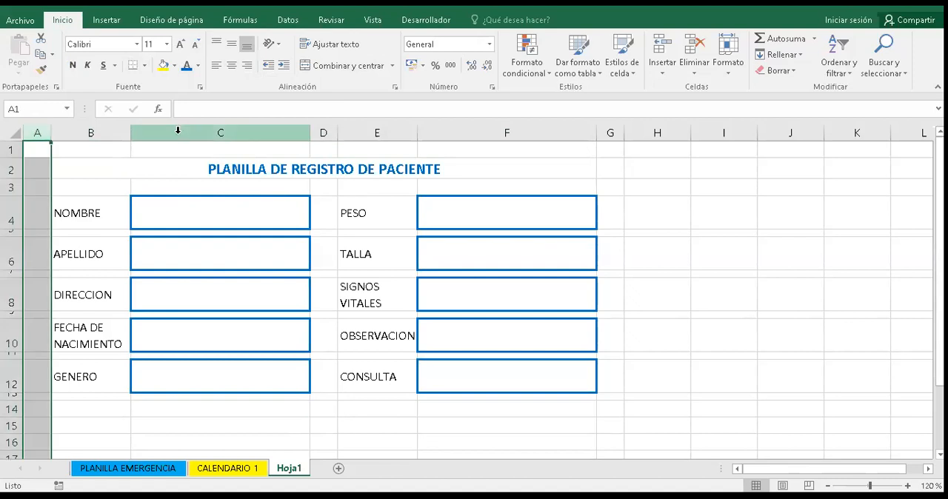
ctrl+click(327, 135)
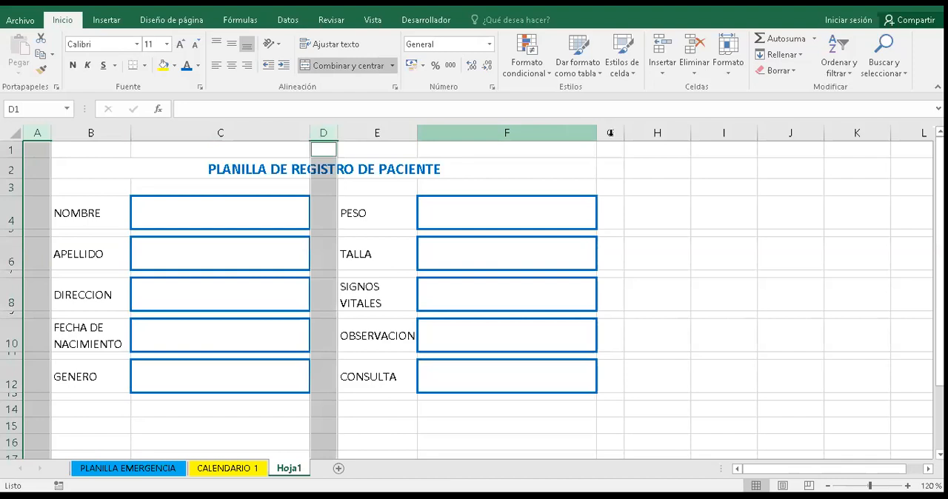
ctrl+click(610, 133)
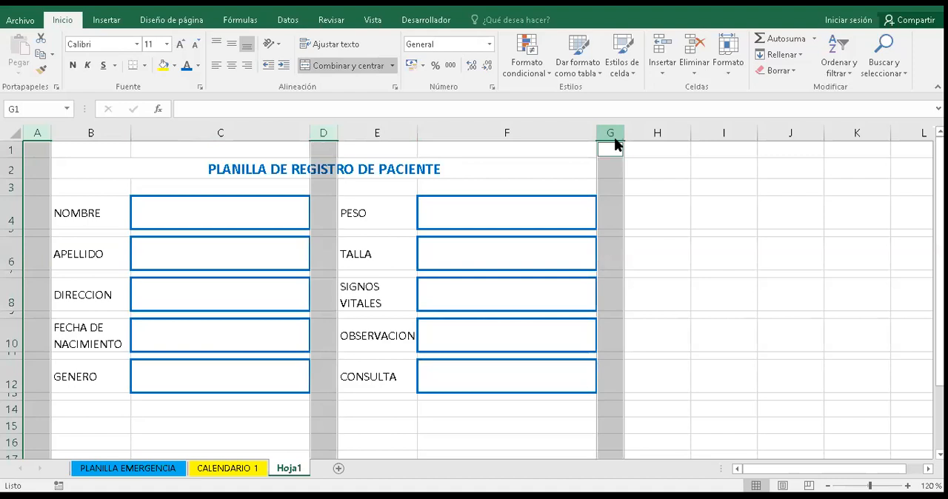
key(shift+F10)
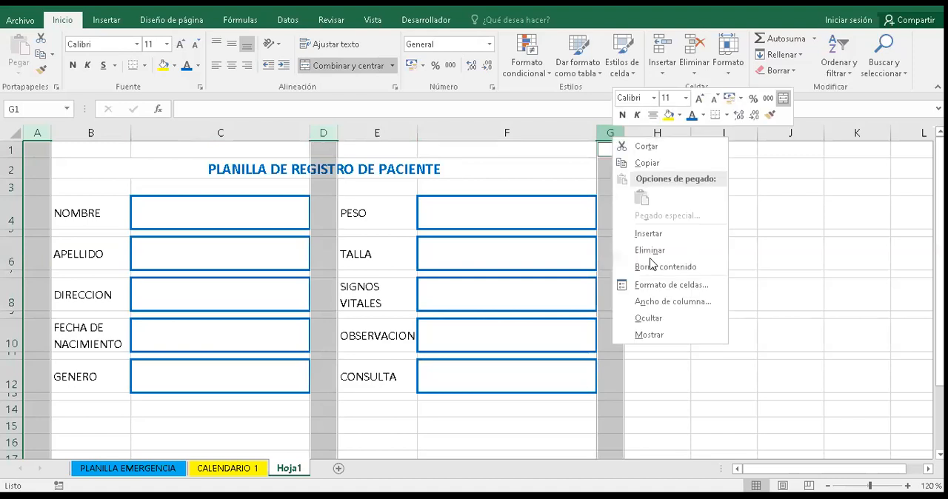
click(654, 301)
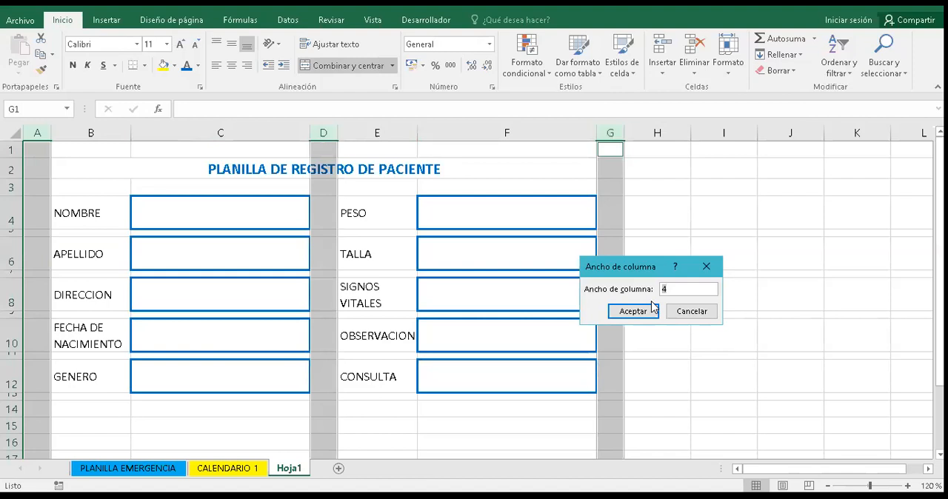
text(2)
key(Return)
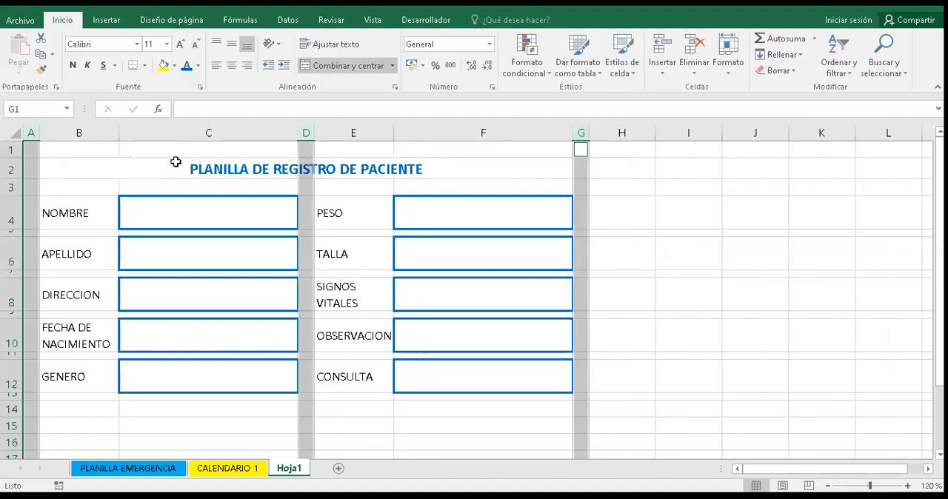
- Draw an unfilled rectangle about 17.53 cm wide and 1.24 cm high around the form title, spanning columns A to G
click(67, 160)
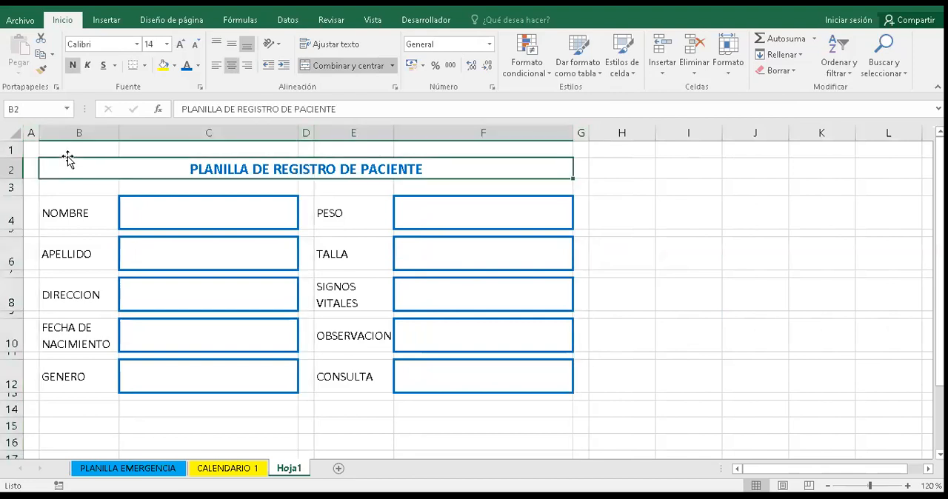
click(103, 22)
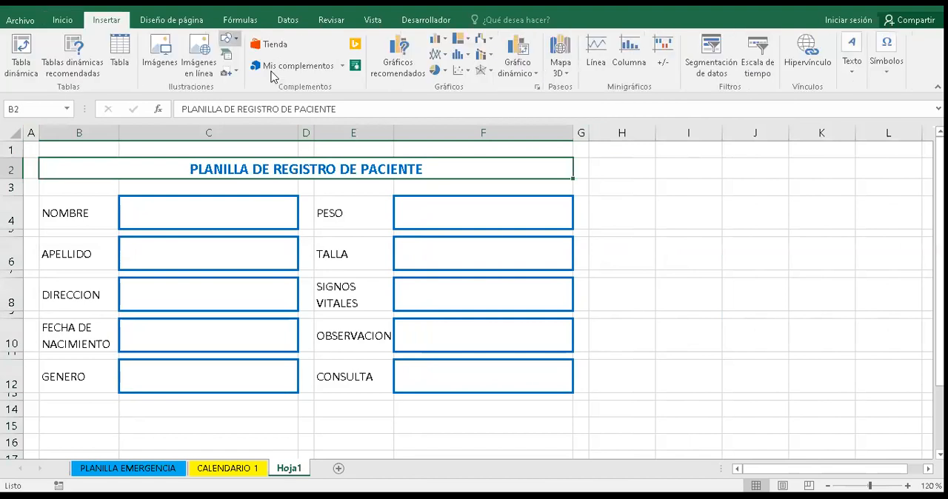
click(227, 38)
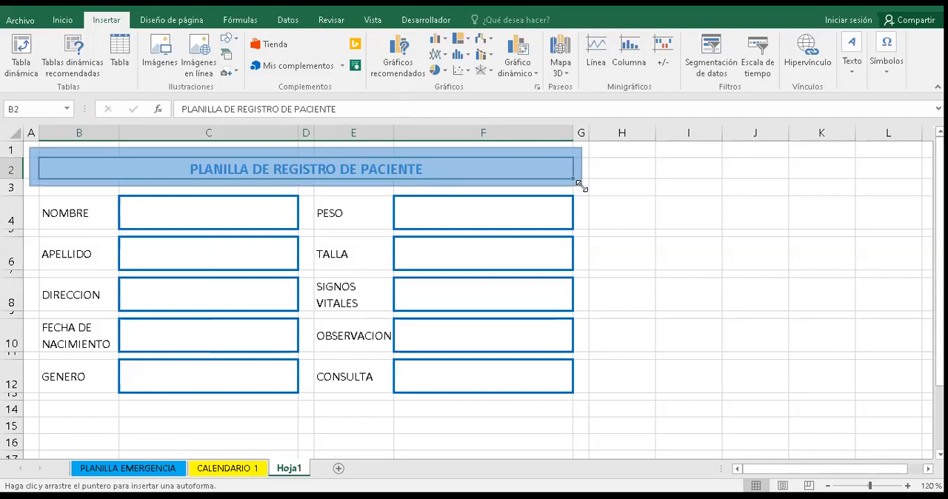
drag(580, 186, 580, 186)
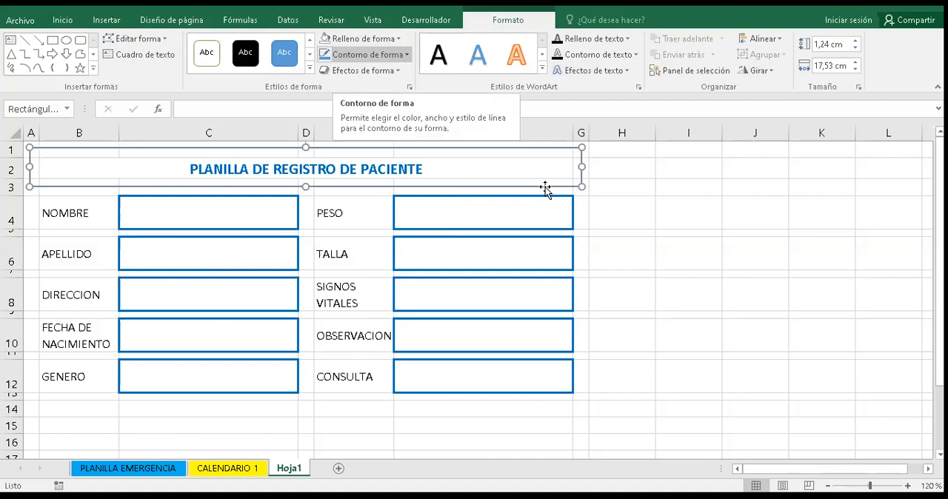
- Give the rectangle around the title a blue outline with a weight of 2¼ pt
click(367, 54)
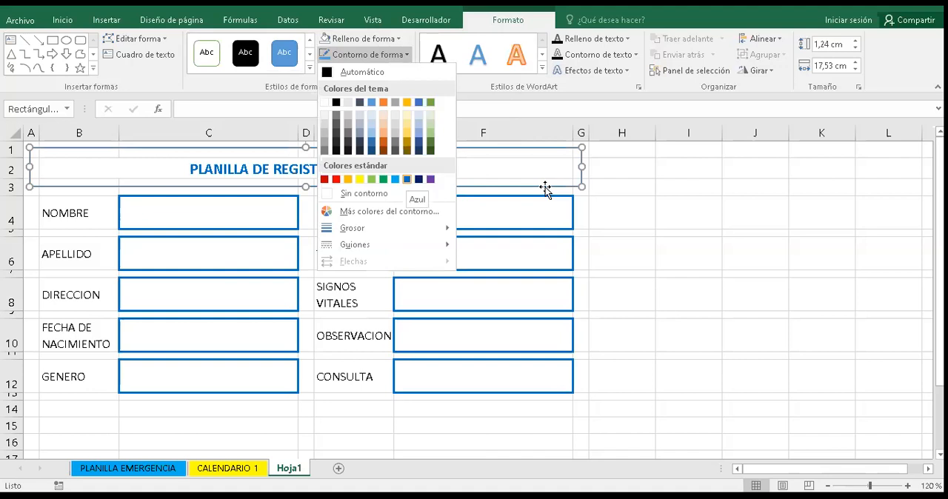
mouse_move(385, 228)
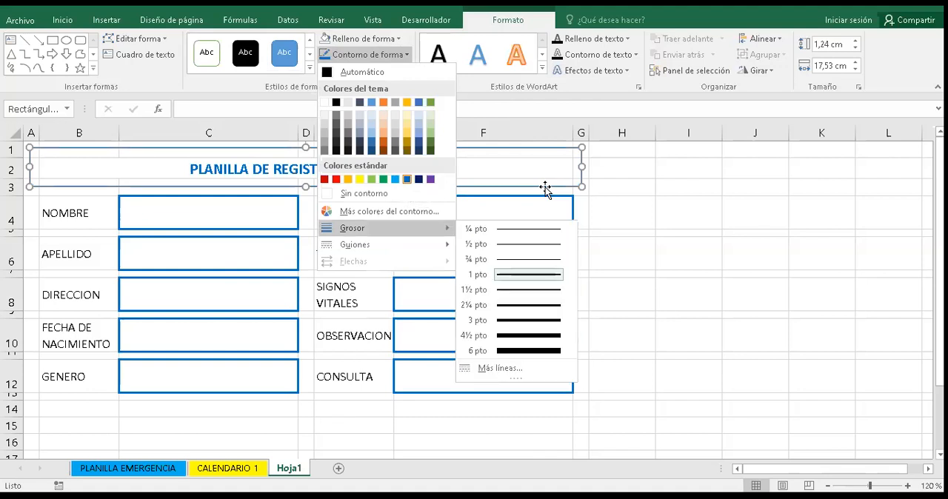
click(510, 304)
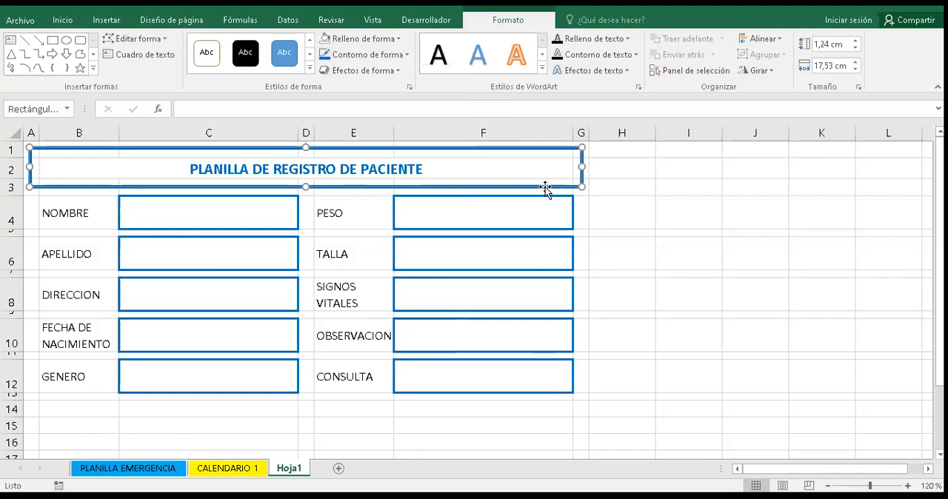
key(Escape)
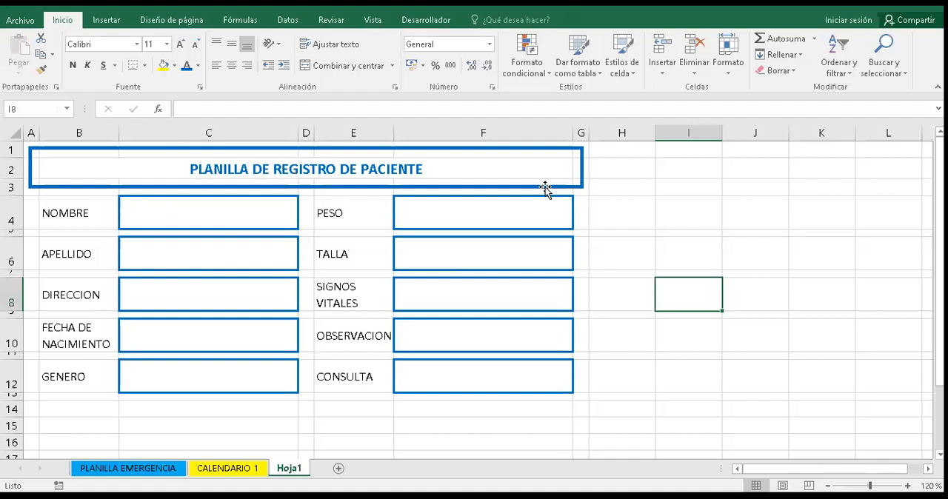
- Duplicate the title rectangle, align the copy directly beneath it, and stretch it to about 6.68 cm high to frame all the form fields
click(545, 187)
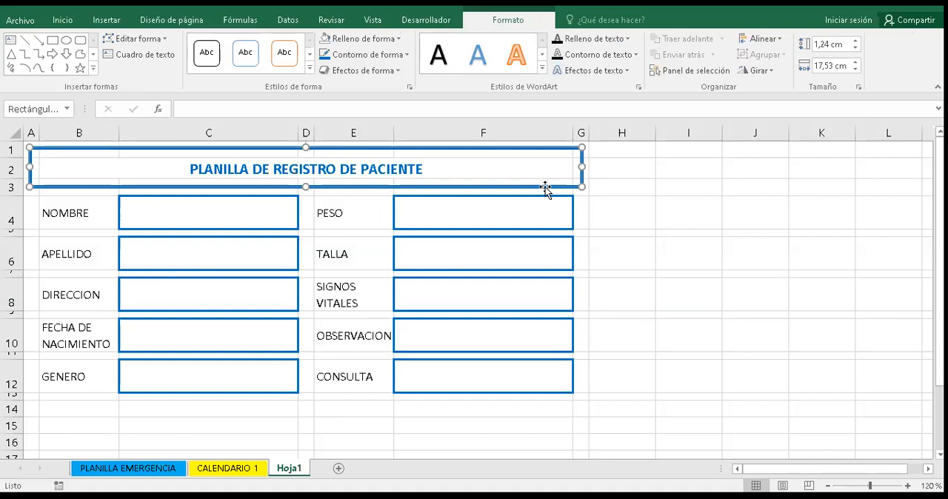
click(545, 187)
key(ctrl+d)
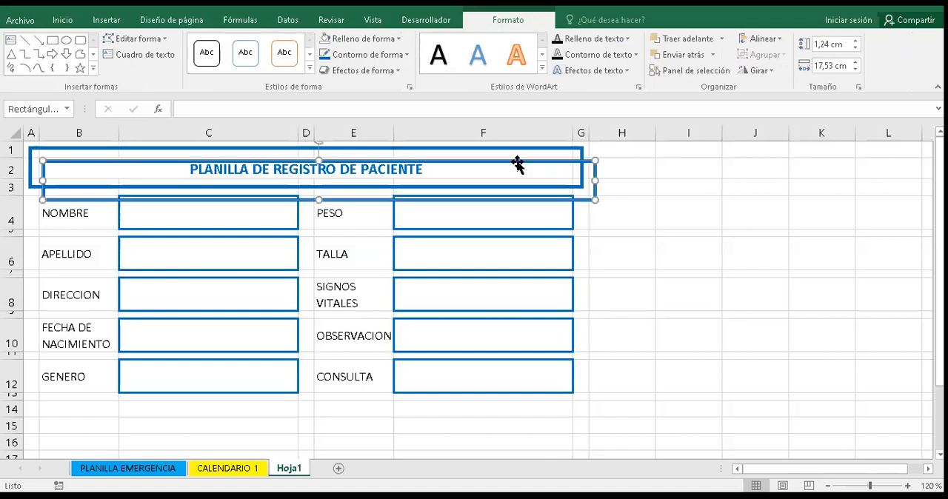
drag(514, 171, 504, 191)
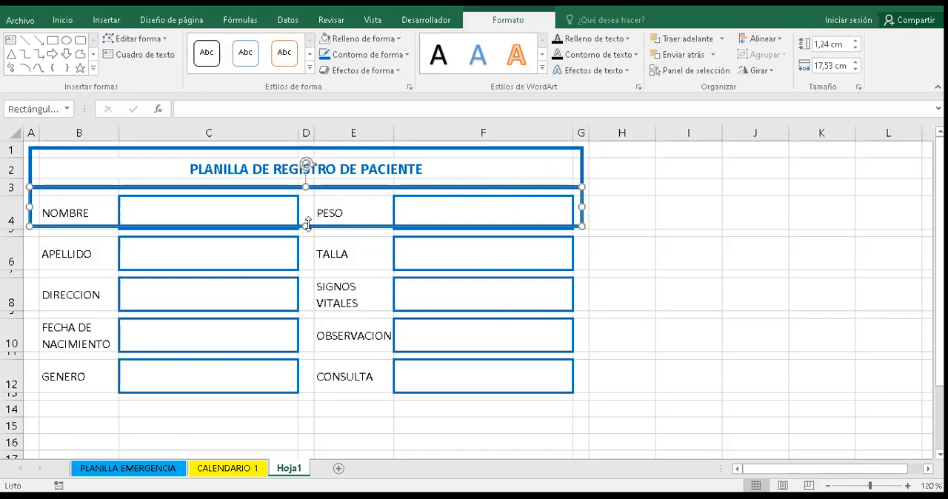
drag(306, 224, 317, 396)
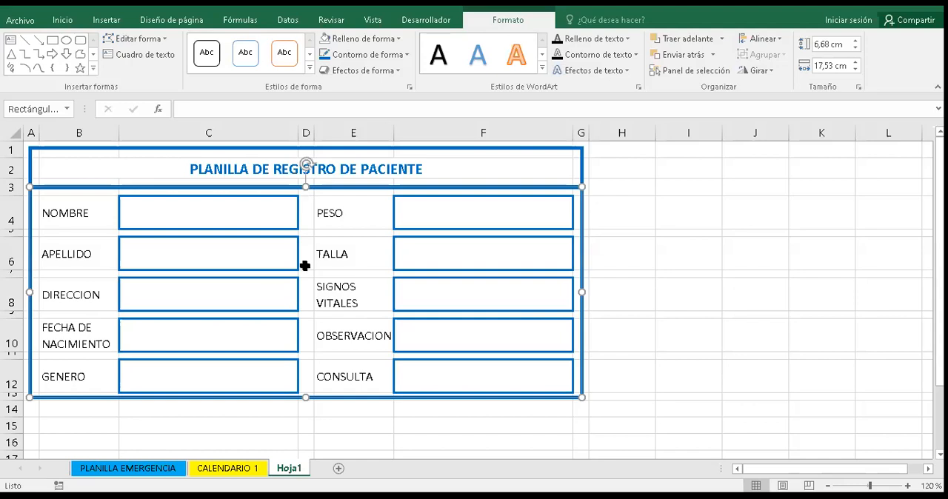
click(660, 222)
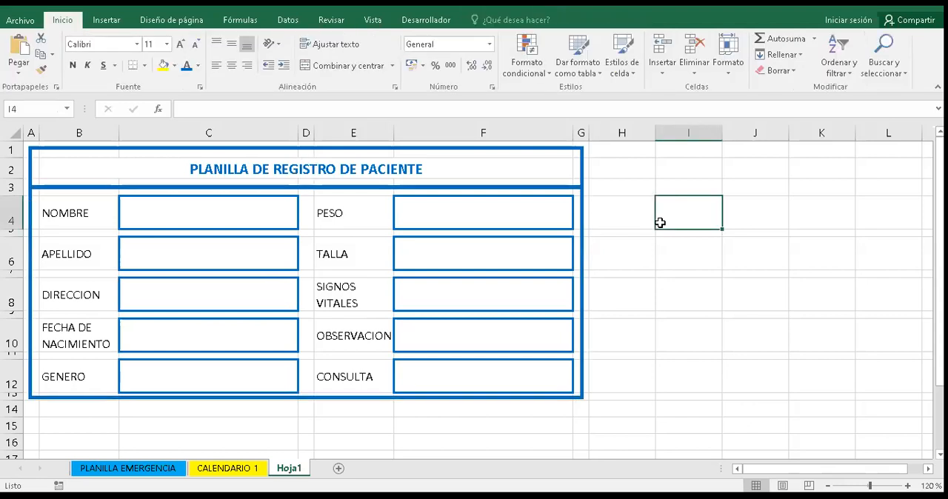
- Rename the sheet Hoja1 as Planilla de registro
double_click(288, 468)
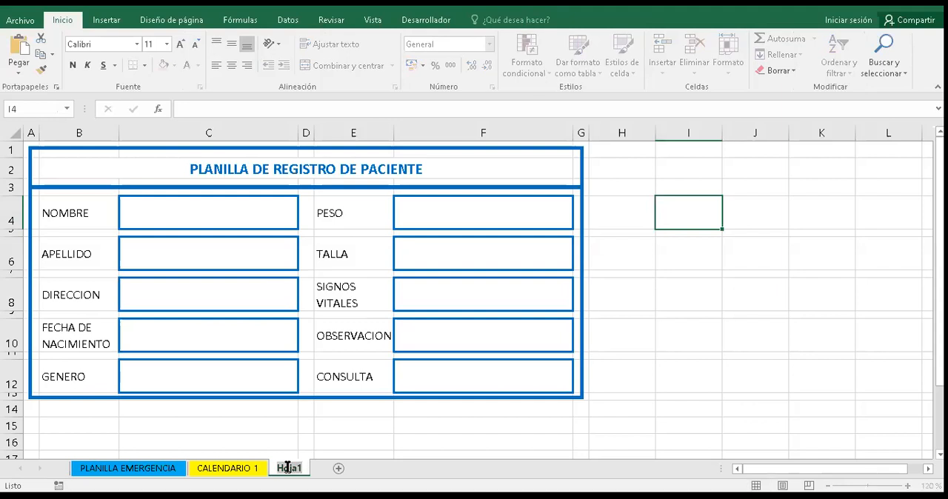
text(P)
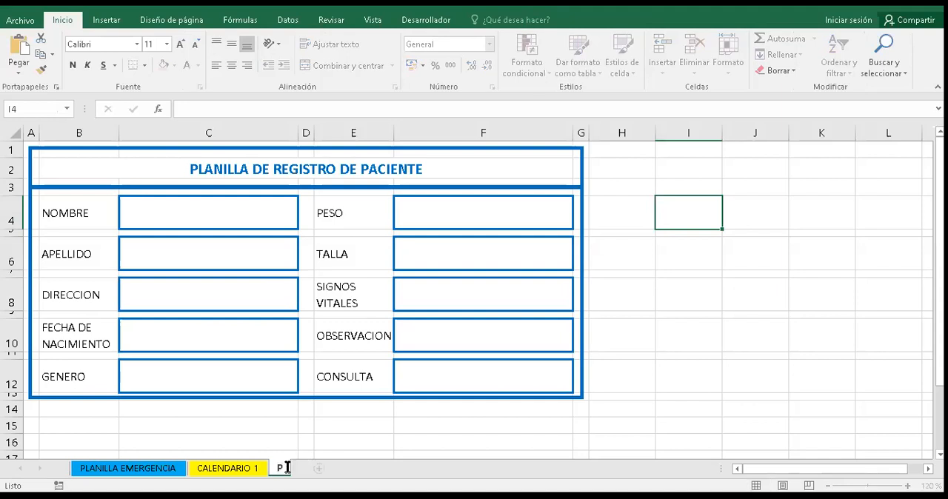
text(lanilla )
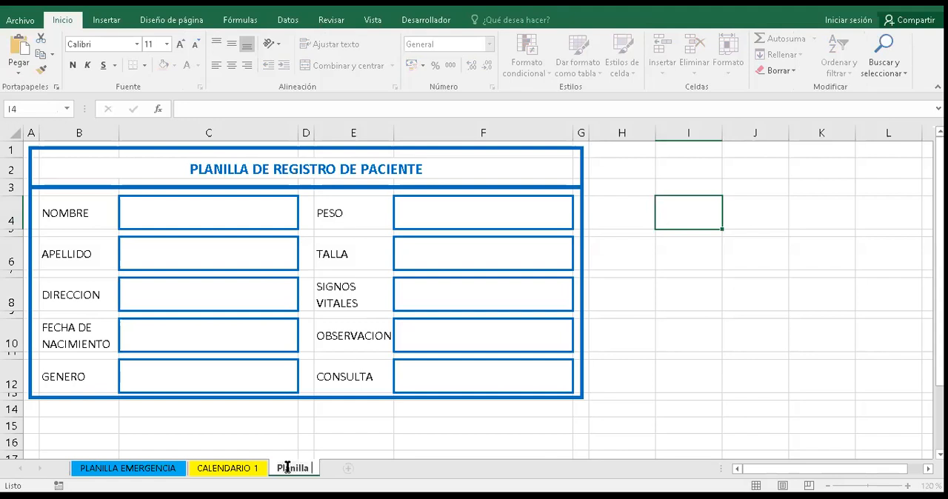
text(de registro)
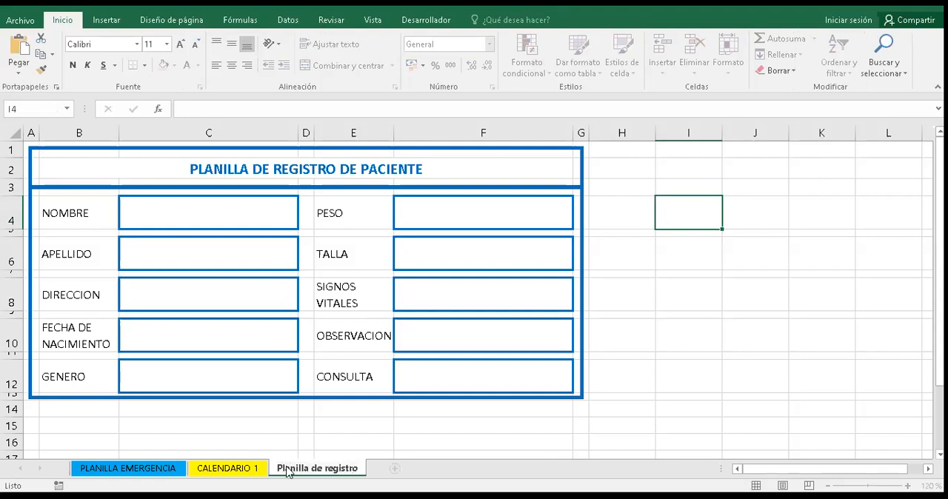
key(Return)
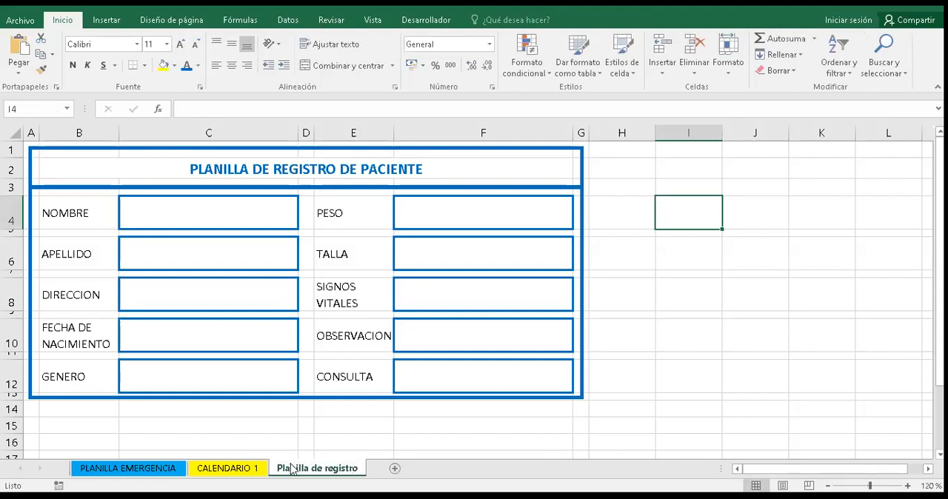
- Color the Planilla de registro sheet tab dark green
right_click(293, 468)
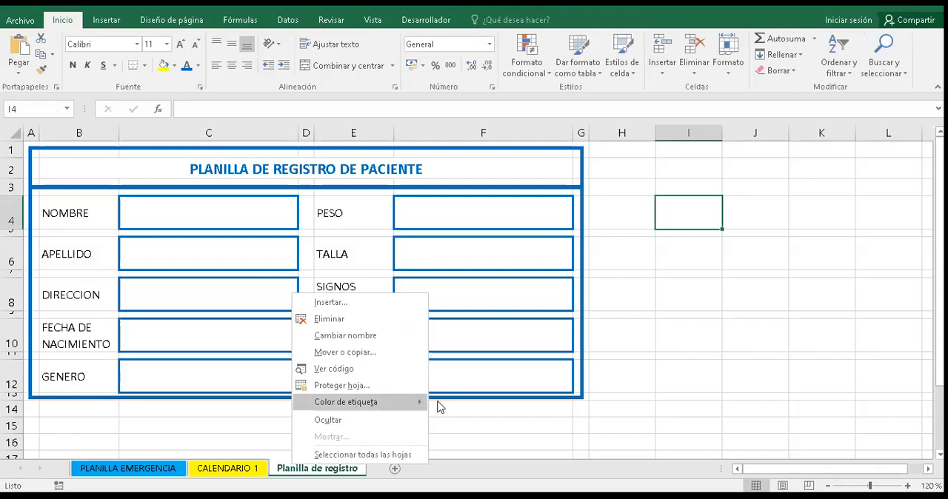
mouse_move(419, 402)
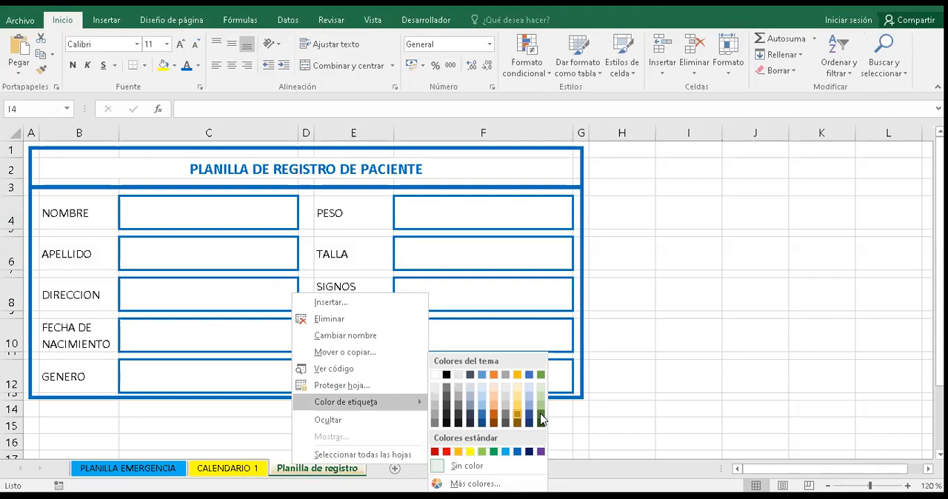
click(307, 471)
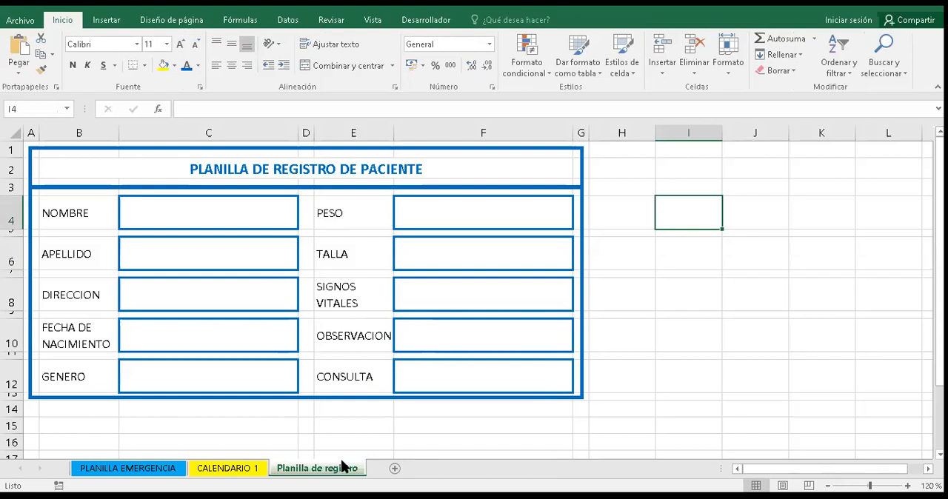
click(402, 429)
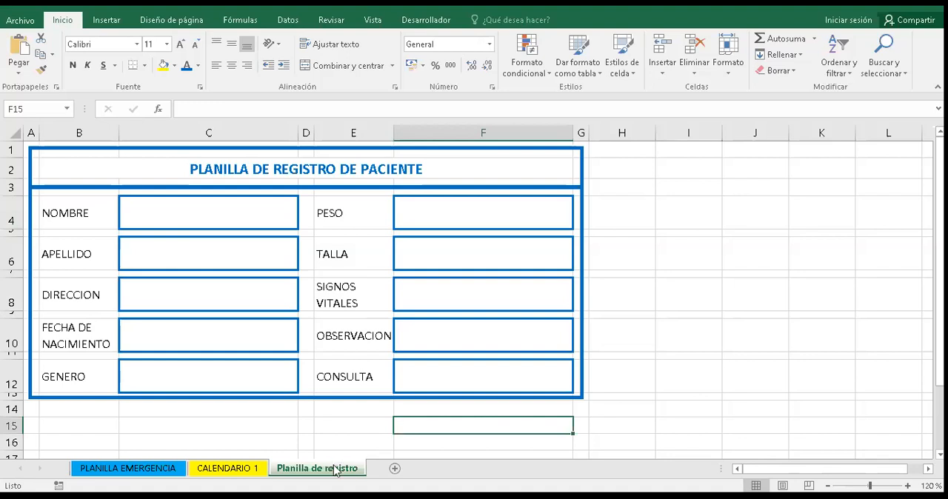
- Add a new sheet and enter the title PLANILLA DE ATENCION in cell B2
click(395, 469)
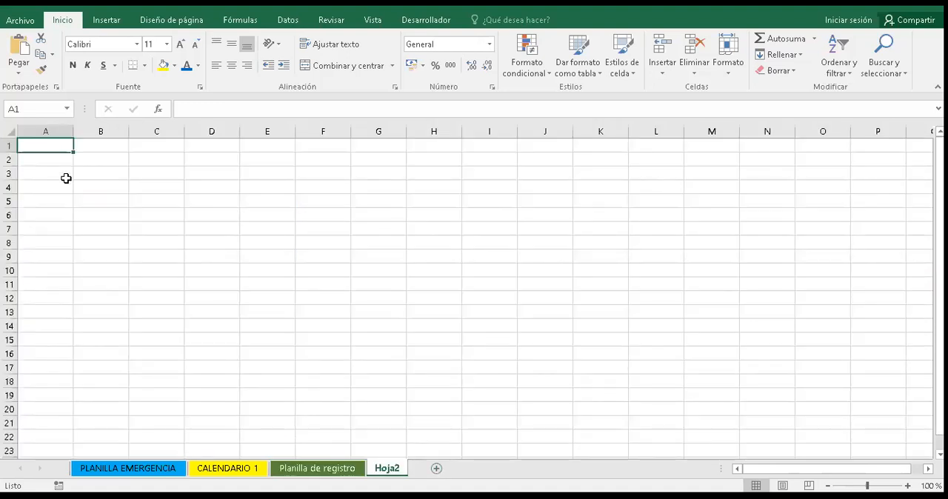
click(117, 156)
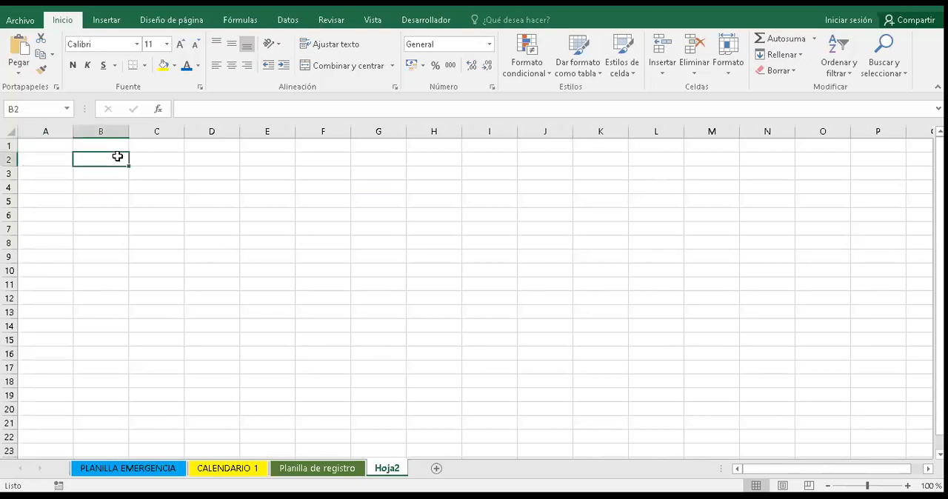
text(P)
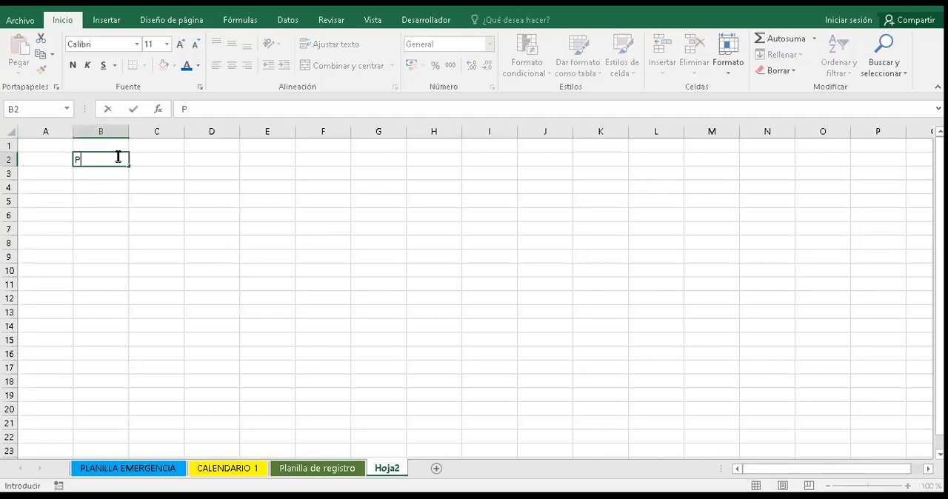
text(LANILLA DE ATENCION)
key(Return)
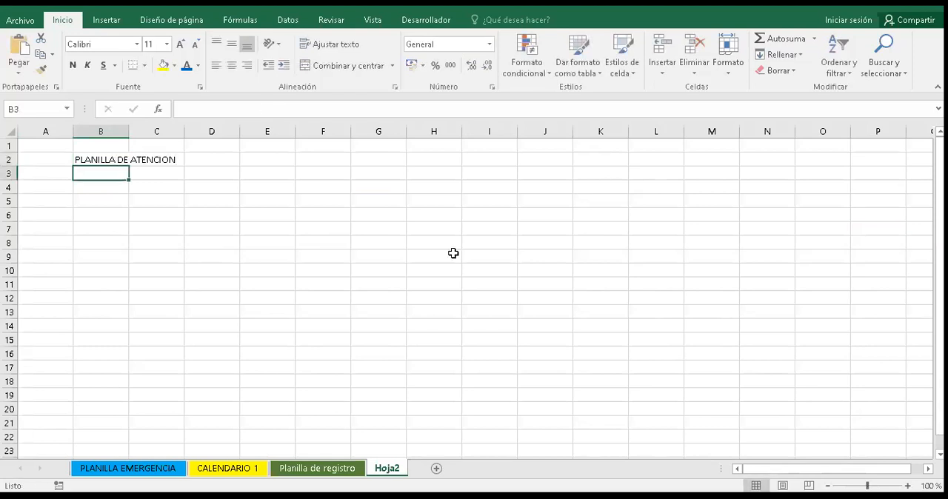
- Enter the label EDADES in cell A4 of the new sheet
scroll(82, 204, up, 2)
click(82, 205)
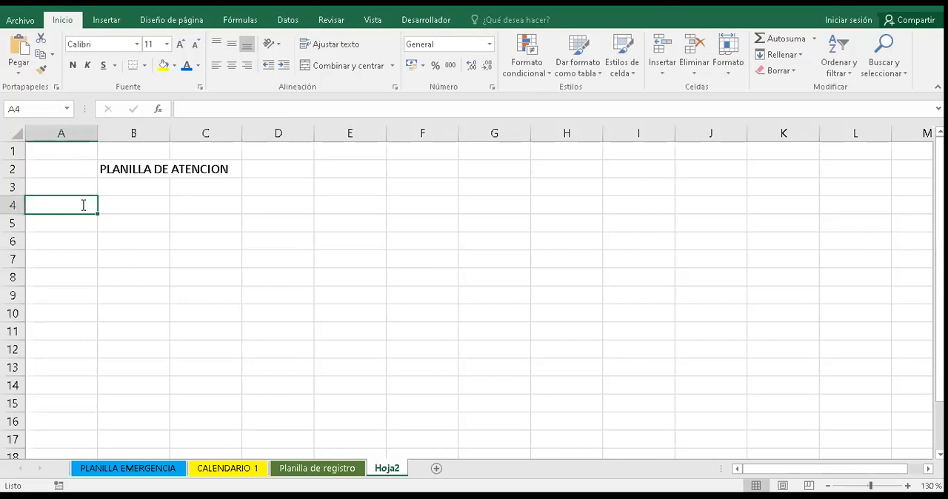
text(EDADE)
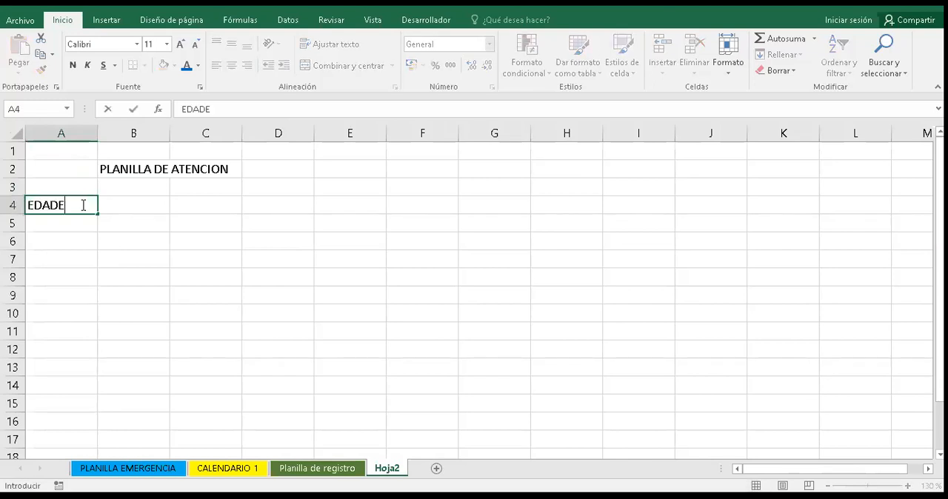
text(S)
key(Right)
key(Up)
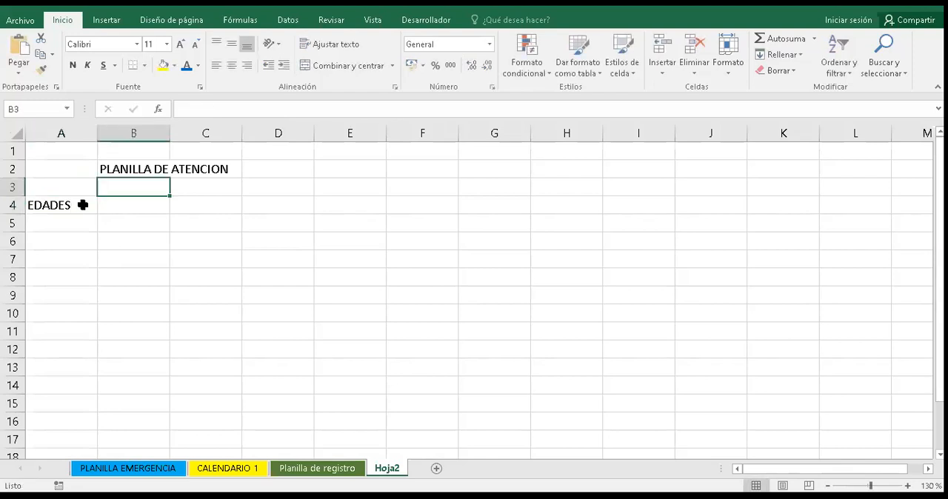
- Enter the heading GENERO in cell B3, with F in B4 and M in C4 beneath it
text(GENE)
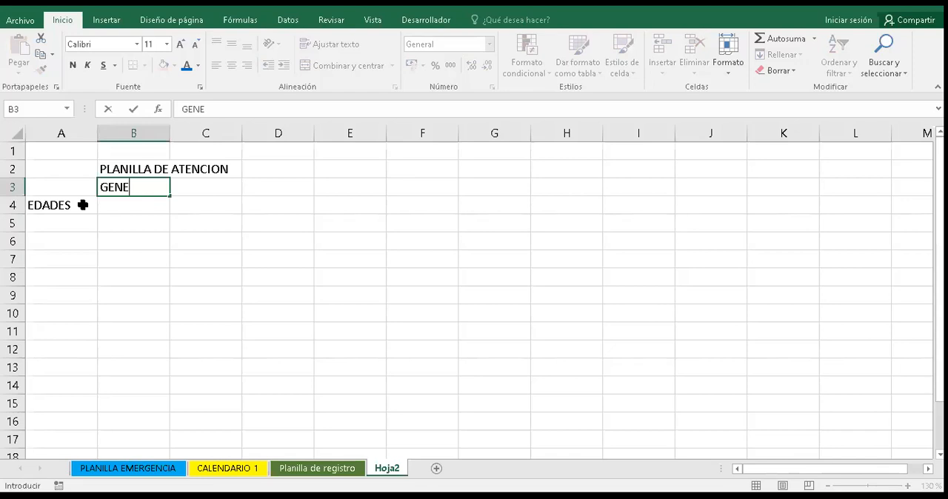
text(RO)
key(Return)
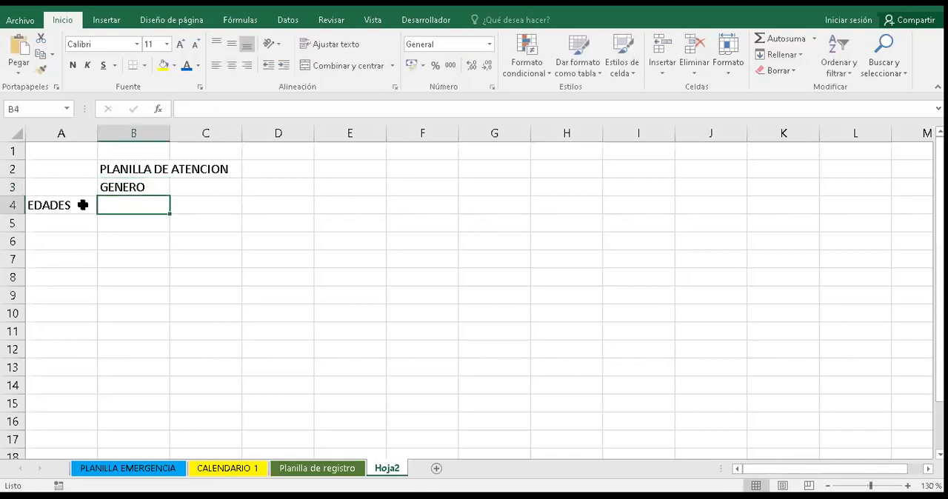
text(F)
key(Tab)
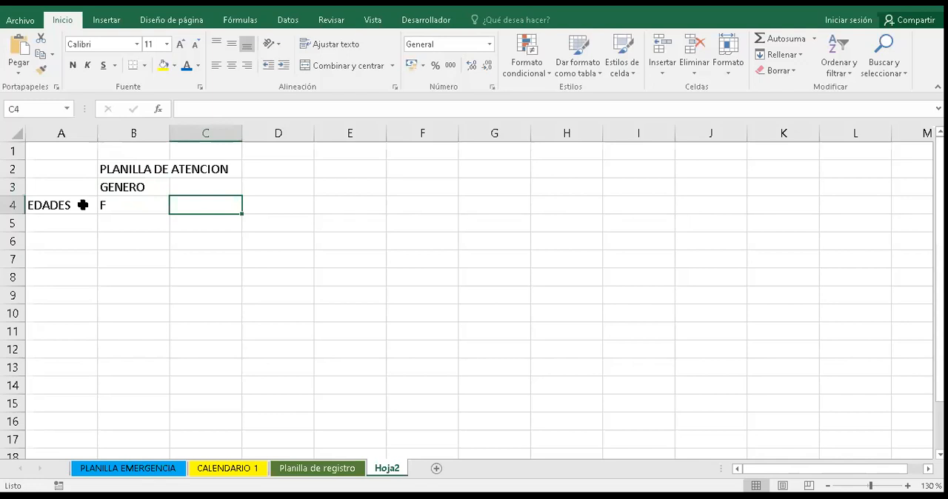
text(M)
key(Tab)
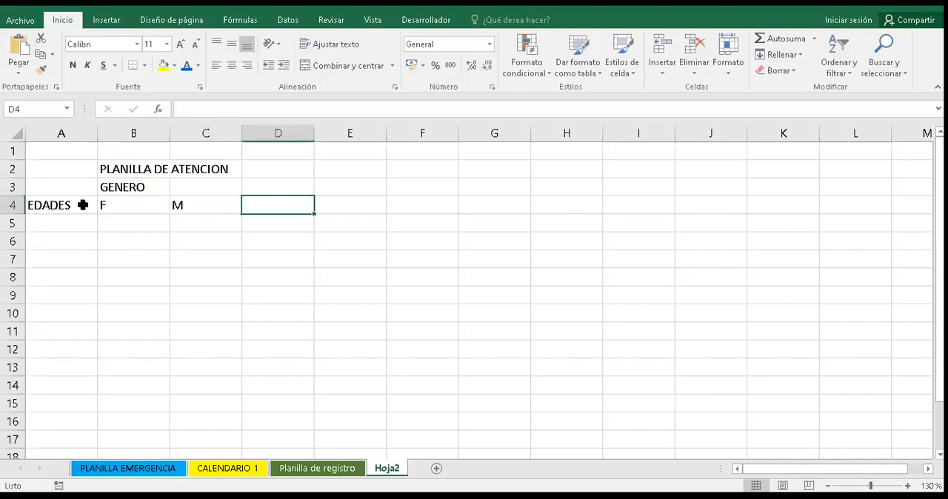
- Enter the column headers PEDIATRIA in cell D4 and MEDICINA GENERAL in cell E4
text(PE)
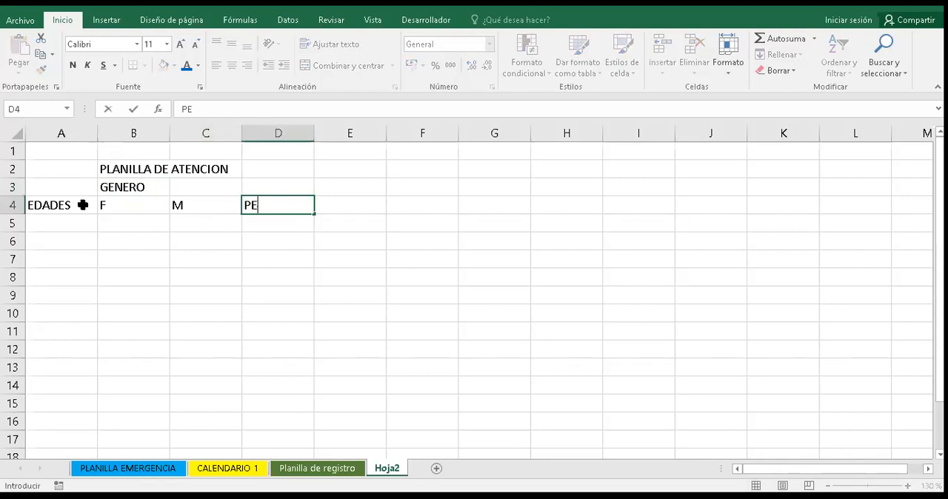
text(DIATRIA)
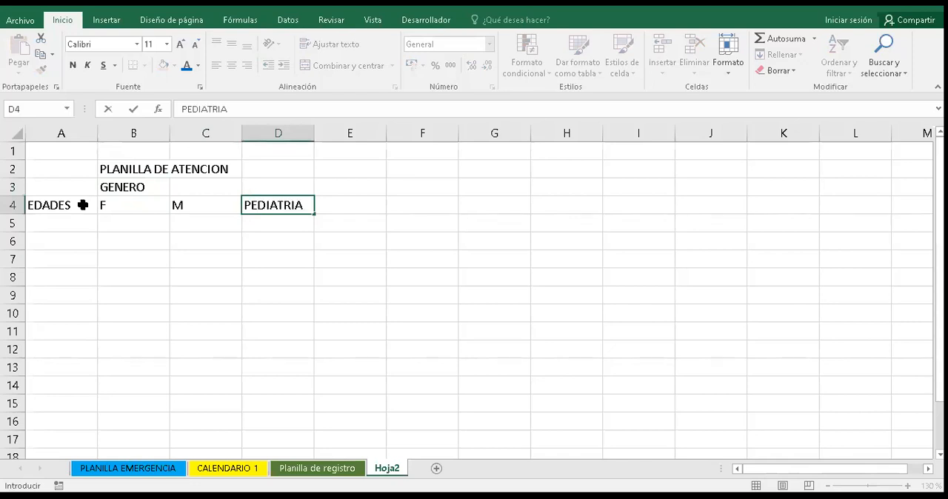
key(Tab)
text(MED)
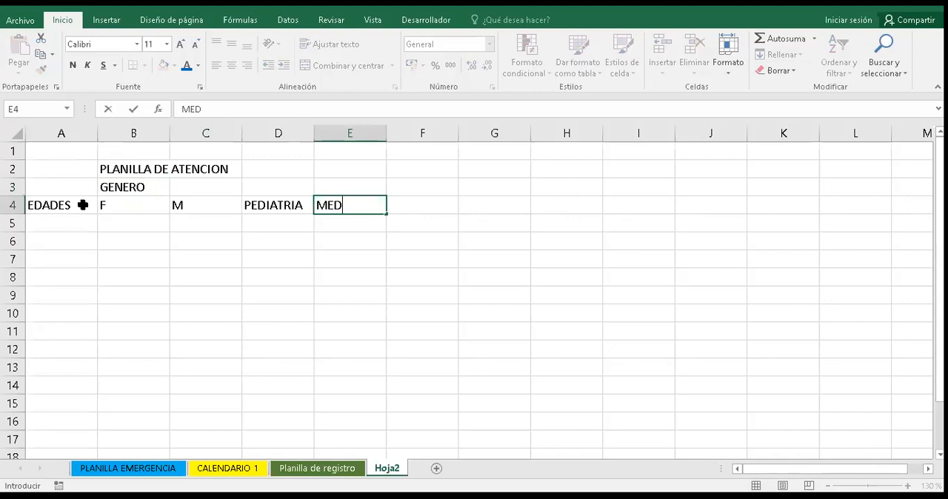
text(ICINA GENE)
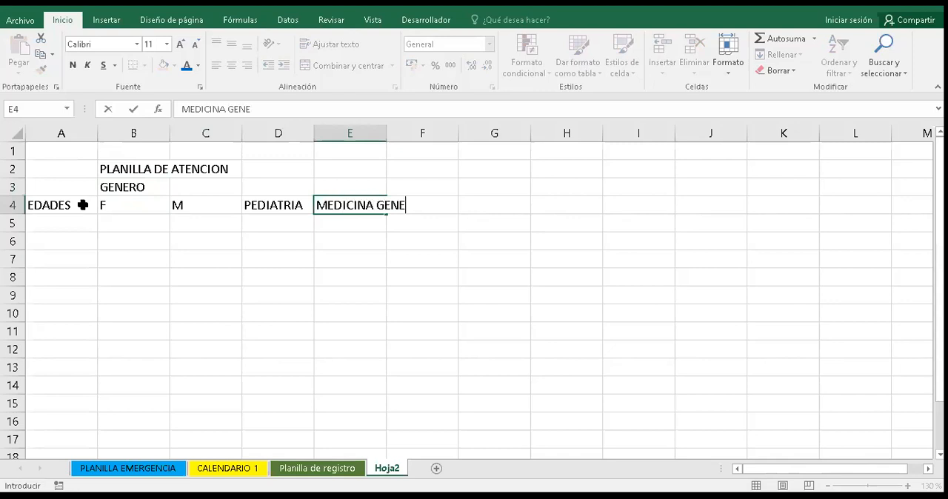
text(RAL)
key(Return)
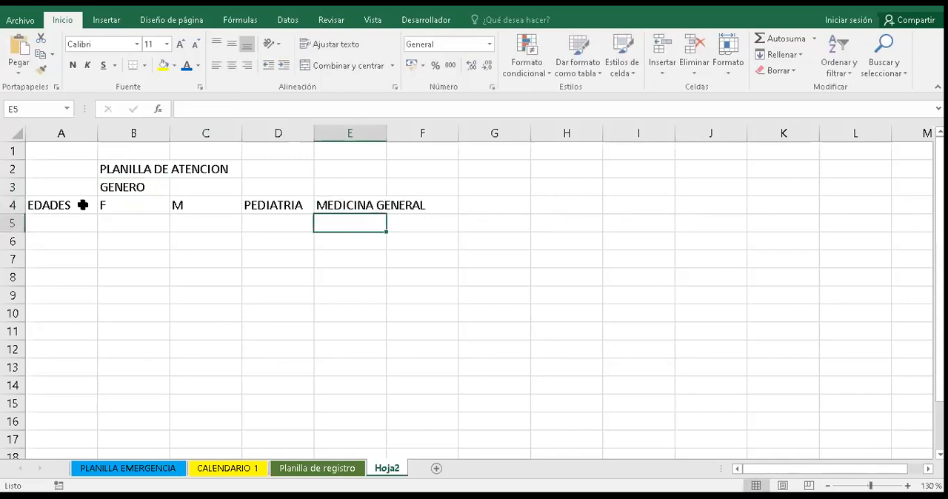
- Enter the column headers GINECOLOGIA in cell F4 and LABORATORIO in cell G4
key(Up)
key(Right)
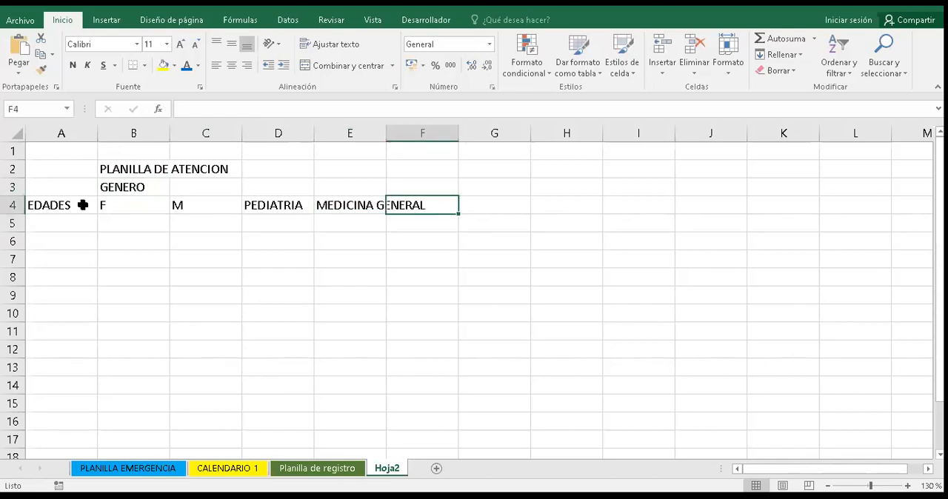
text(GINEC)
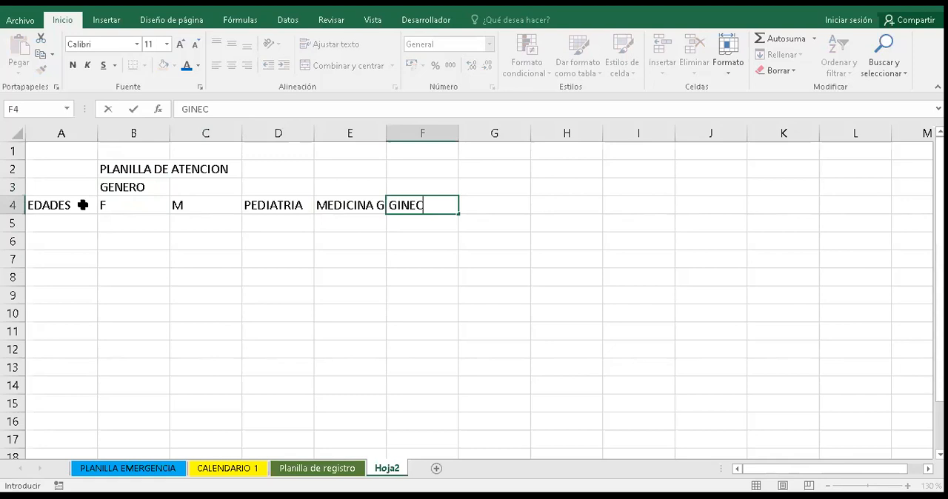
text(OLOGIA)
key(Tab)
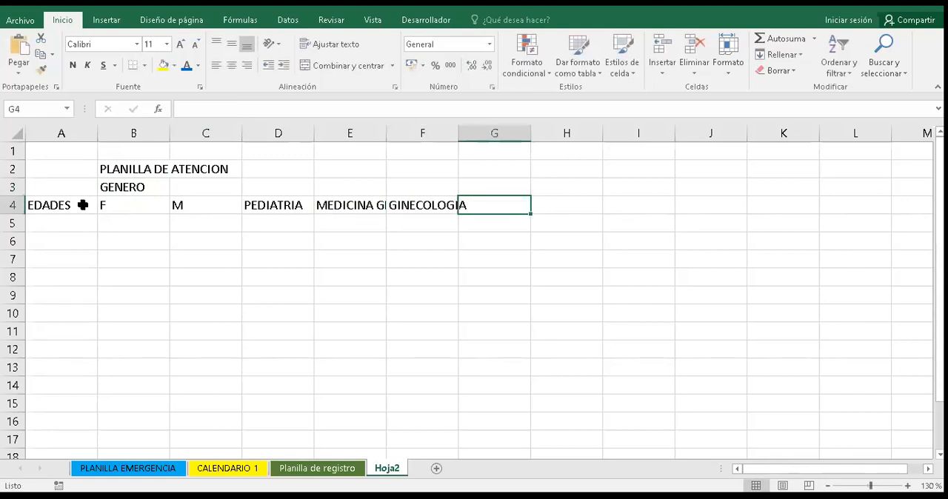
text(LABORATORIO)
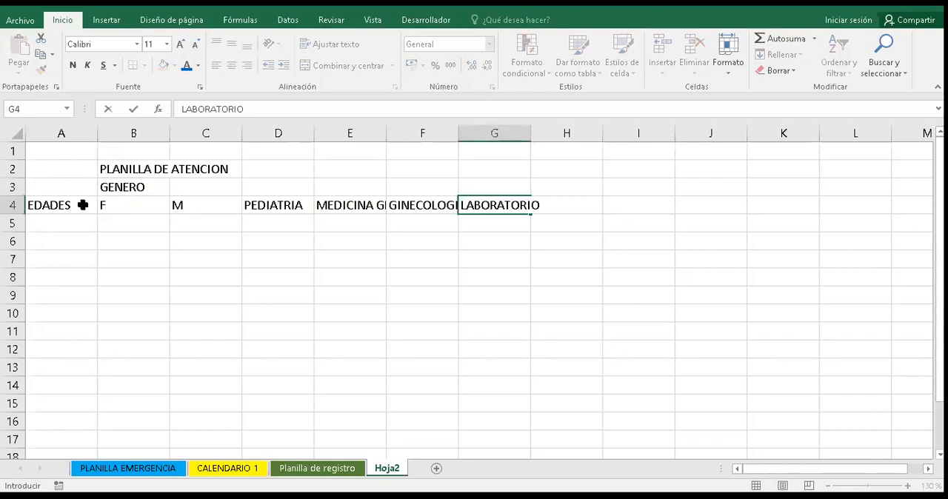
key(Return)
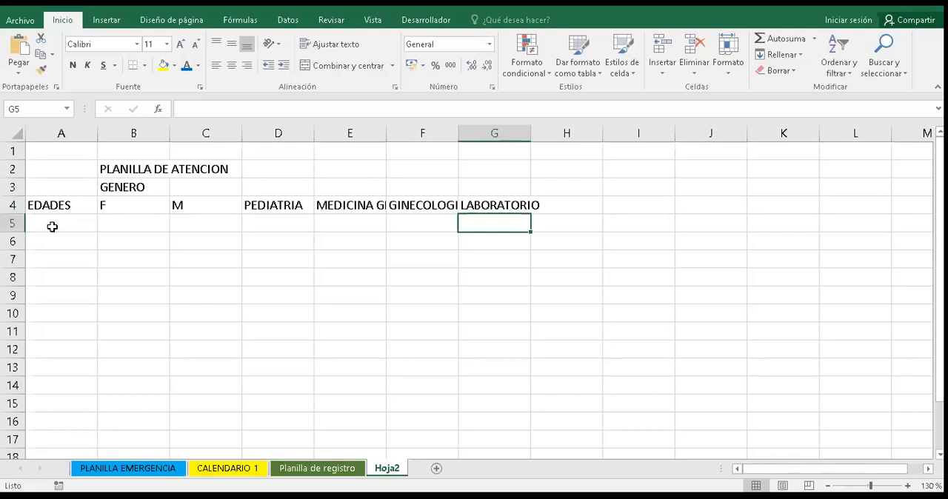
key(Home)
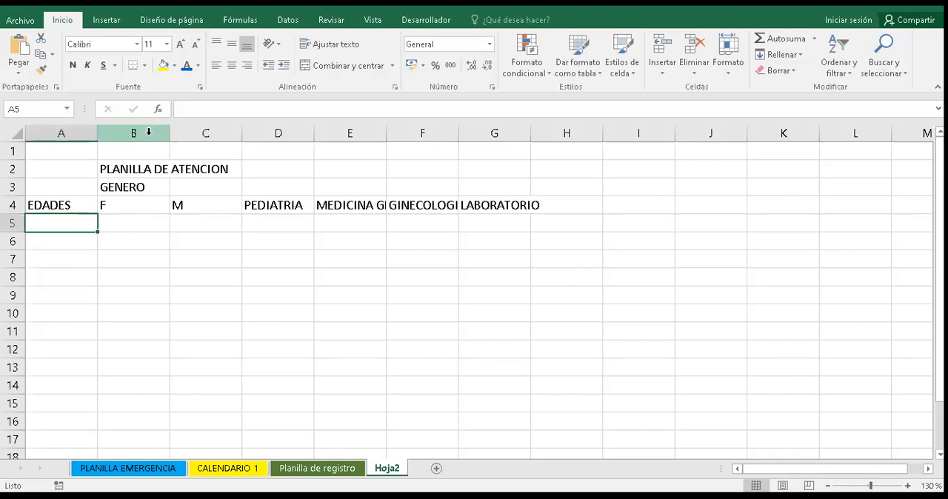
- Set the width of columns B and C to 6
drag(166, 138, 185, 137)
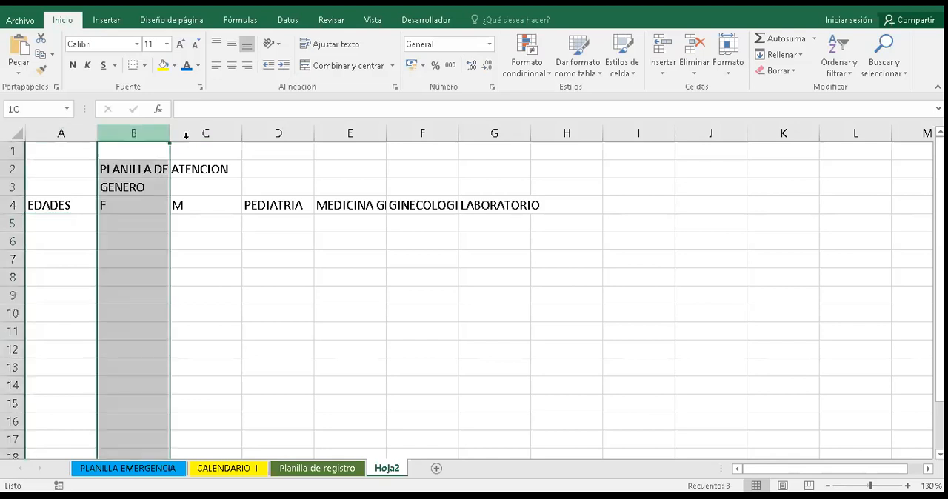
right_click(186, 137)
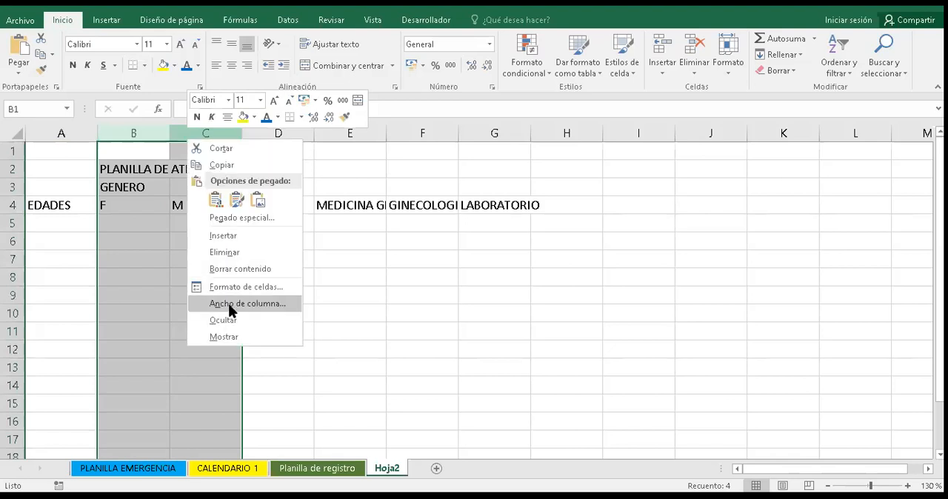
click(228, 304)
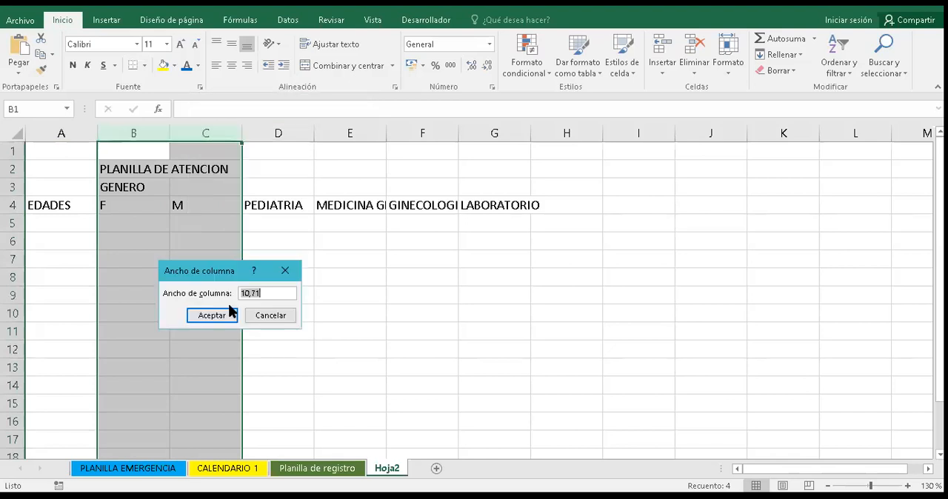
text(6)
key(Return)
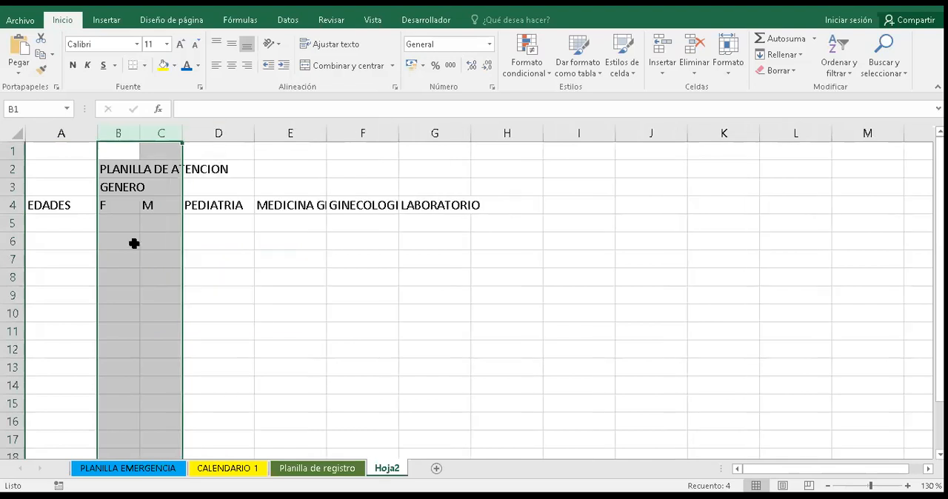
click(134, 243)
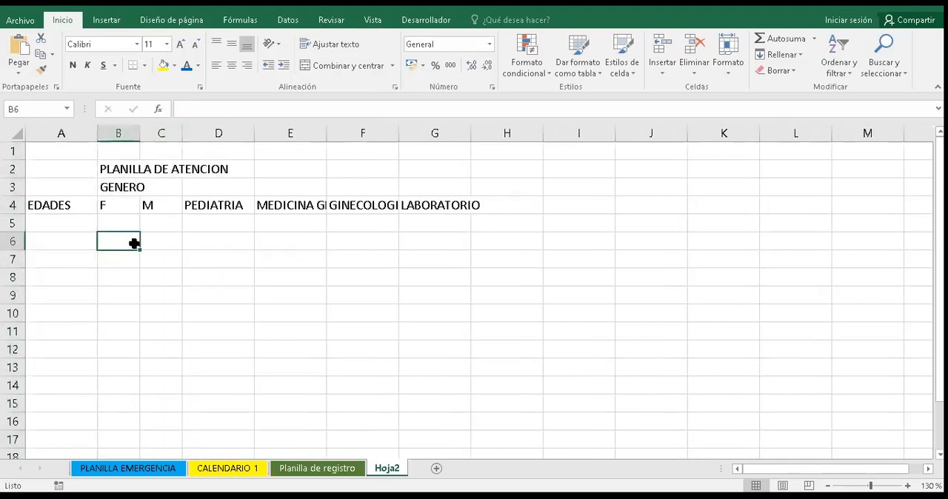
- Merge and center the GENERO heading across cells B3:C3
click(110, 187)
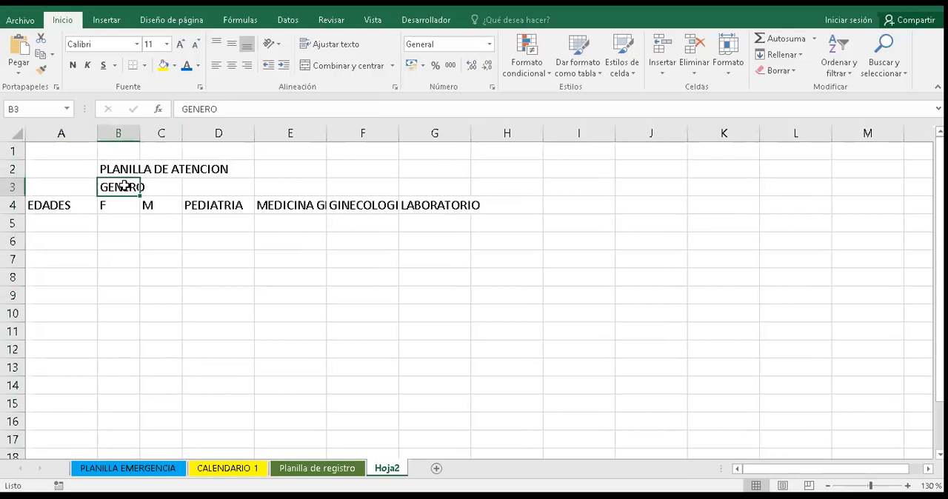
key(shift+Right)
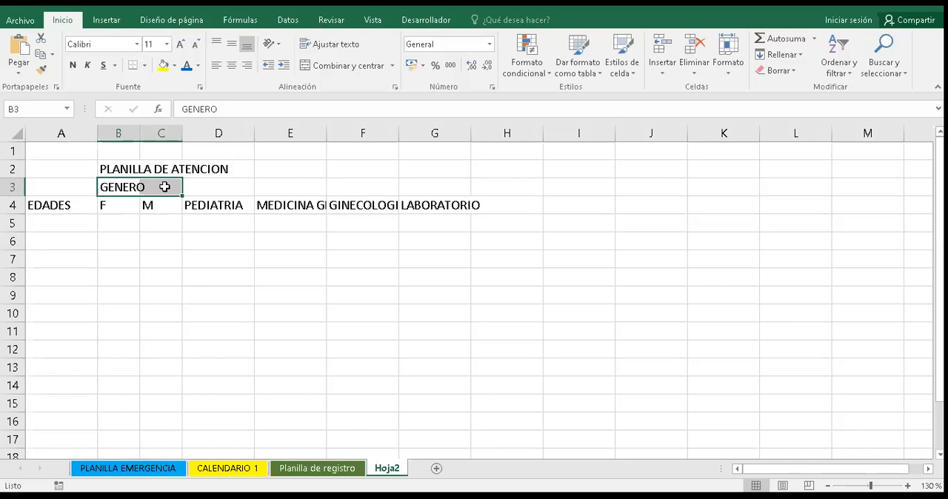
click(344, 66)
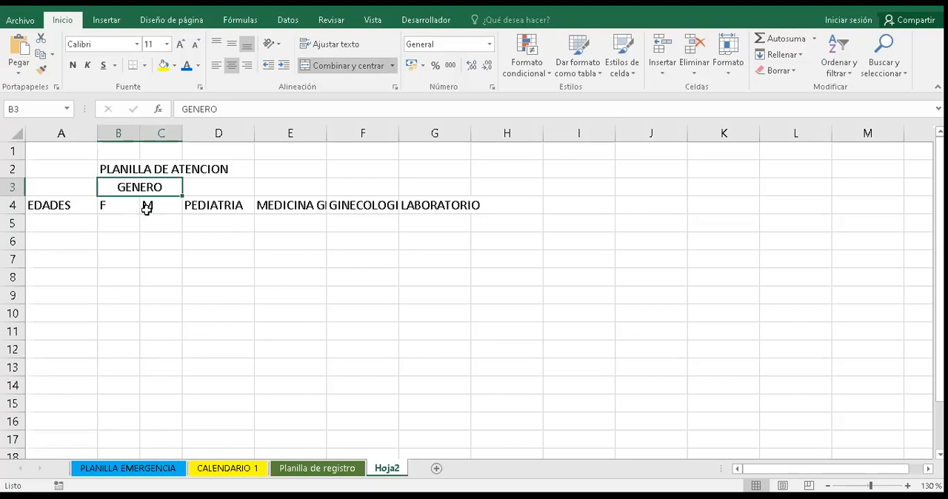
- Merge and center the EDADES header over cells A3:A4 and the PEDIATRIA header over cells D3:D4
click(59, 209)
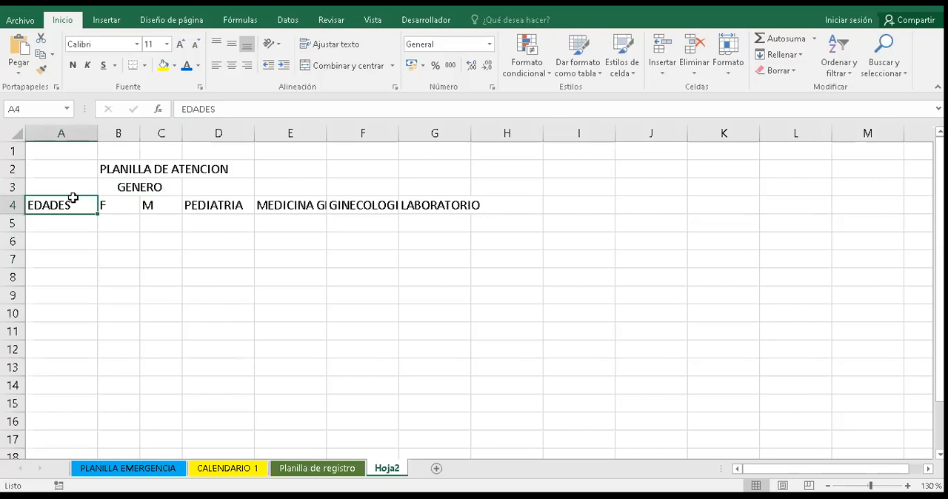
drag(71, 189, 69, 201)
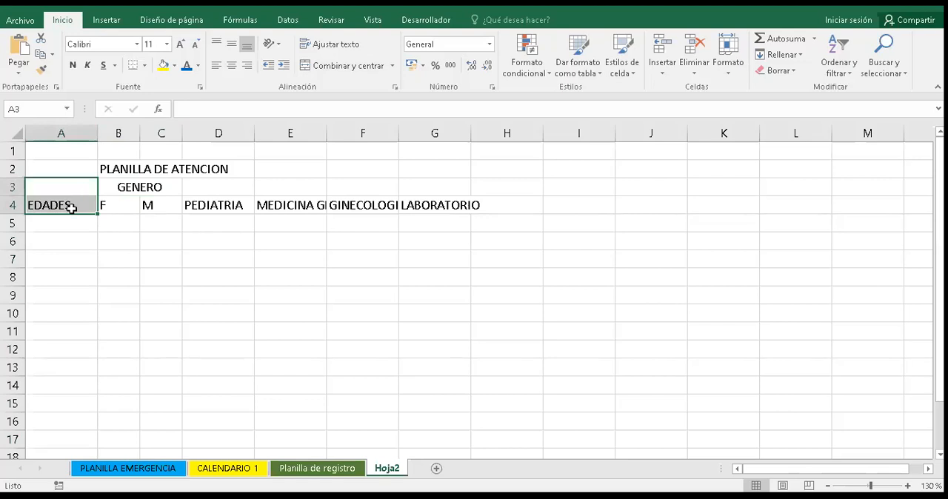
click(348, 66)
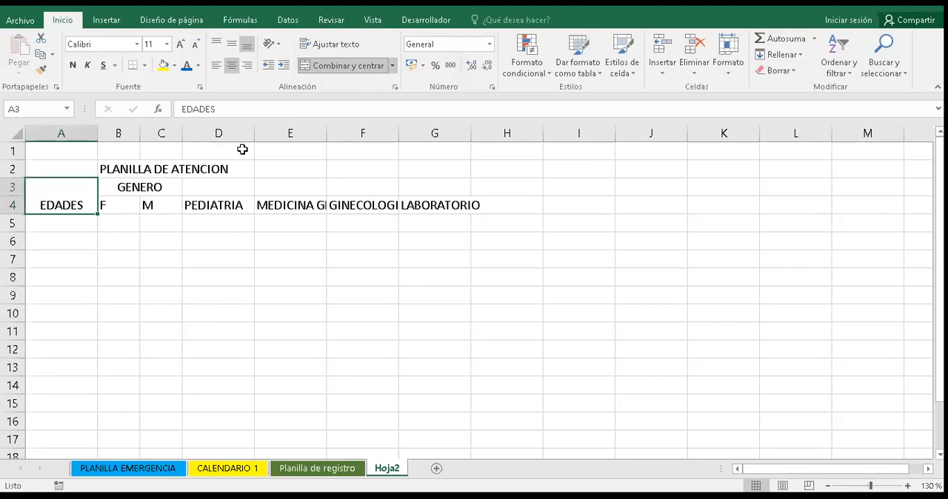
click(228, 190)
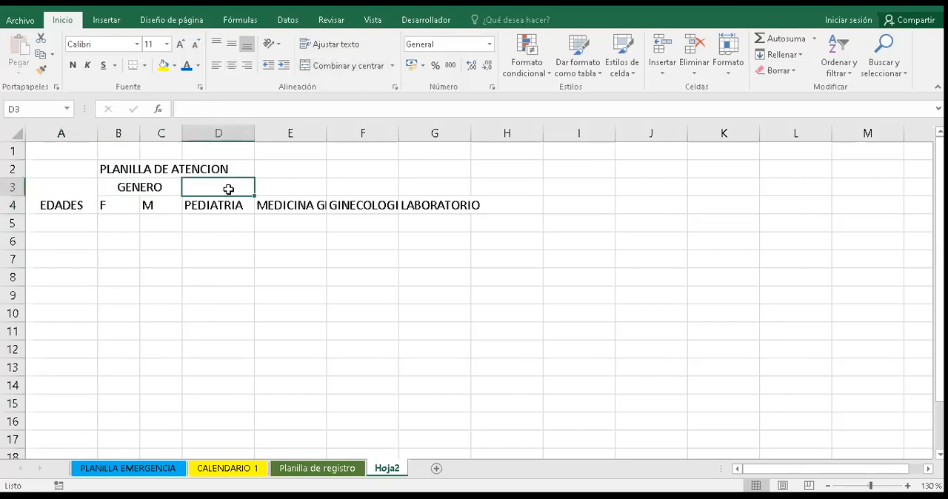
mouse_move(228, 190)
mouse_down()
mouse_move(228, 205)
mouse_move(228, 190)
mouse_up()
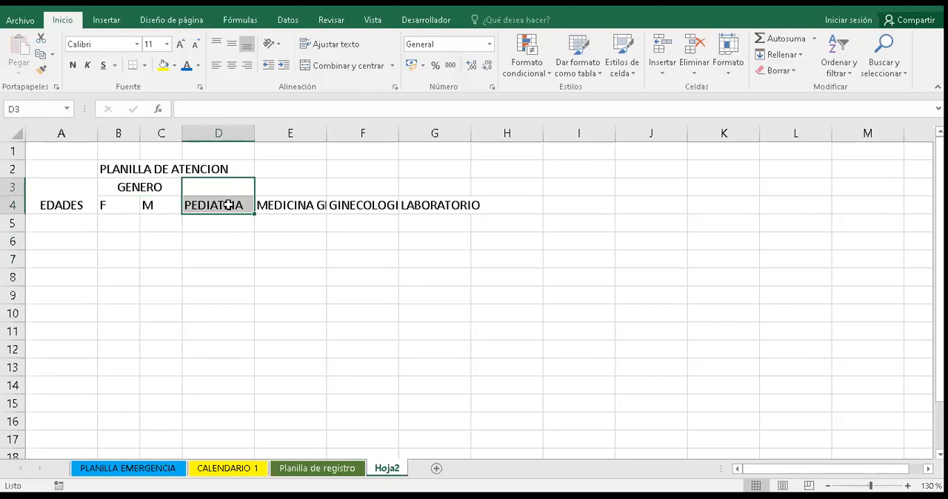
click(333, 70)
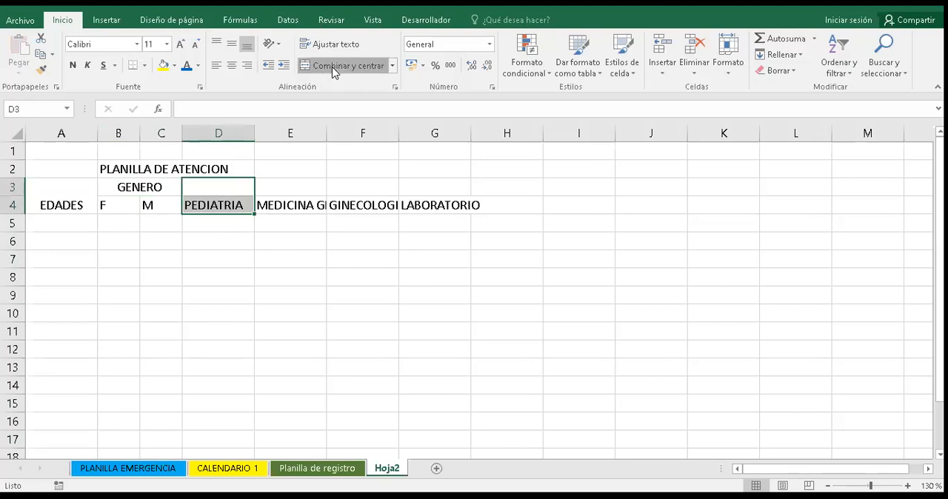
- Merge and center the MEDICINA GENERAL header over cells E3:E4 and wrap its text
click(295, 187)
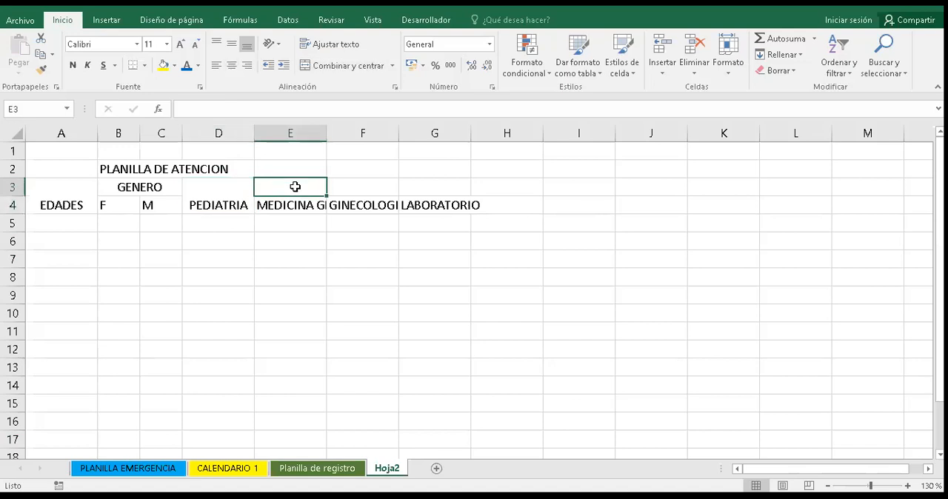
key(shift+Down)
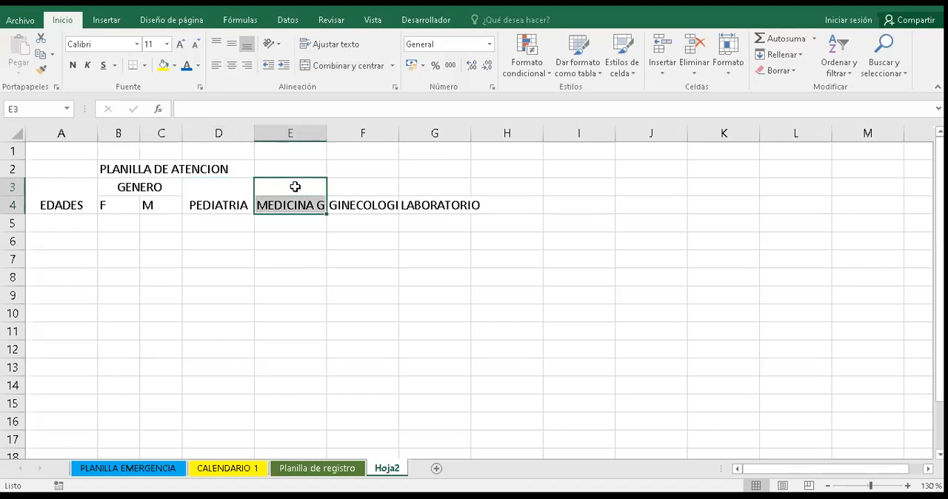
click(368, 65)
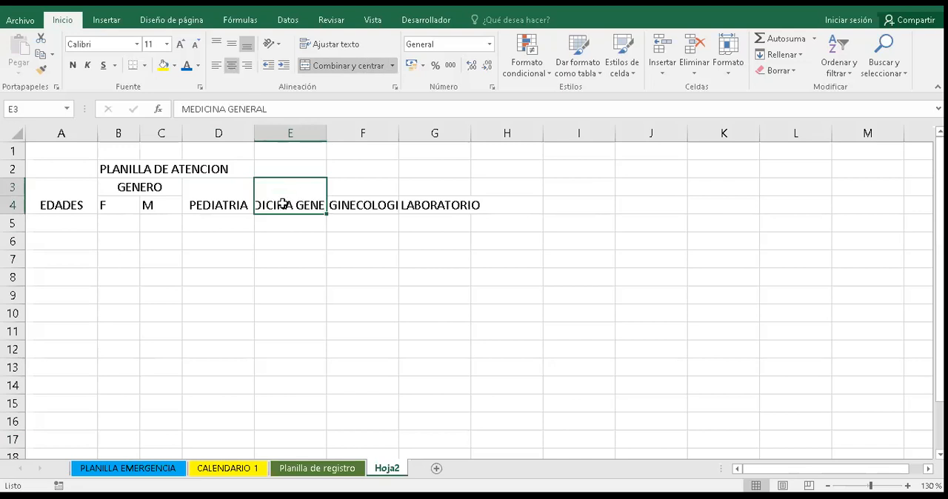
click(325, 42)
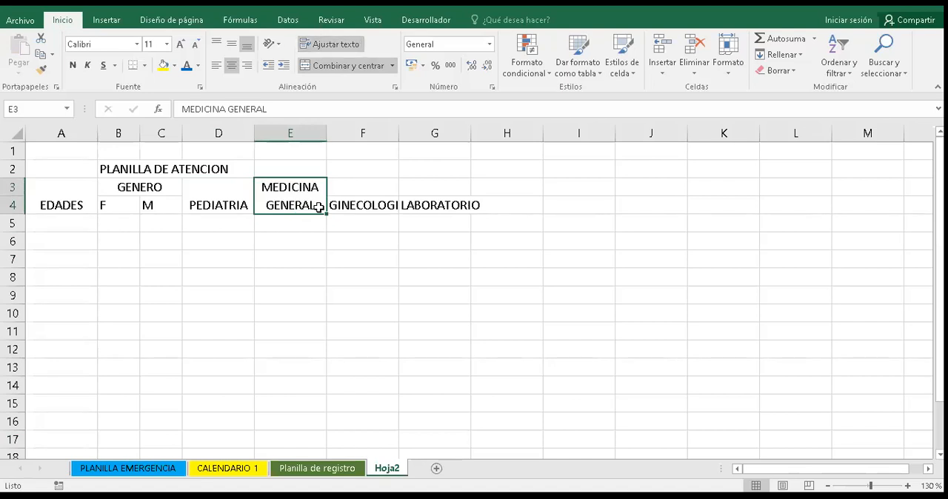
- Merge and center the GINECOLOGIA header over cells F3:F4 and widen column F to fit its text
click(359, 207)
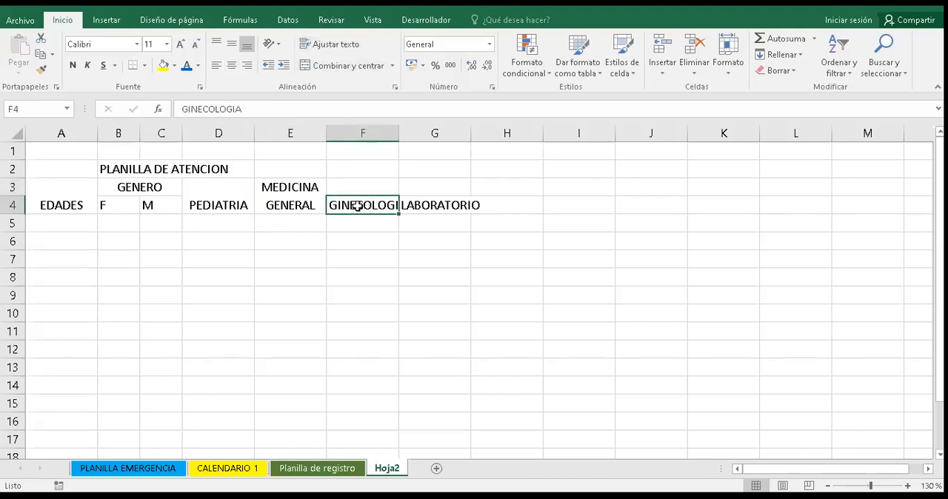
key(shift+Up)
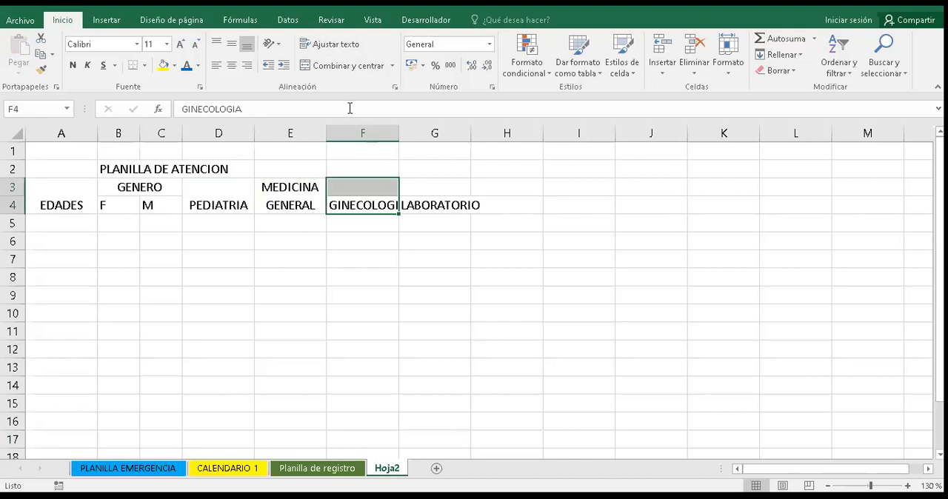
click(350, 69)
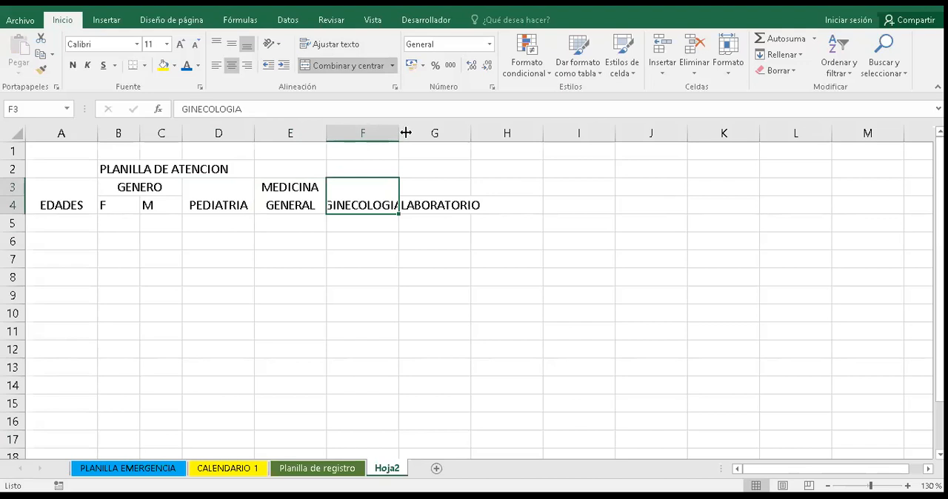
drag(406, 132, 409, 133)
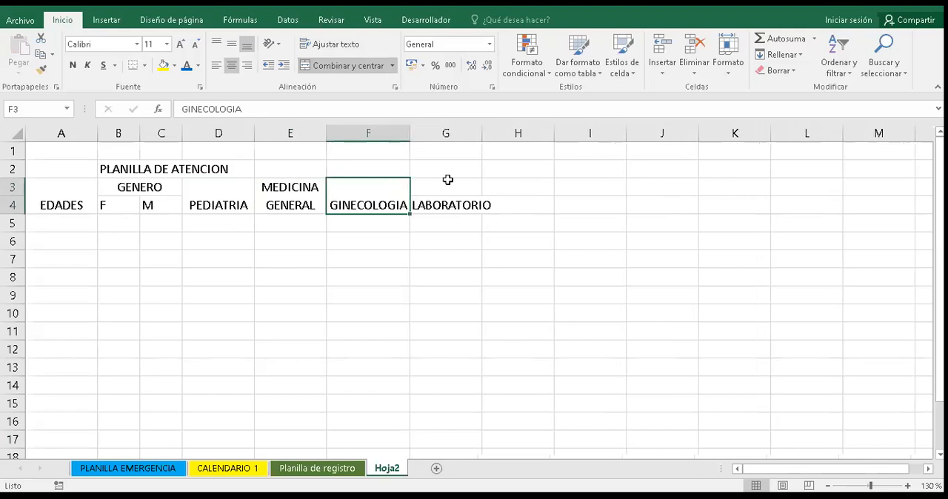
- Merge and center the LABORATORIO header over cells G3:G4 and widen column G to fit its text
click(455, 206)
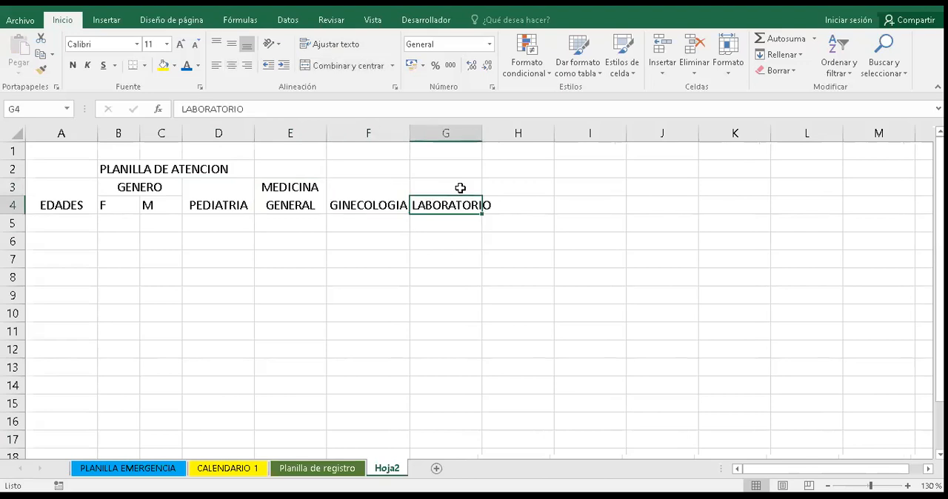
key(shift+Up)
click(353, 68)
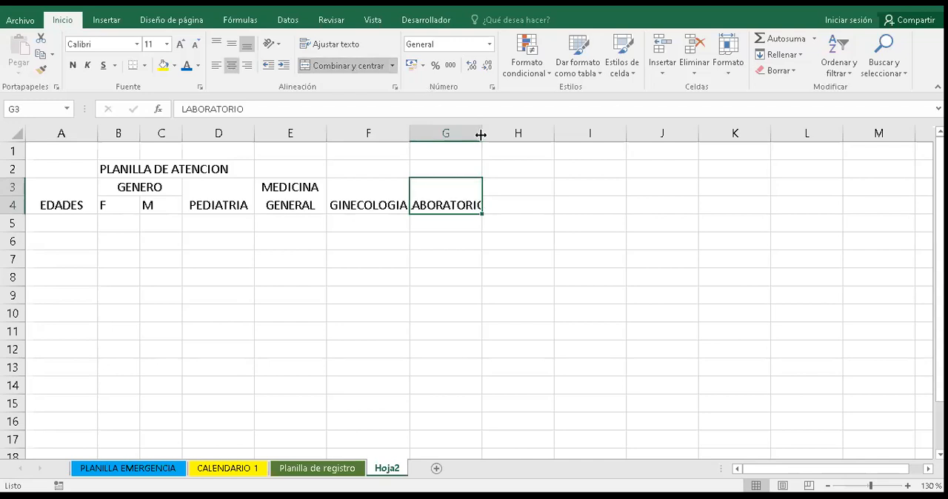
drag(489, 135, 488, 136)
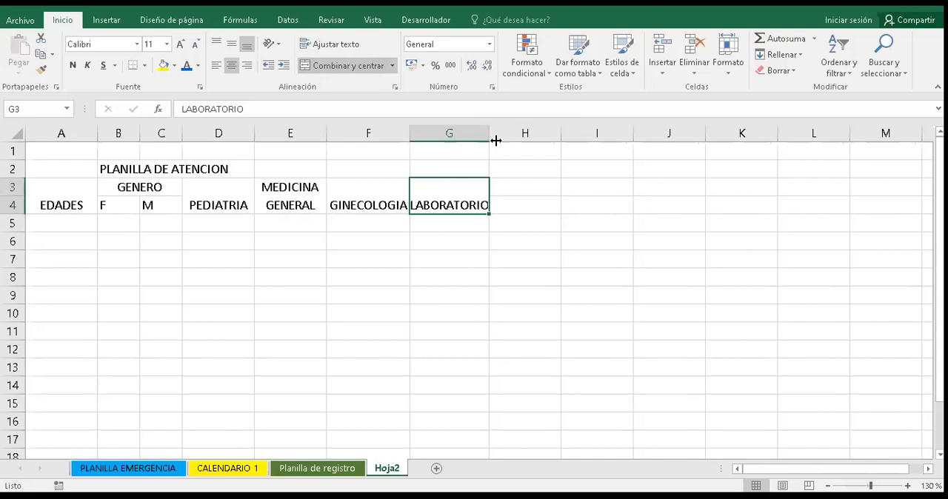
double_click(490, 140)
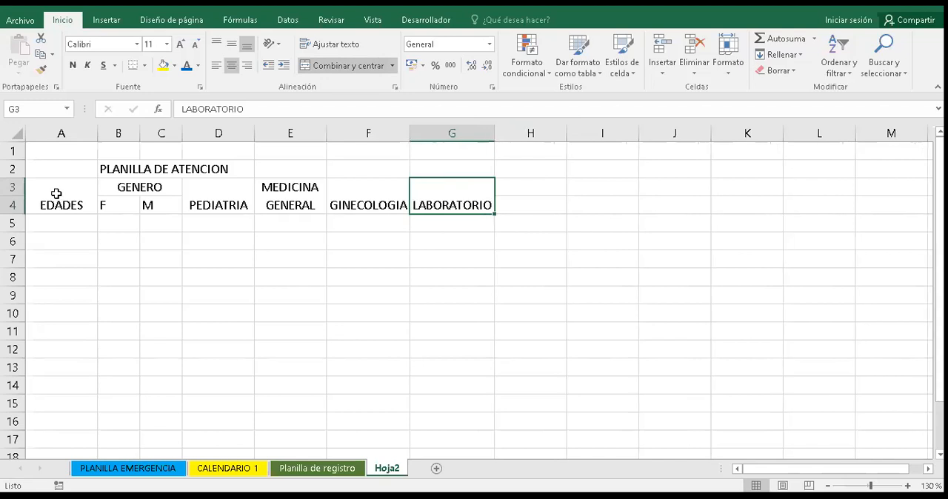
- Center the header cells A3:G4 both vertically and horizontally
click(57, 194)
key(shift+Right)
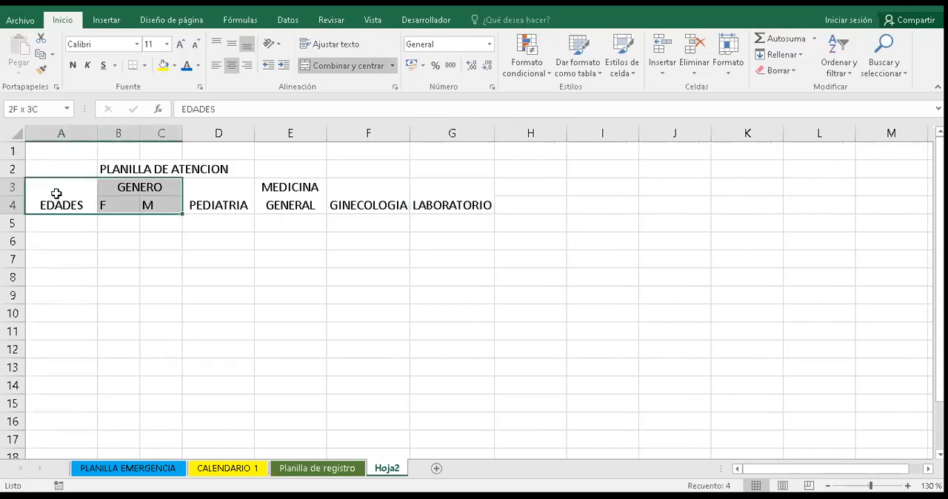
key(shift+Right)
key(shift+Right)
key(shift+Right)
key(shift+Right)
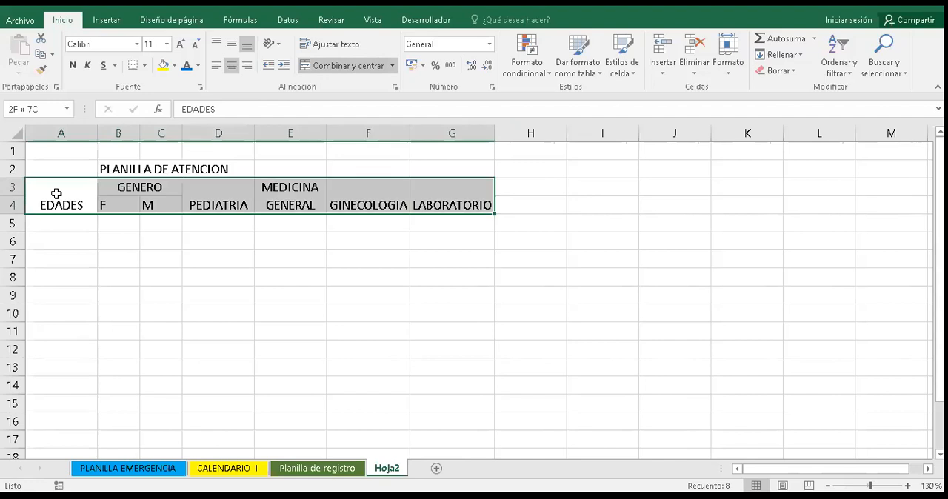
click(233, 46)
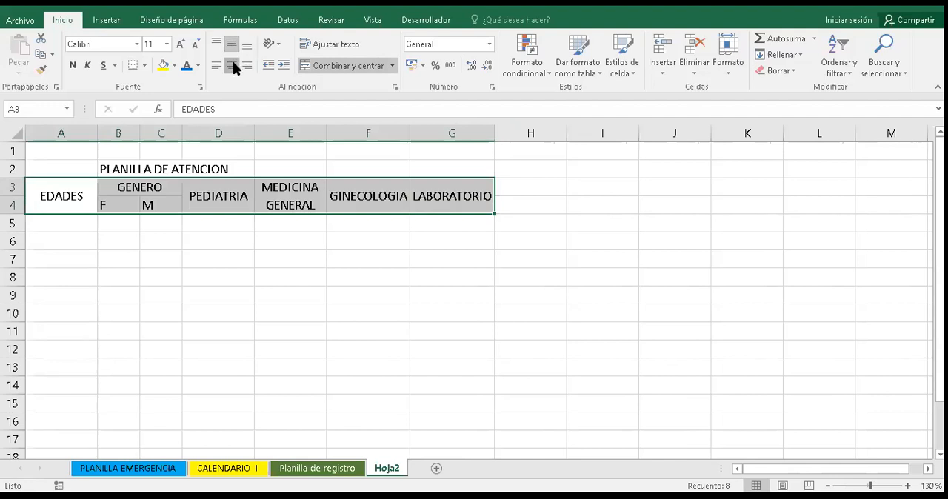
click(233, 67)
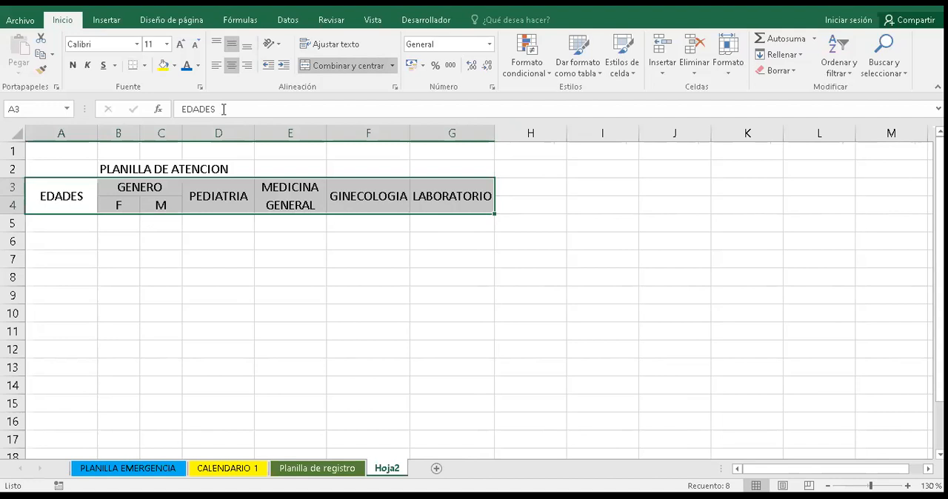
click(231, 68)
click(231, 68)
- Enter RECIEN NACIDO in cell A5 as the first age group under EDADES
click(77, 223)
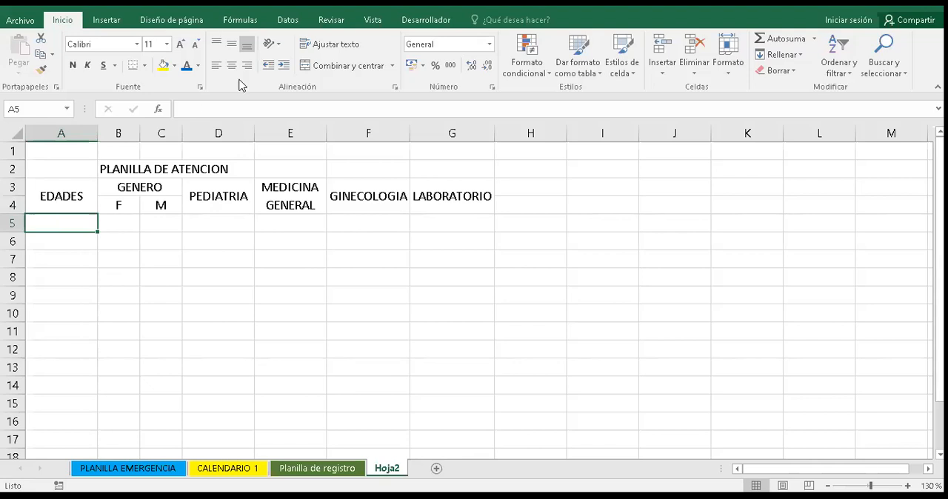
text(RECI)
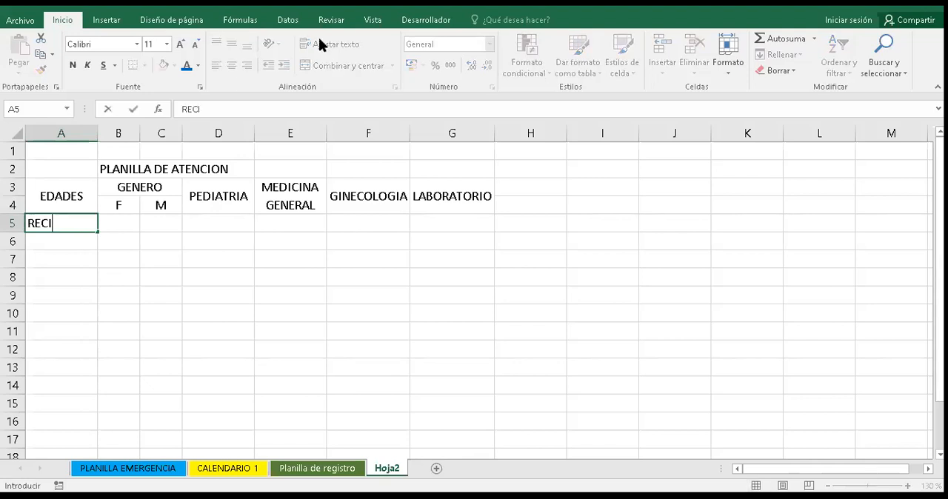
text(EN NACIDO)
key(Return)
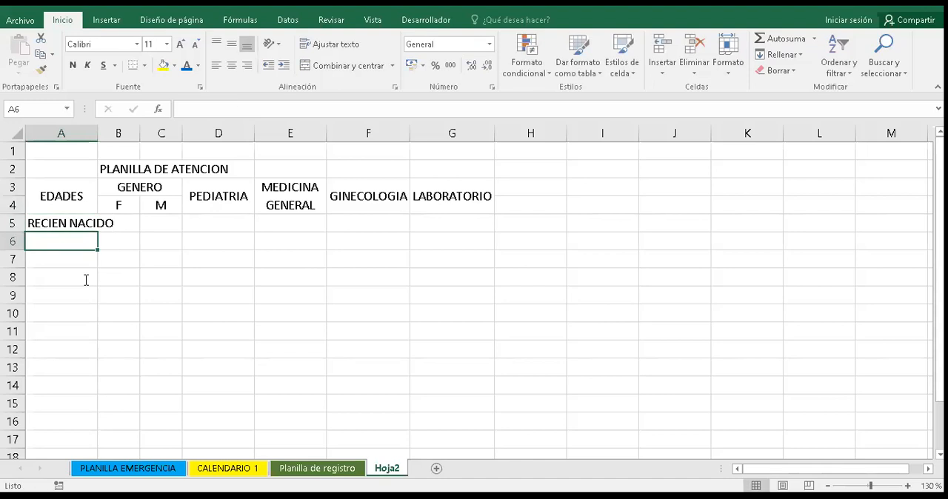
- Merge and center the RECIEN NACIDO label over cells A5:A7, with wrapped text and middle vertical alignment
key(Up)
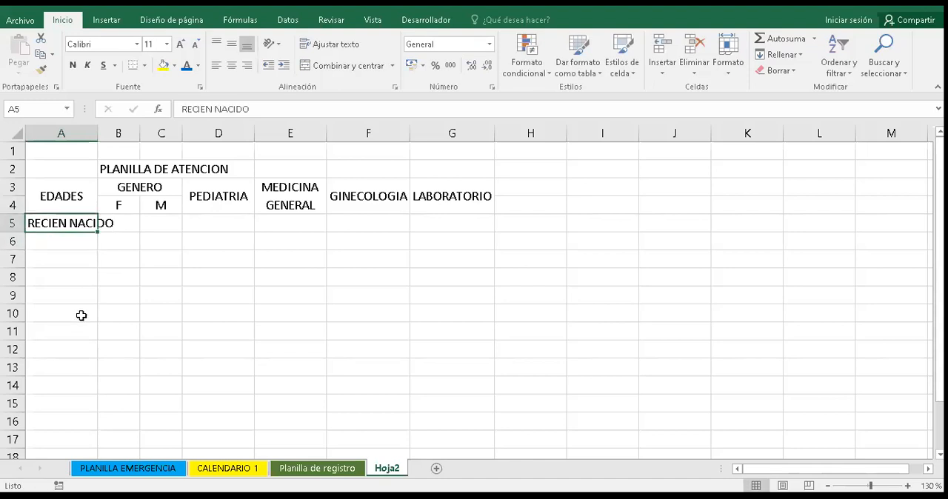
key(shift+Down)
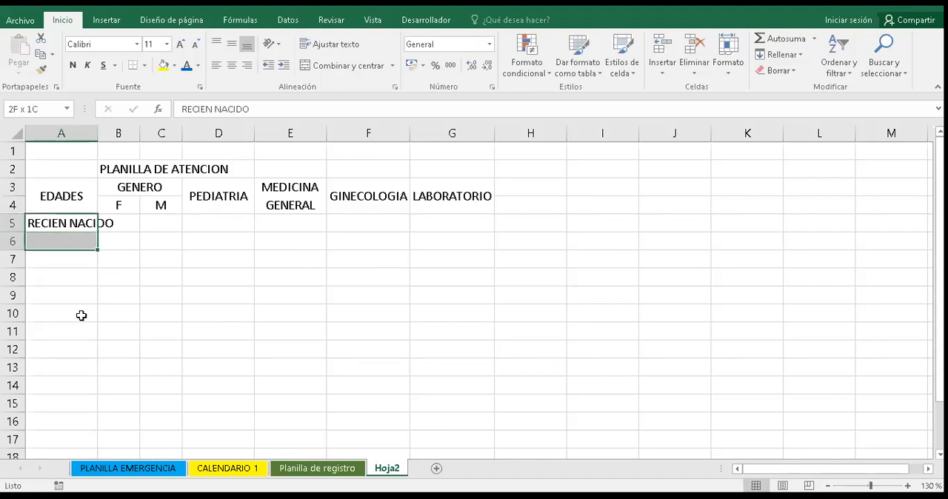
key(shift+Down)
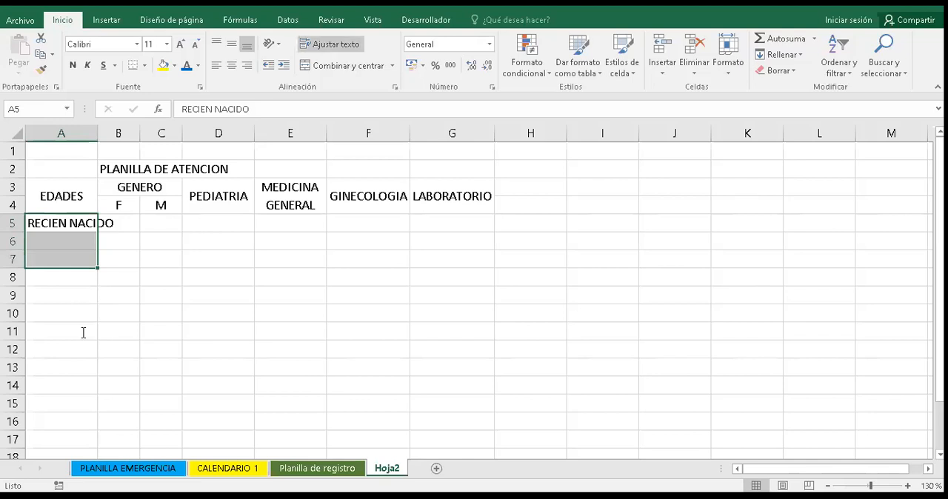
click(343, 65)
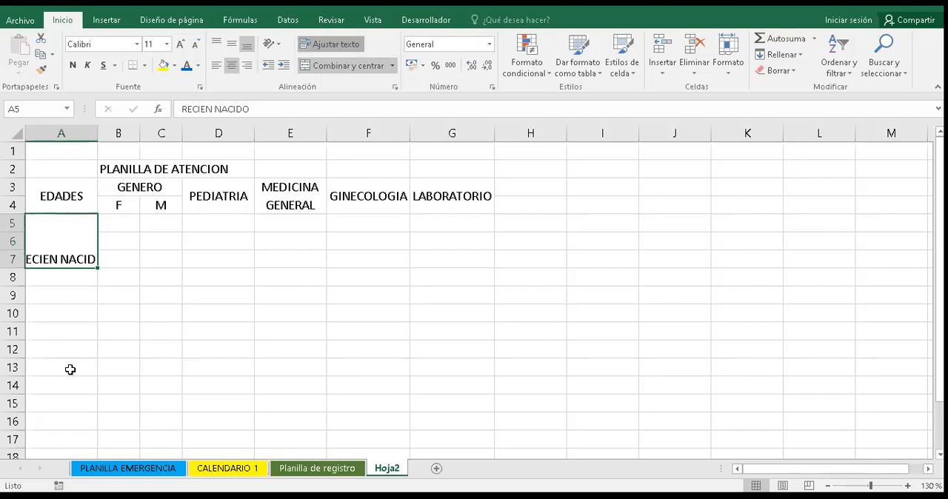
click(331, 44)
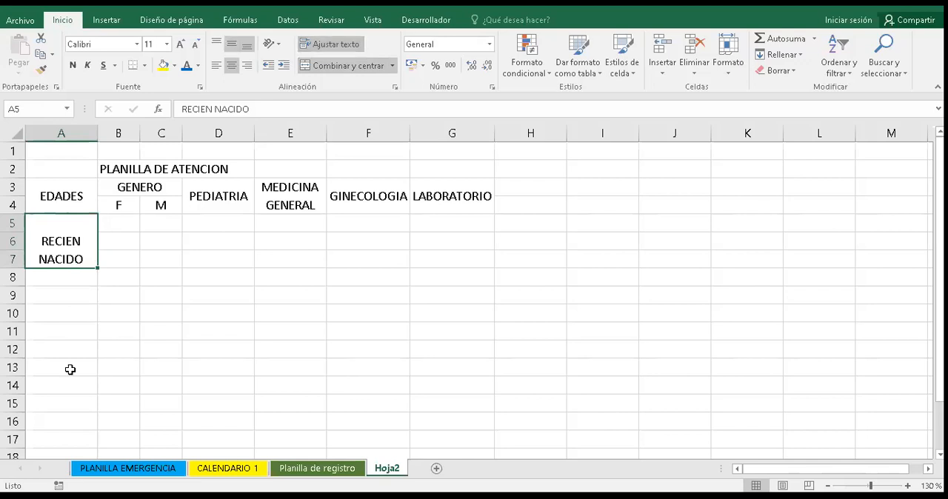
click(232, 44)
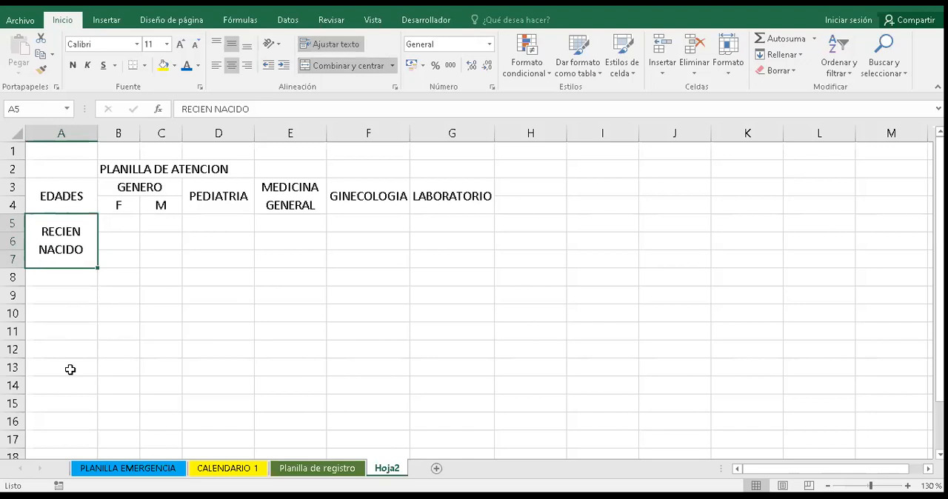
- Enter NIÑOS in cell A8, then merge and center it over cells A8:A10 with middle vertical alignment
key(Return)
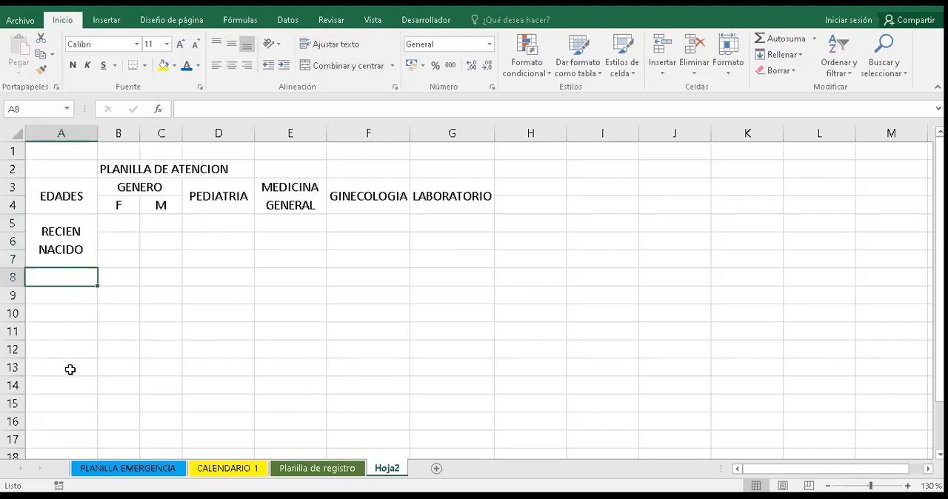
text(NIÑOS)
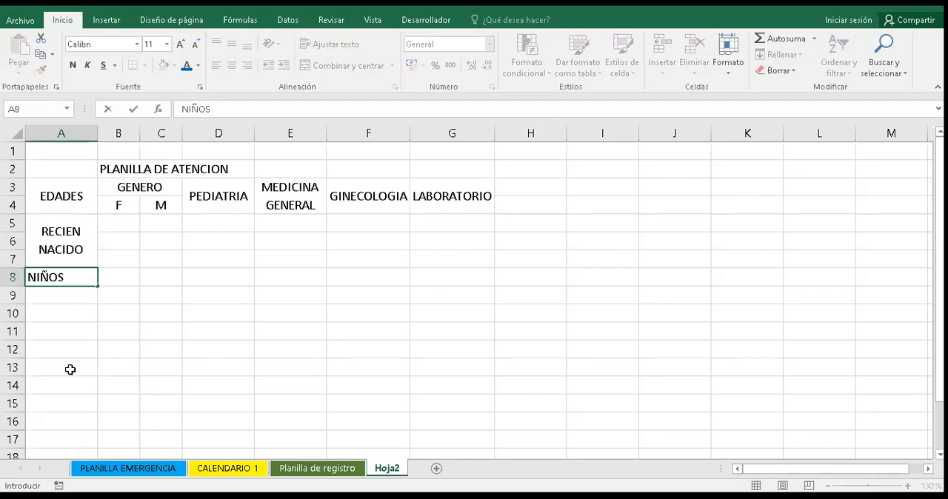
key(shift+Down)
key(shift+Down)
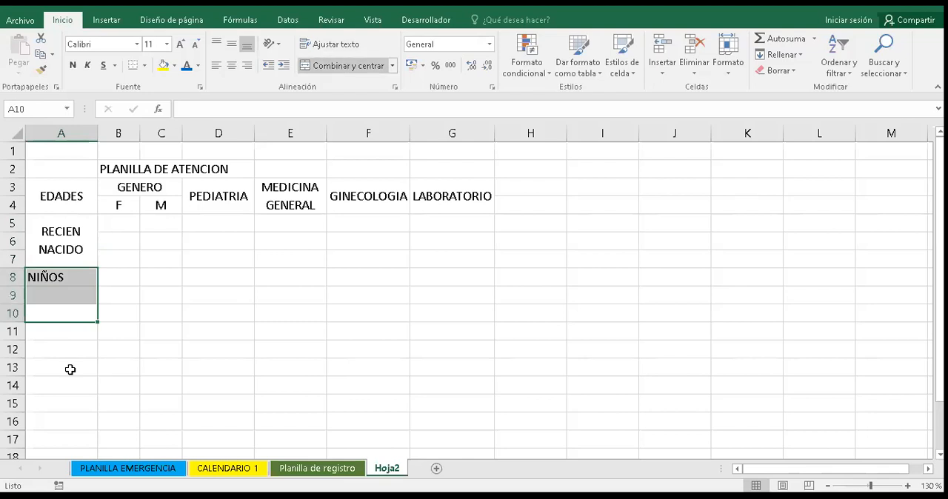
click(344, 65)
click(232, 44)
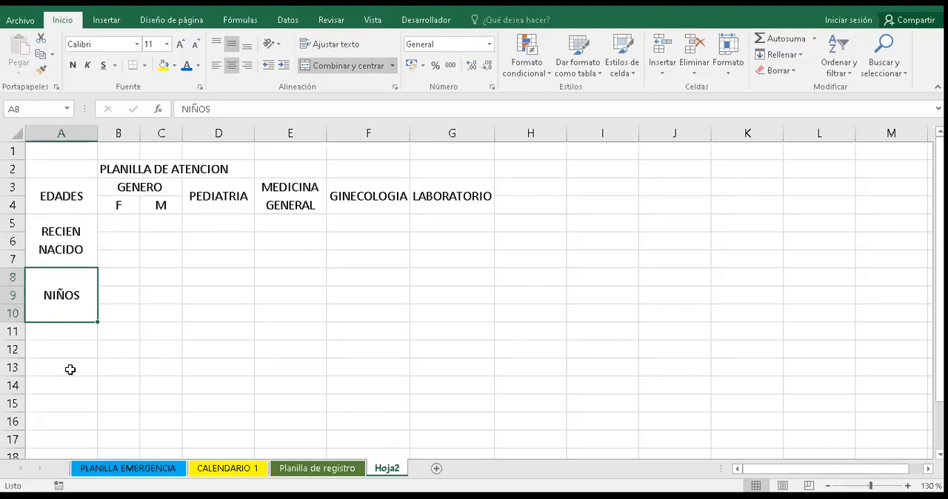
- Enter JOVENES in cell A11 and merge and center it over cells A11:A13 with middle vertical alignment
key(Return)
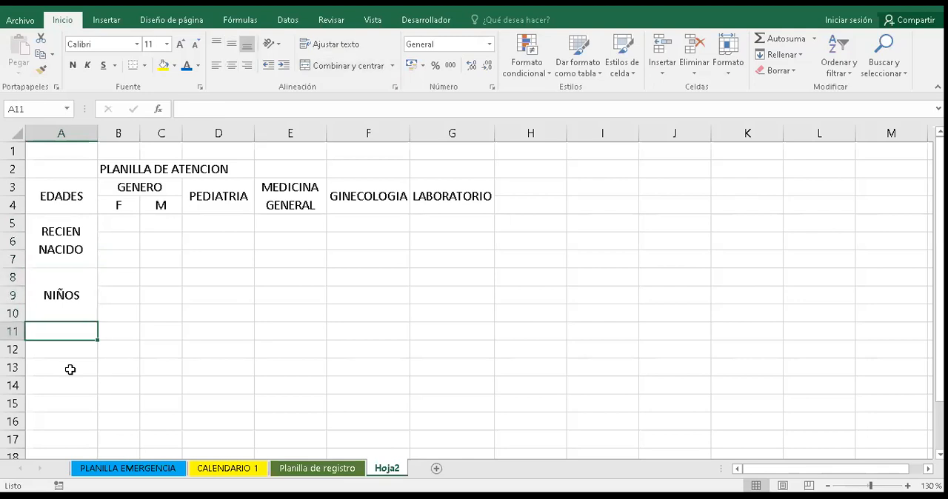
text(JOVE)
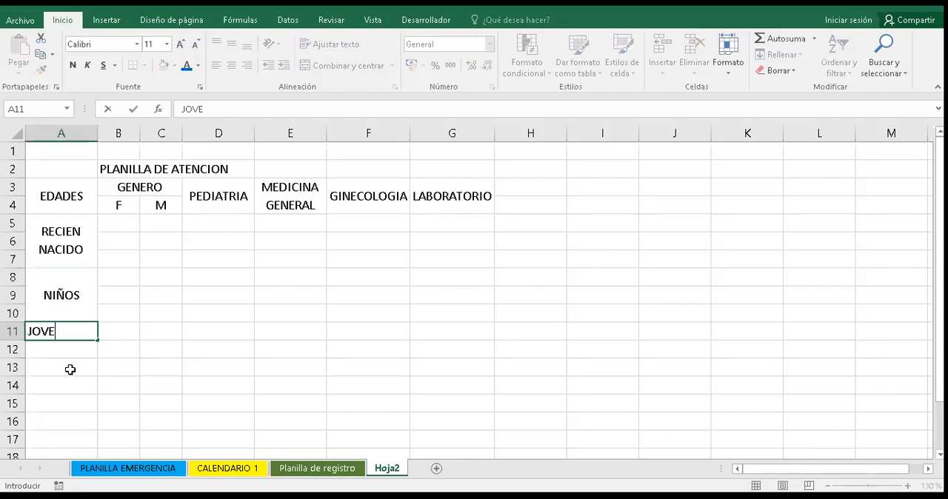
text(NES)
click(70, 369)
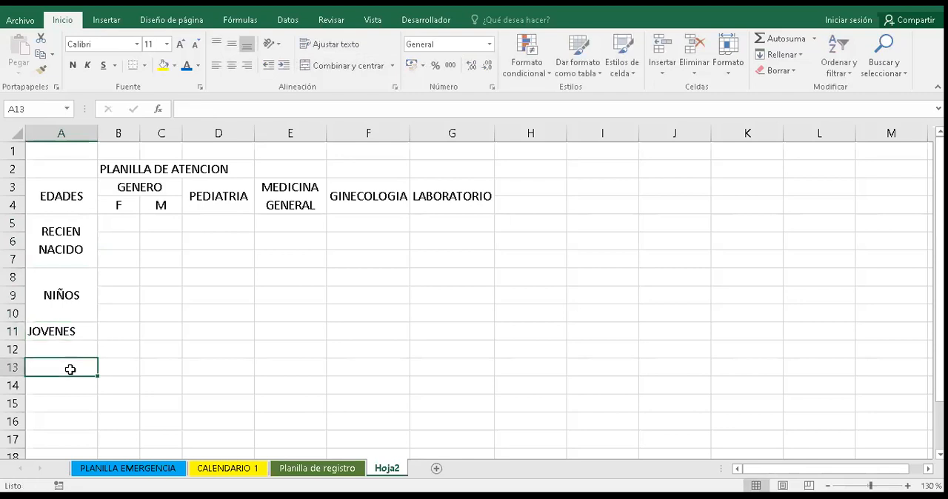
key(shift+Up)
key(shift+Up)
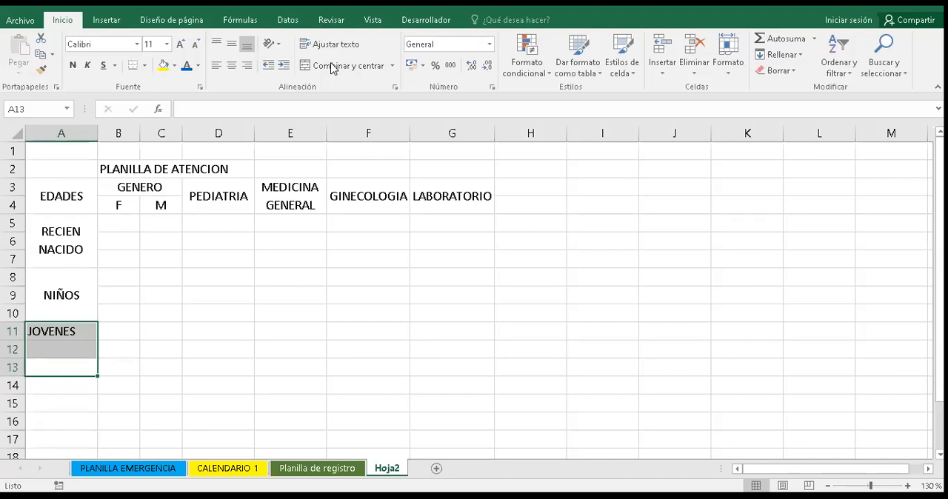
click(233, 46)
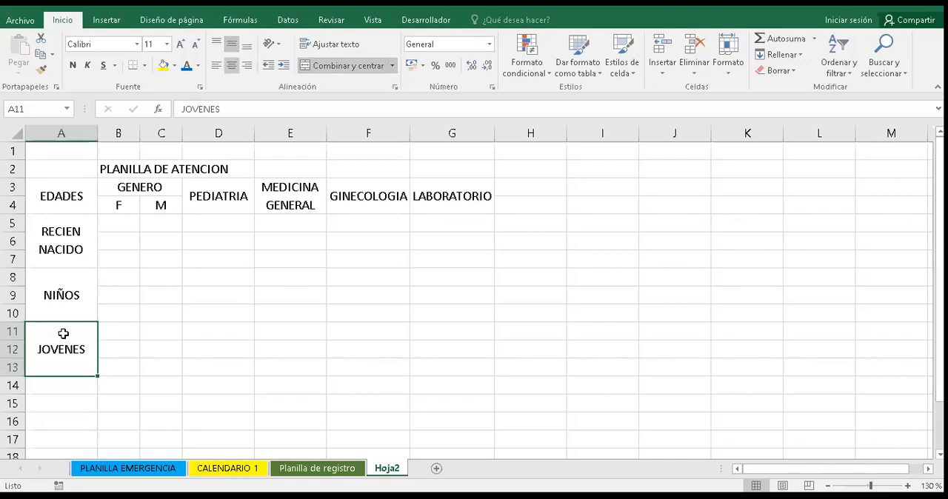
- Apply all borders to the whole table in cells A3:G13
click(78, 201)
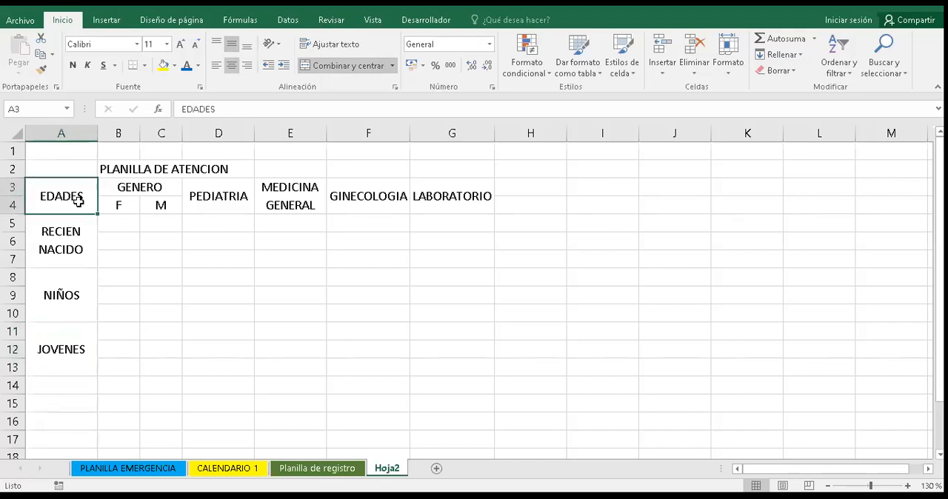
key(ctrl+shift+Right)
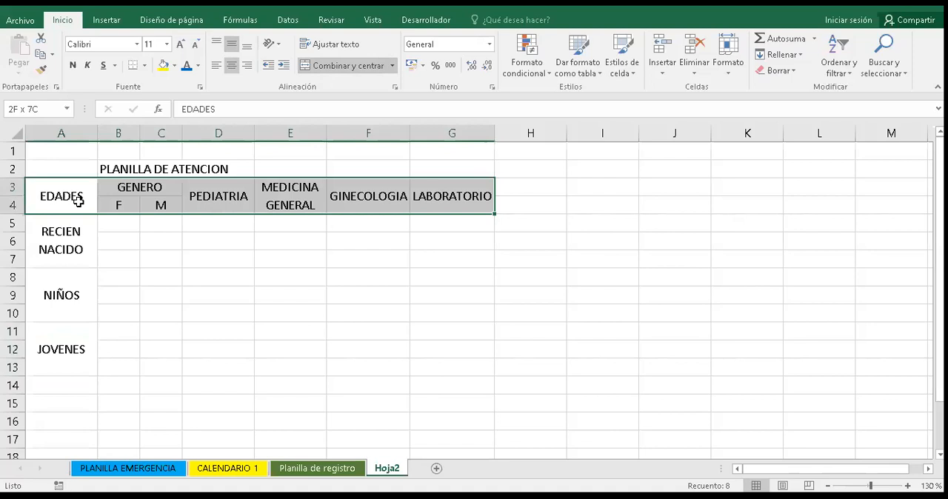
key(ctrl+shift+Down)
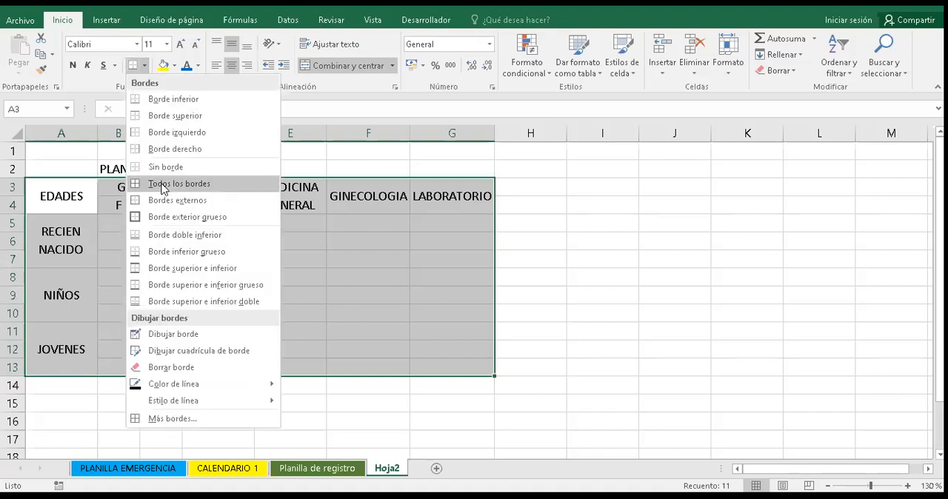
click(159, 183)
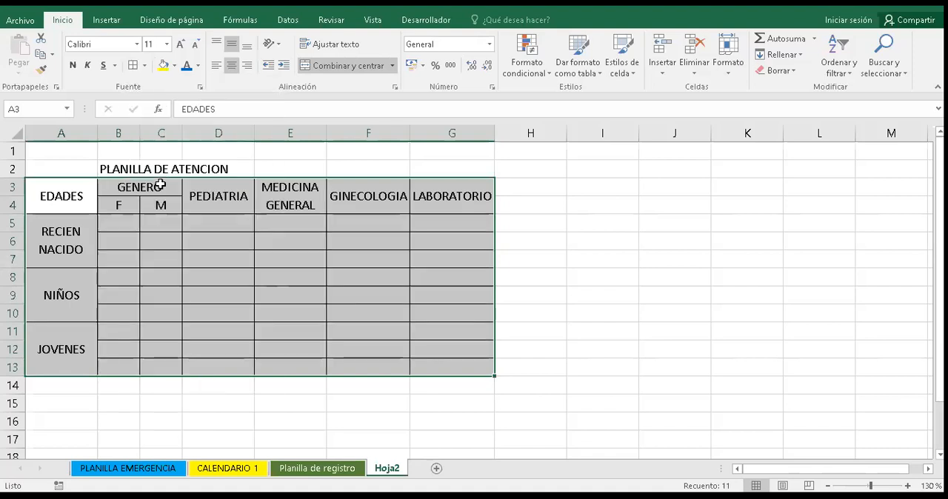
click(584, 266)
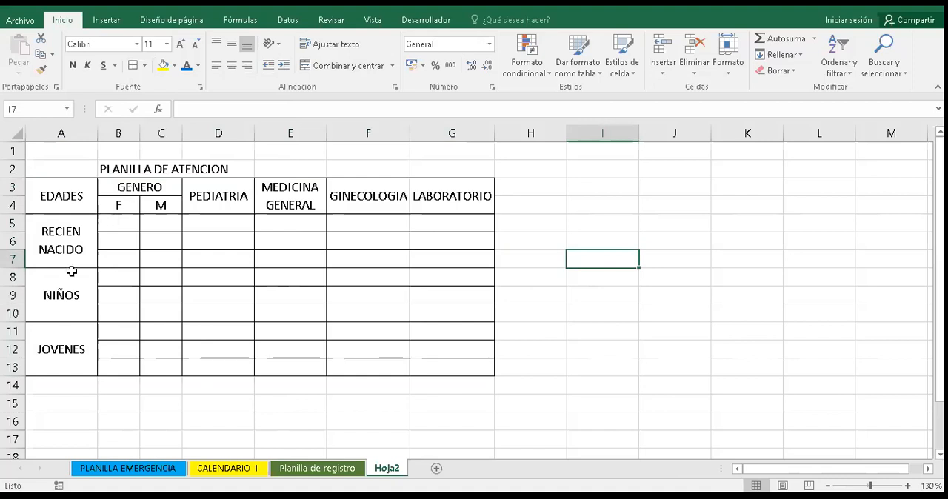
- Merge and center cells C6:C7 in the RECIEN NACIDO rows and cells B11:B12 in the JOVENES rows
click(161, 243)
key(shift+Down)
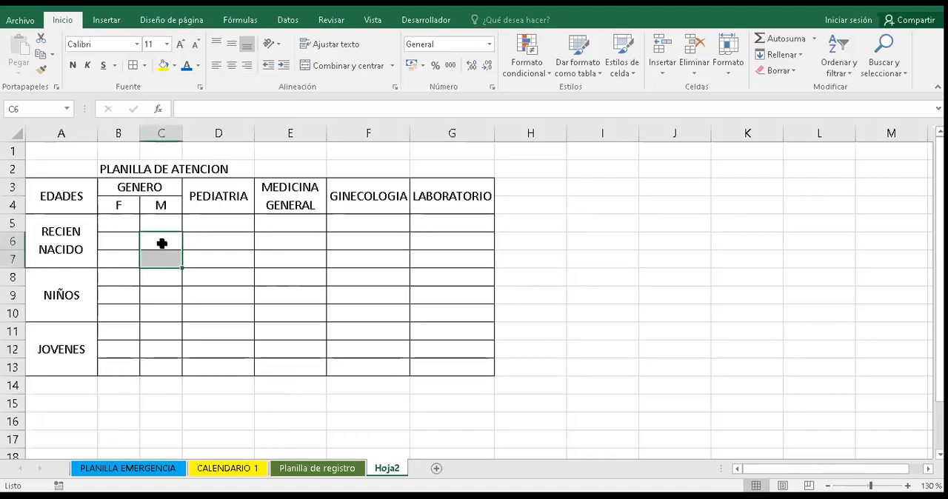
click(330, 67)
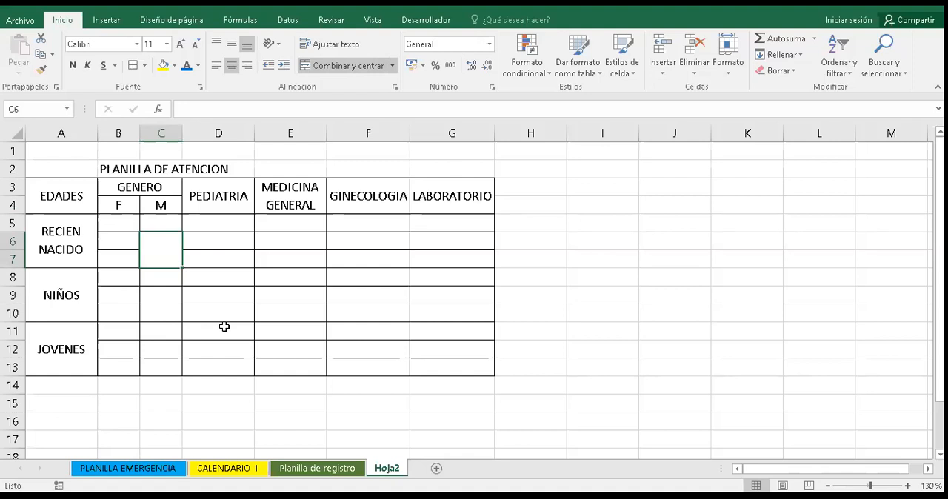
click(124, 330)
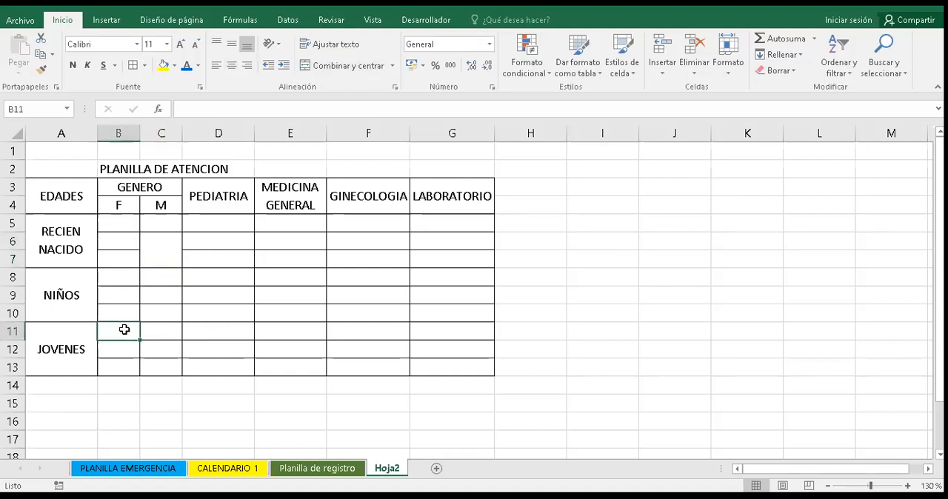
key(shift+Down)
key(shift+Down)
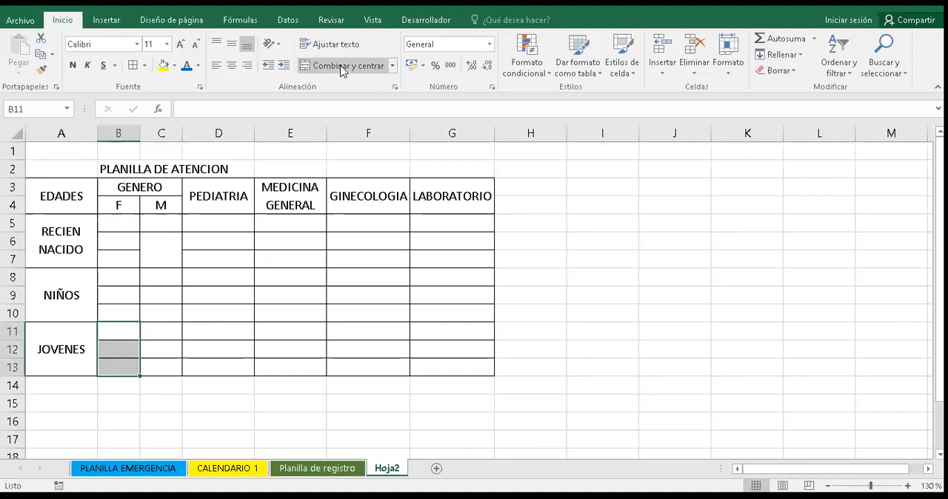
key(shift+Up)
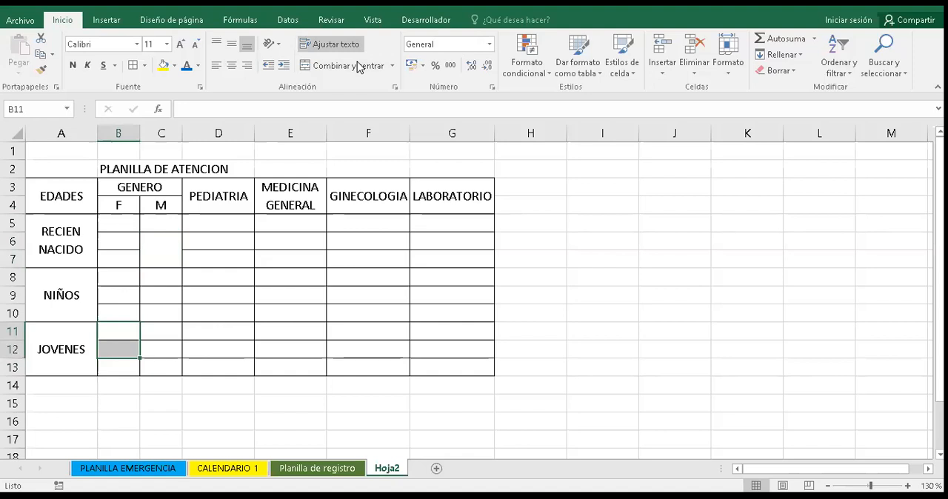
click(358, 66)
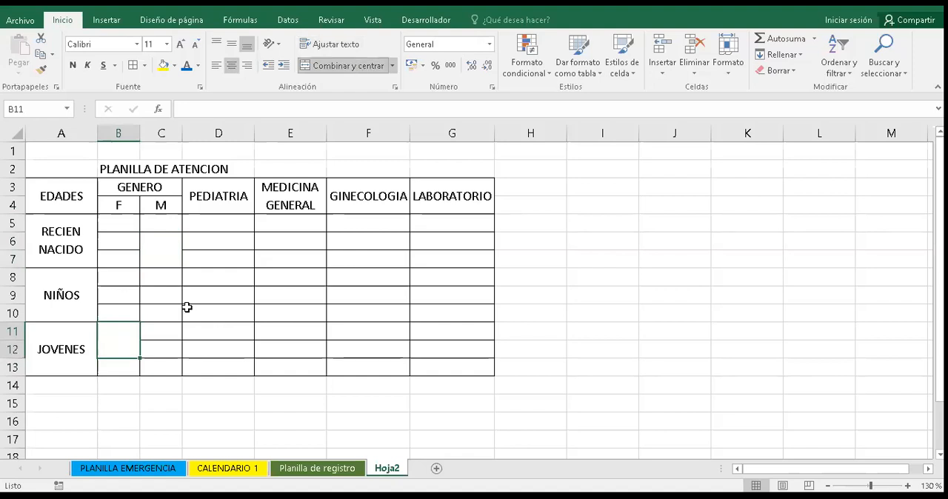
click(156, 344)
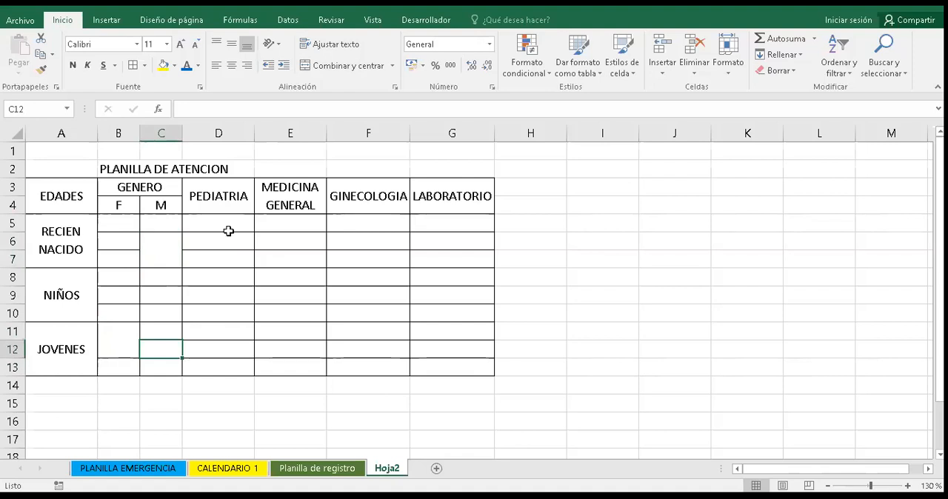
- Rename the Hoja2 sheet as PLANILLA DE ATENCION
double_click(399, 466)
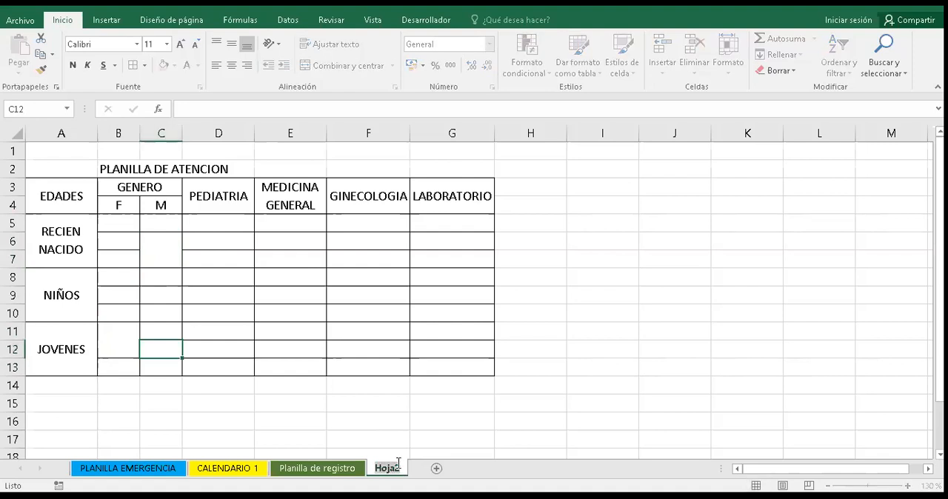
text(PLANILLA DE A)
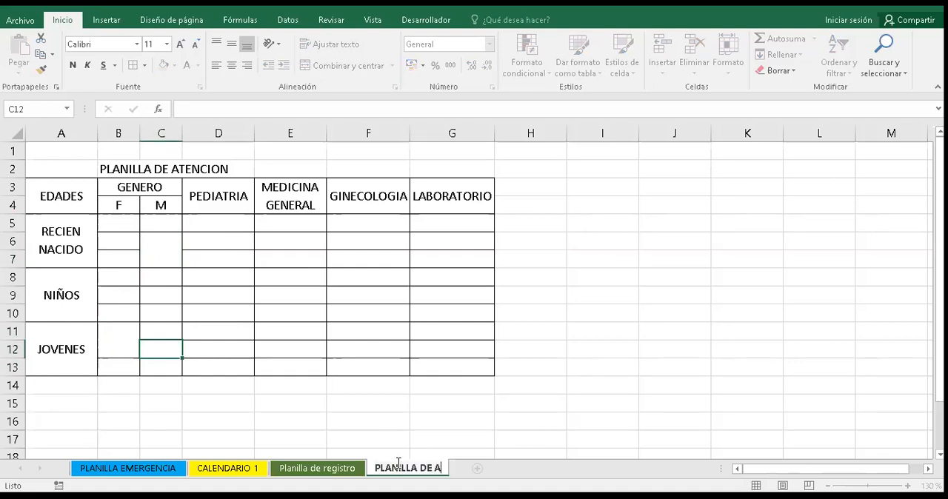
text(TENCION)
key(Return)
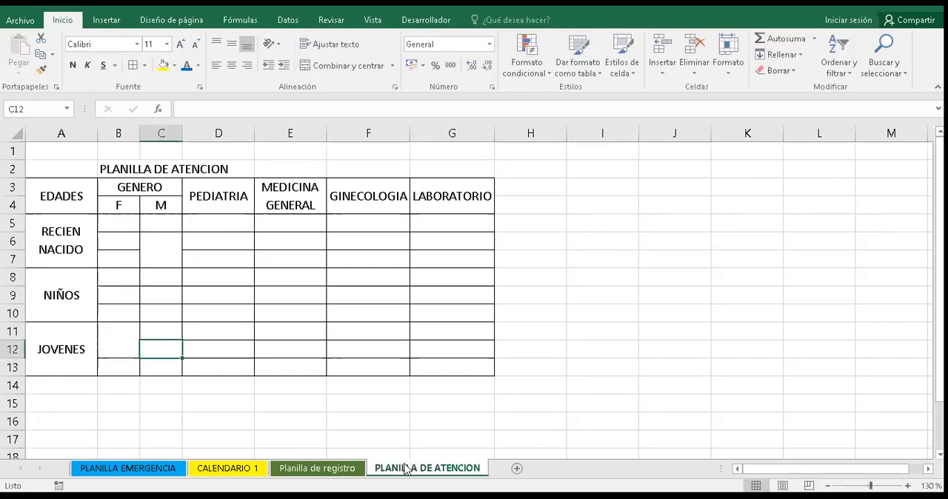
- Color the tab of the PLANILLA DE ATENCION sheet standard red
right_click(406, 468)
mouse_move(519, 400)
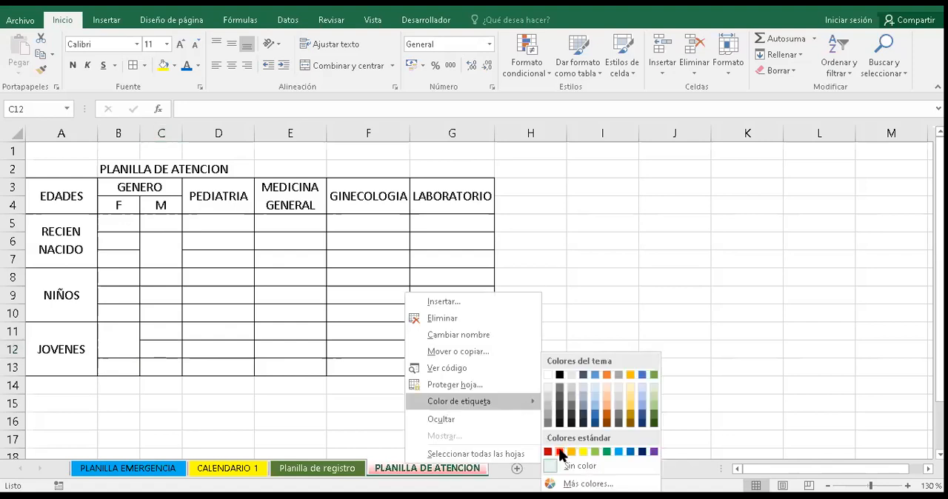
click(335, 121)
click(530, 277)
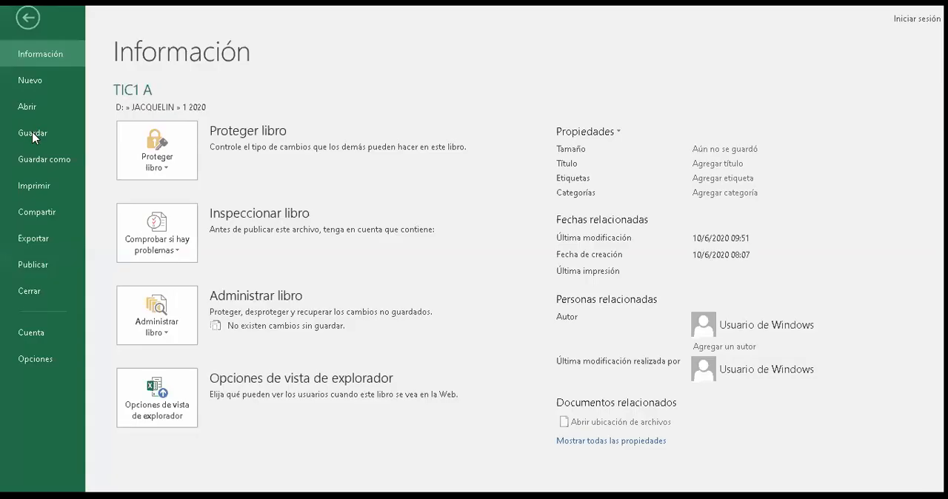
click(33, 134)
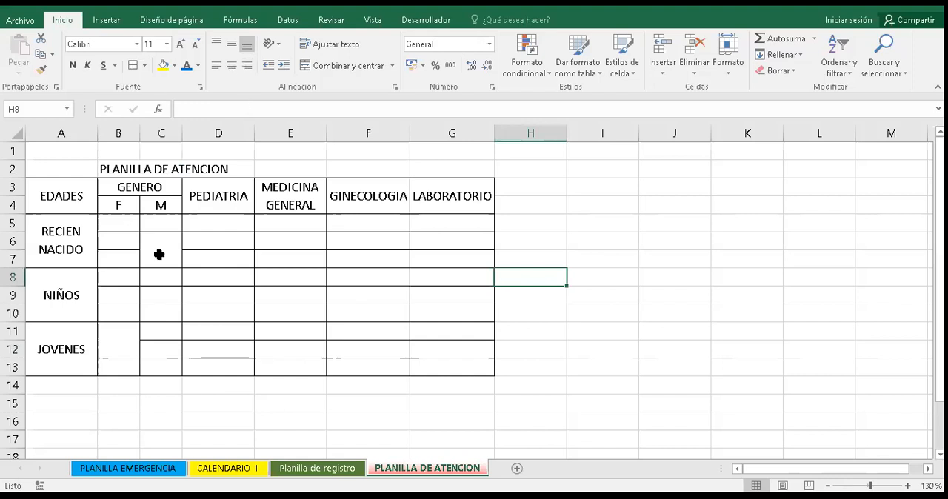
- Review the Planilla de registro, CALENDARIO 1 and PLANILLA EMERGENCIA sheets, including the first patient's COSTO A CANCELAR cell
click(304, 472)
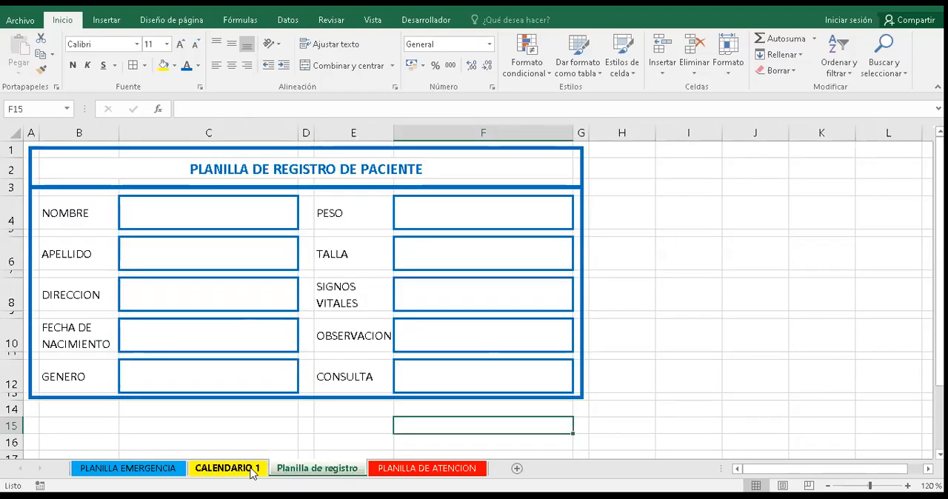
click(253, 471)
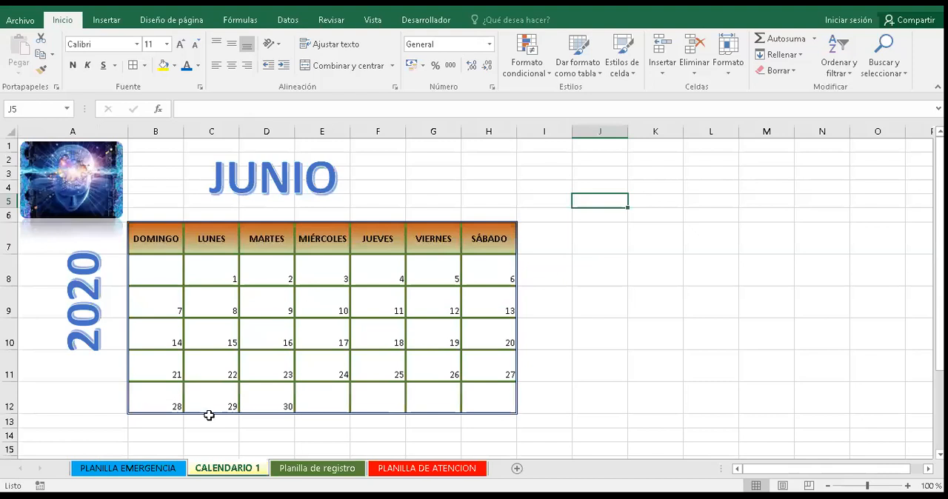
click(168, 469)
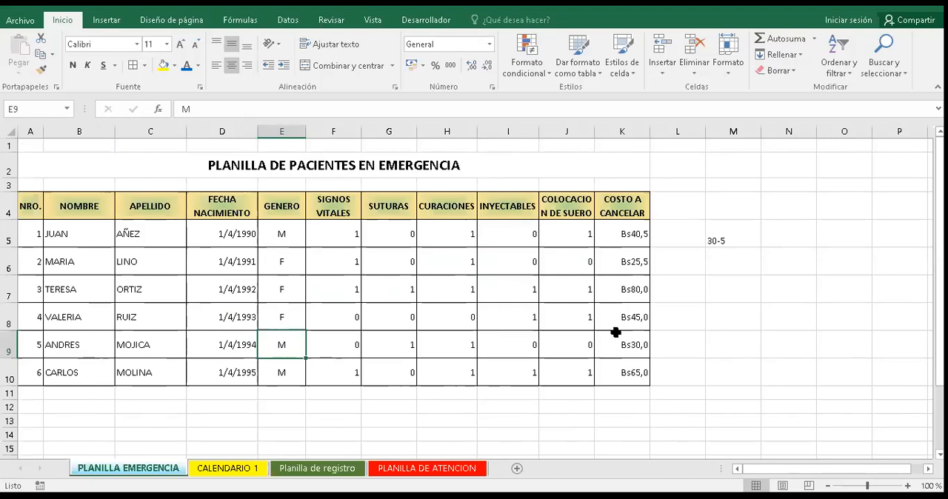
click(634, 233)
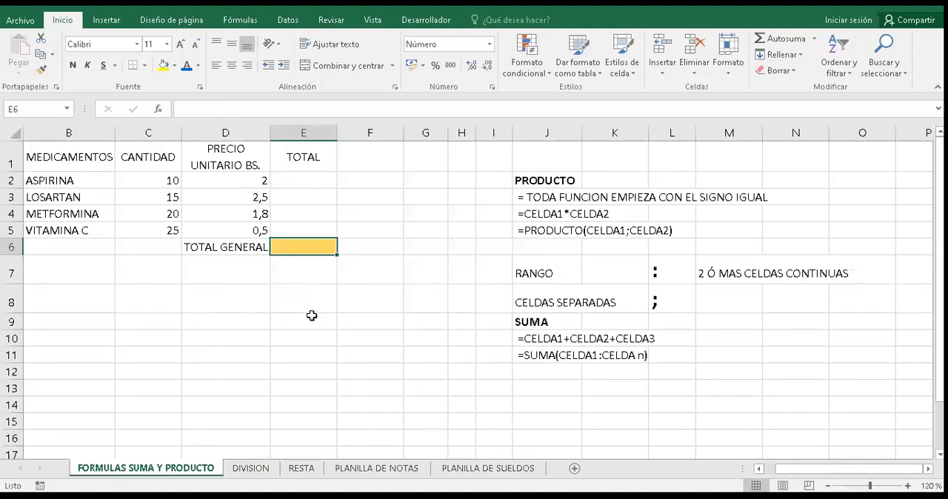
- Narrow the empty columns G and I between the medicines table and the formula notes on the FORMULAS SUMA Y PRODUCTO sheet
click(328, 177)
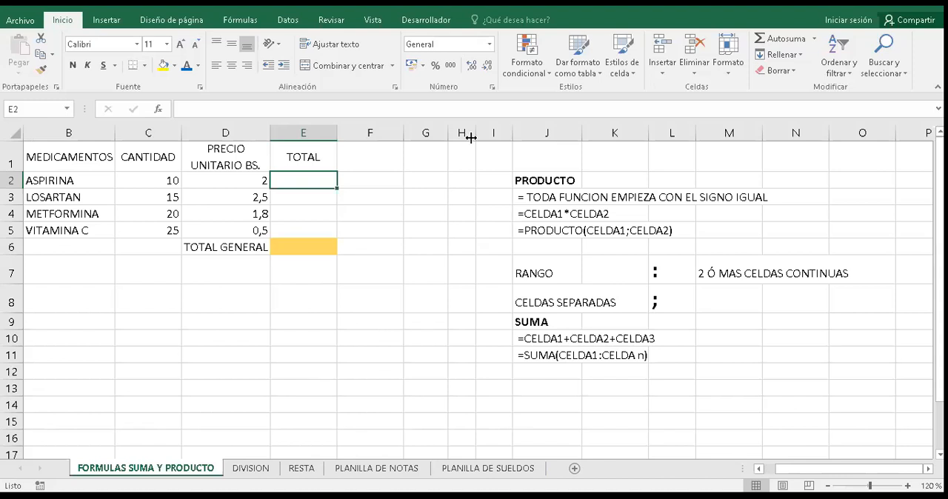
drag(447, 132, 432, 133)
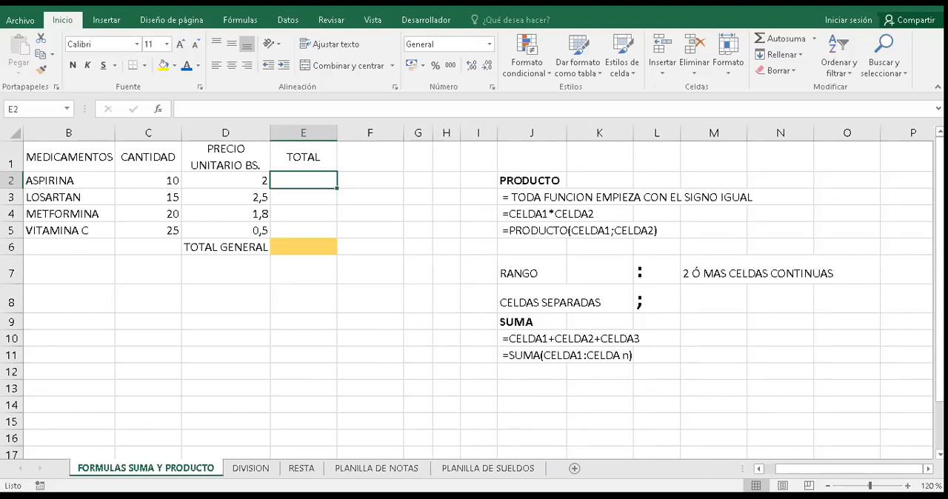
click(907, 486)
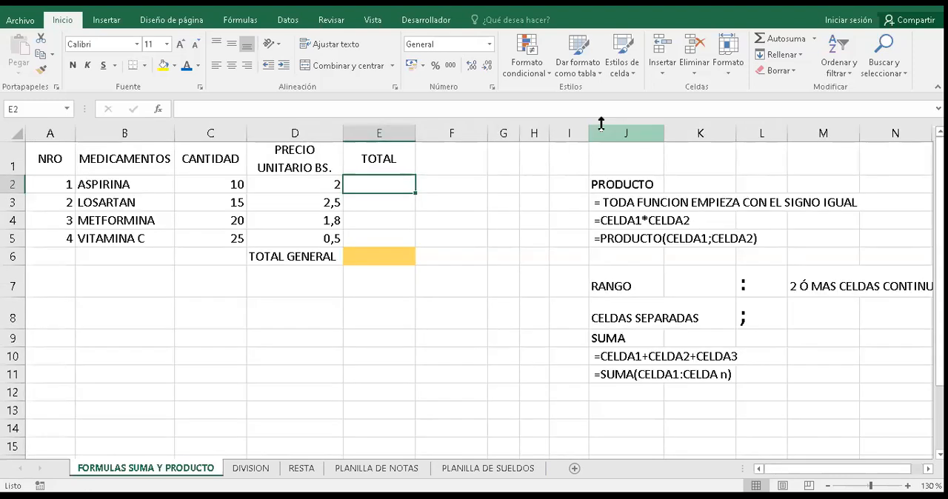
drag(587, 133, 575, 133)
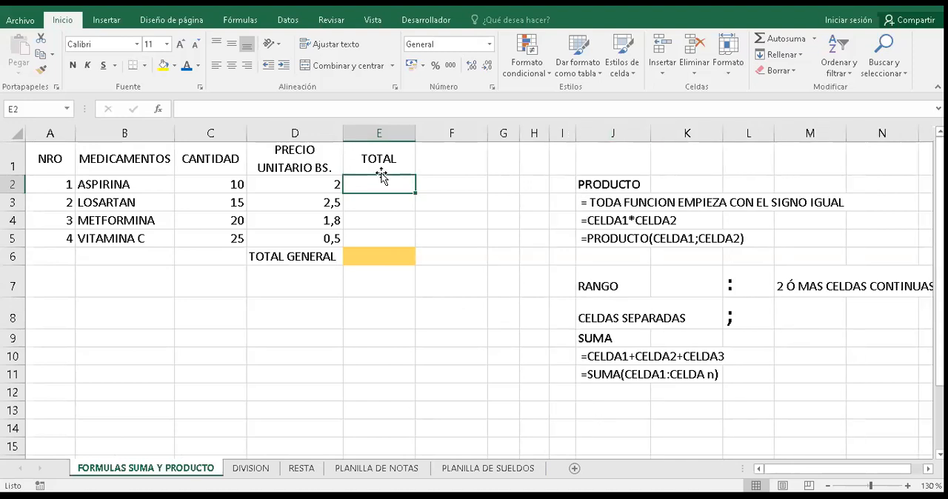
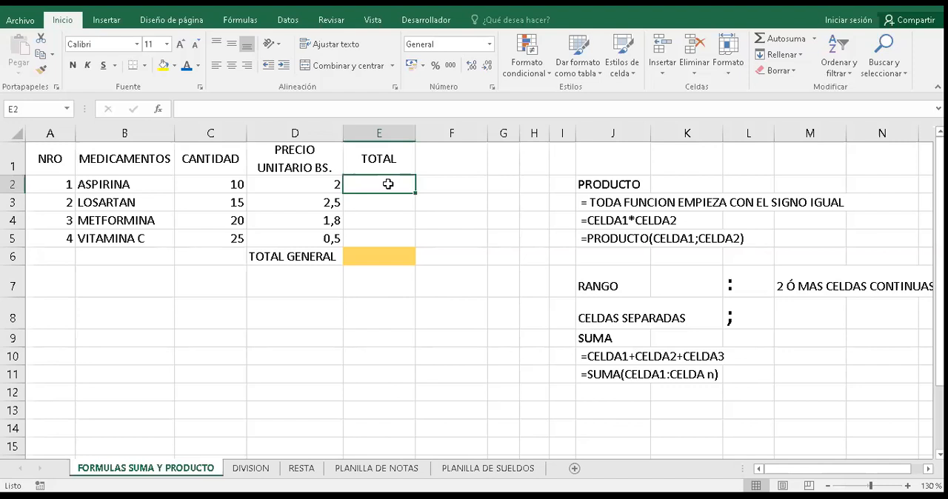
- Enter the formula =C2*D2 in E2 to multiply the ASPIRINA quantity by its unit price
text(=)
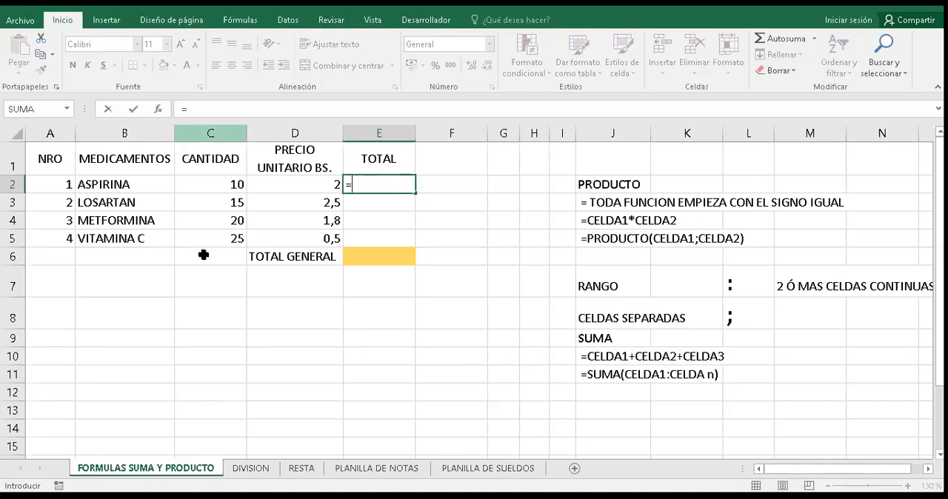
click(220, 184)
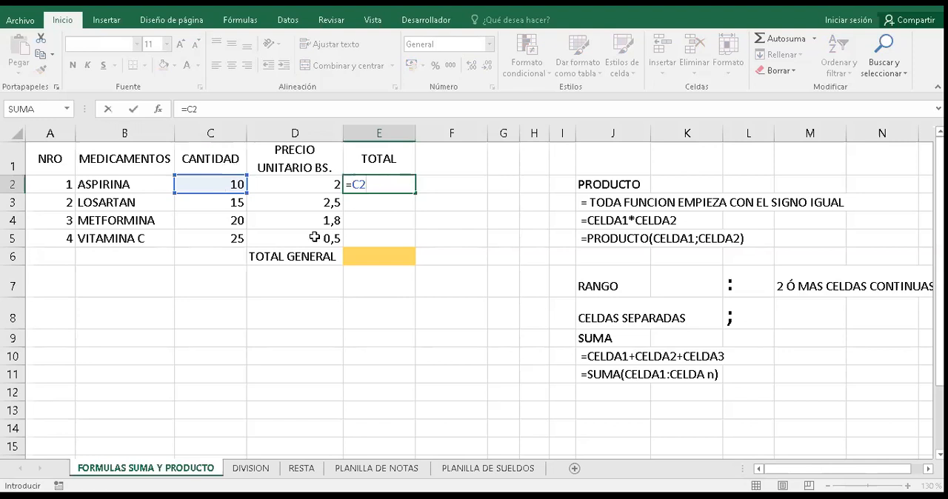
text(*)
key(Up)
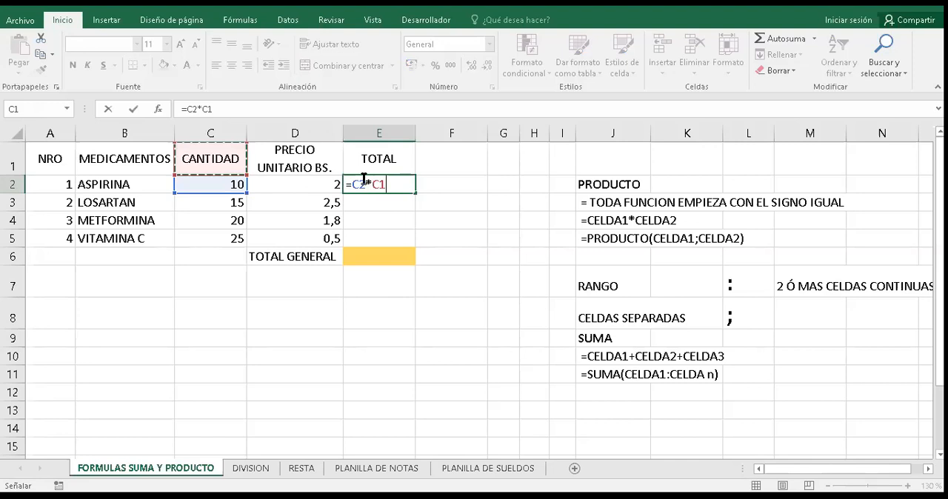
key(BackSpace)
key(BackSpace)
text(D2)
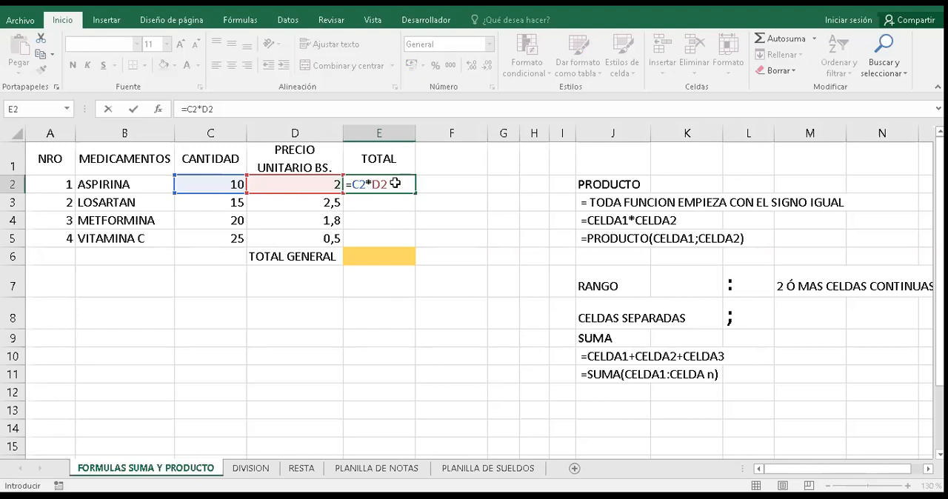
key(Return)
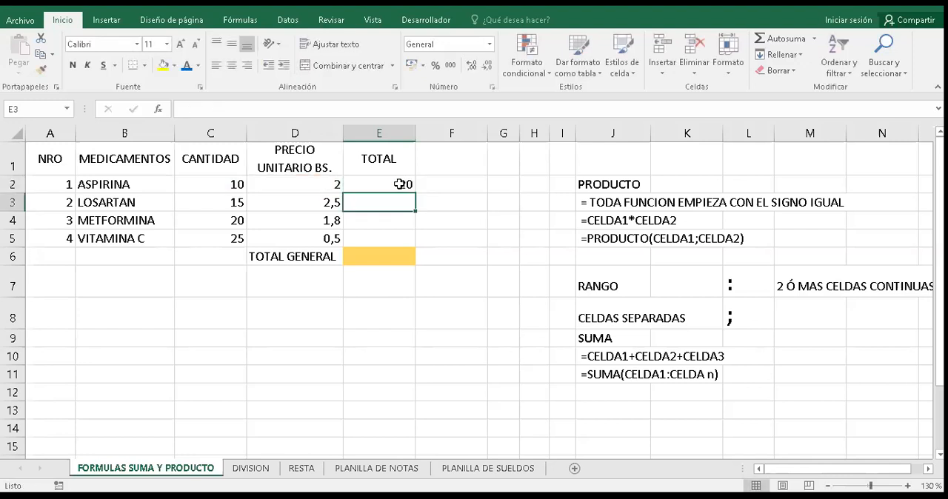
- Fill the E2 multiplication formula down to E5 and check the copied formulas in E3 and E4
click(399, 185)
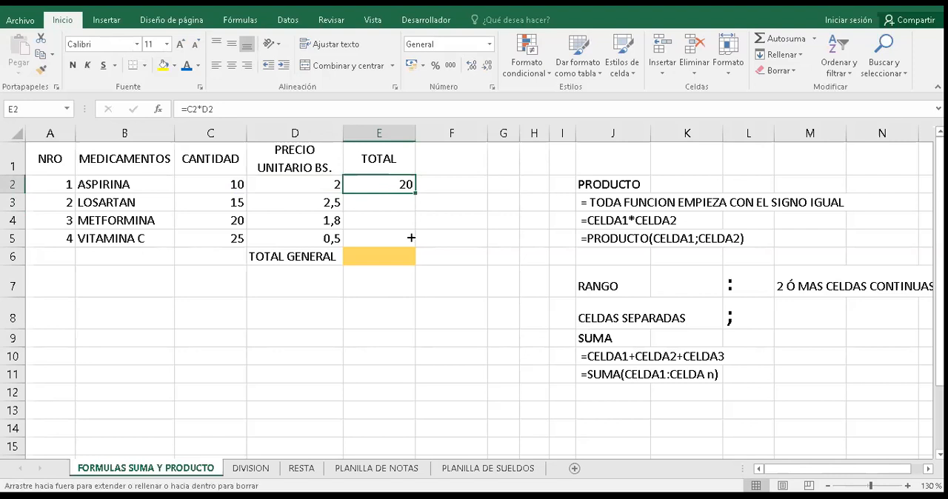
drag(410, 203, 412, 202)
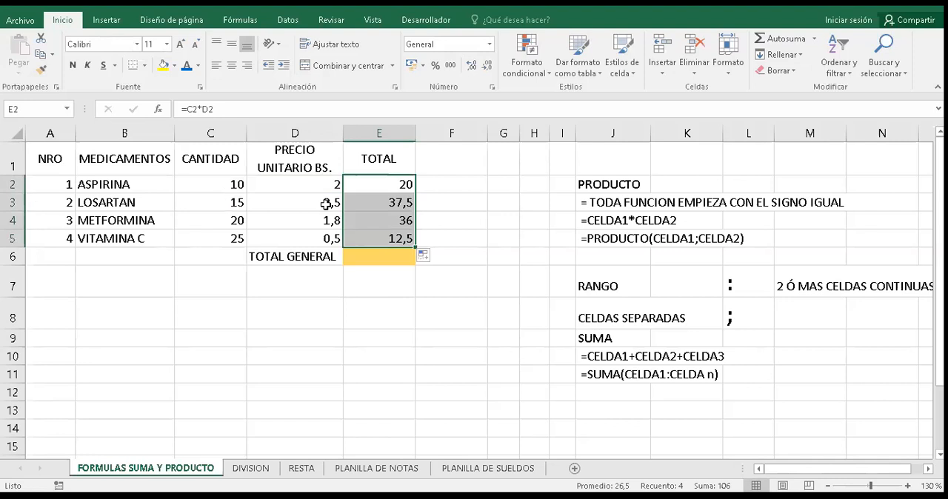
double_click(385, 209)
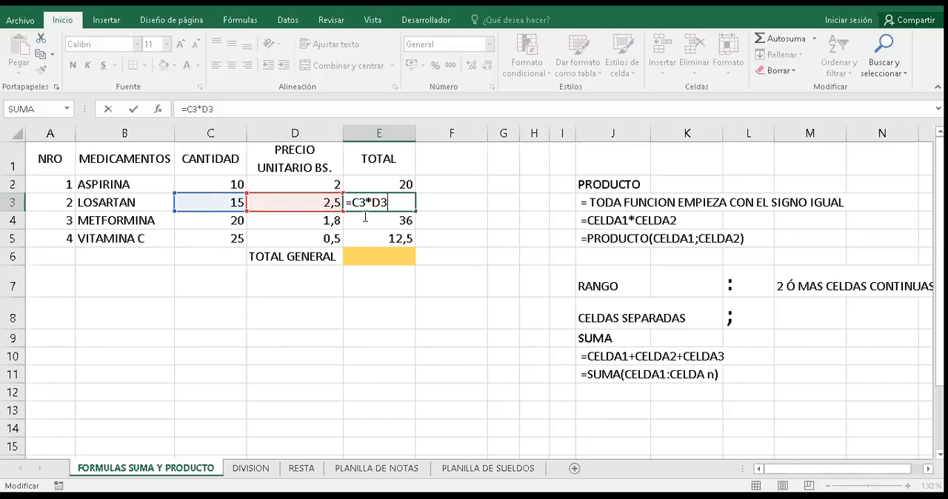
key(Return)
key(F2)
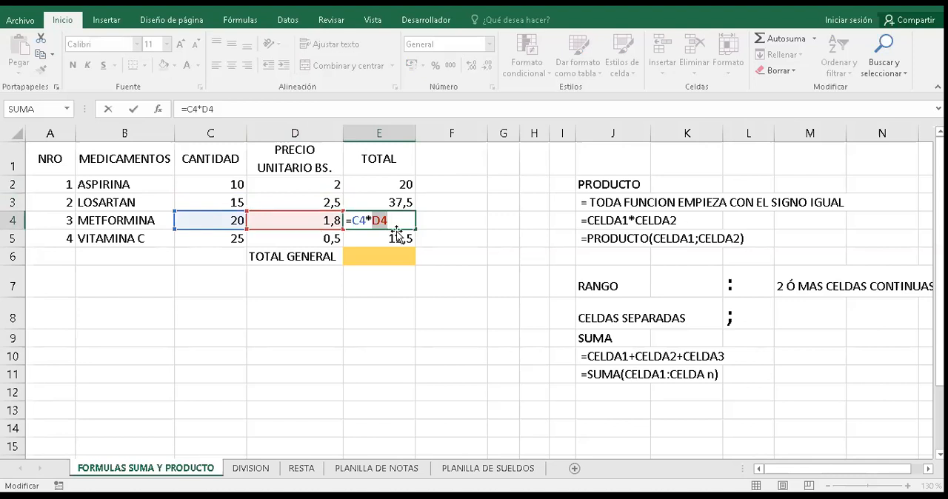
key(Return)
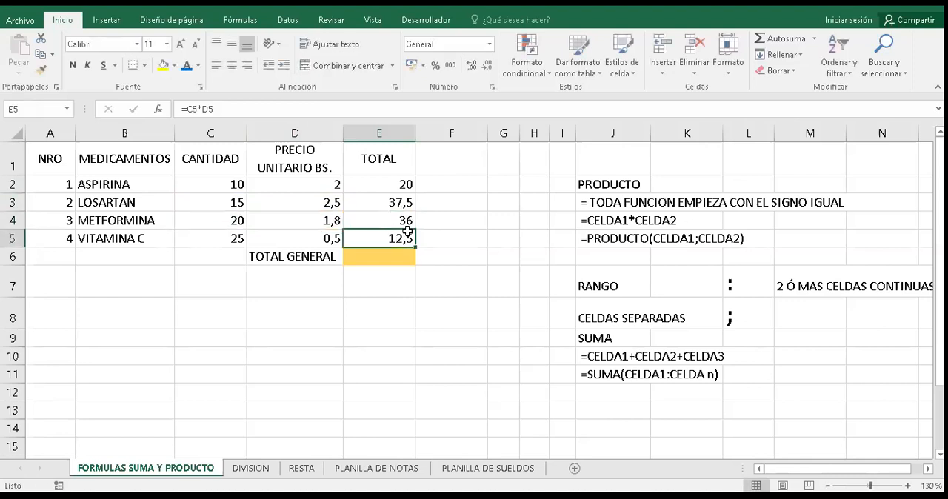
- Clear the TOTAL formulas from E2 to E5
click(402, 184)
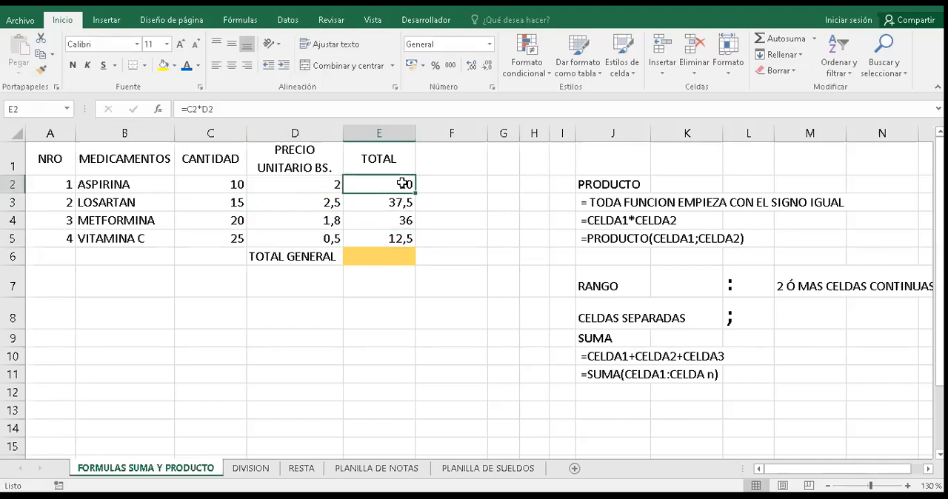
key(ctrl+shift+Down)
key(Delete)
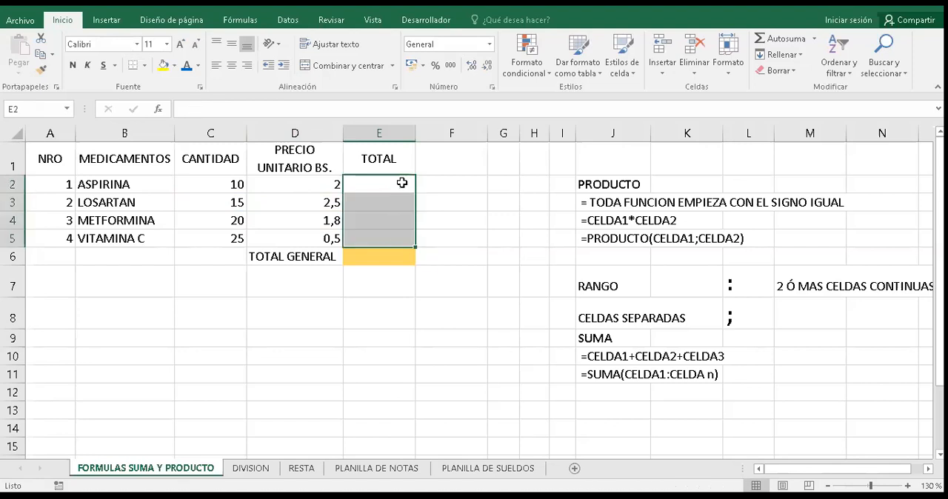
- Insert the PRODUCTO function into E2 from the recently used functions
click(402, 182)
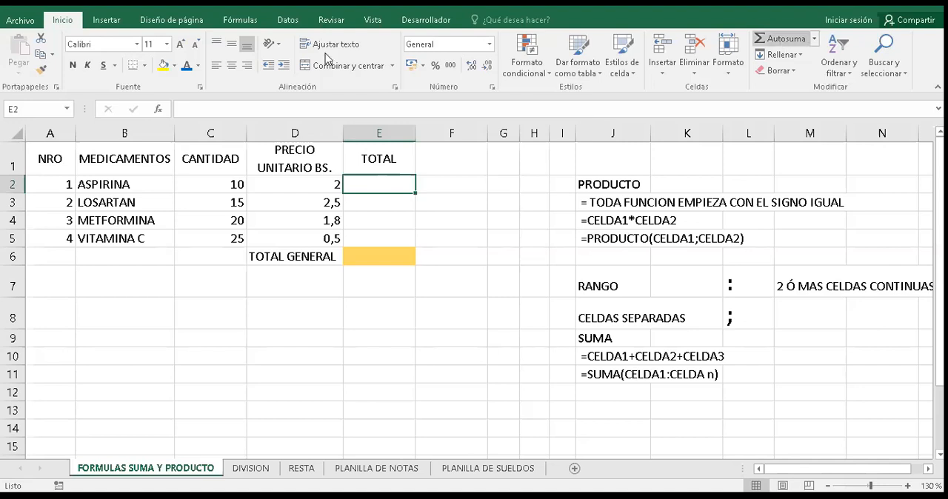
click(815, 39)
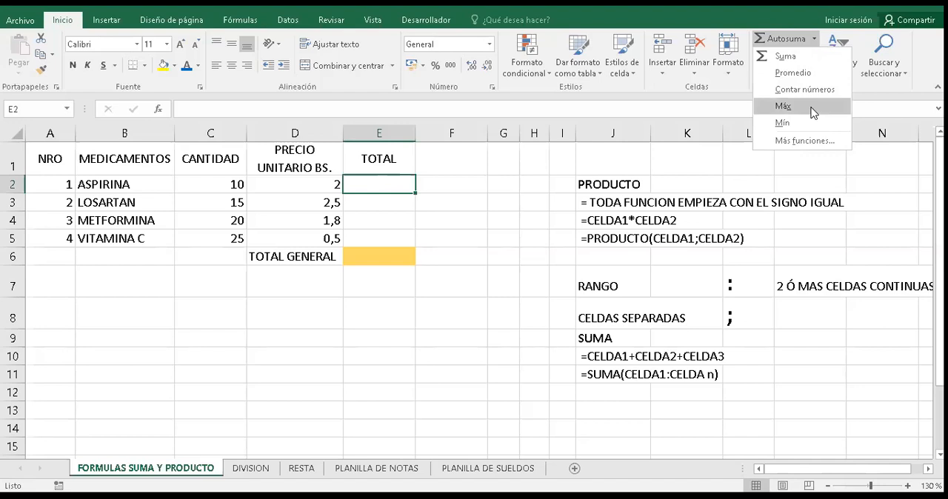
click(810, 143)
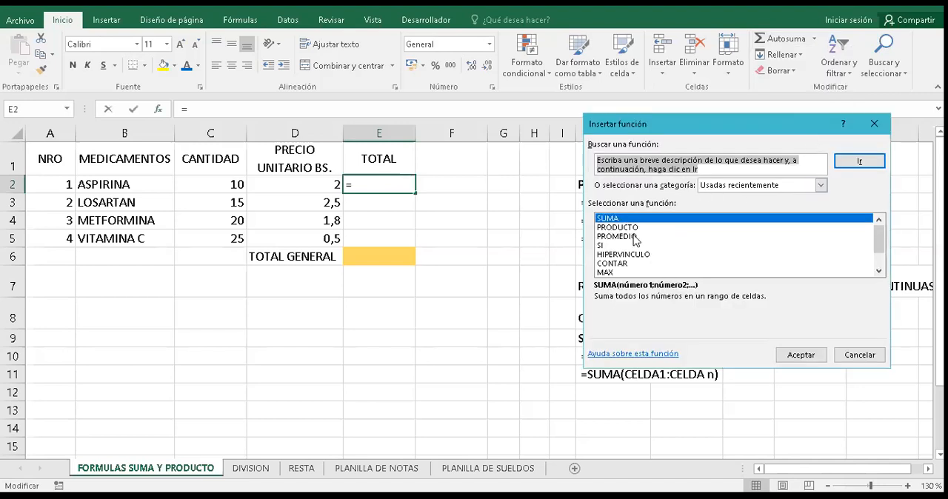
click(620, 230)
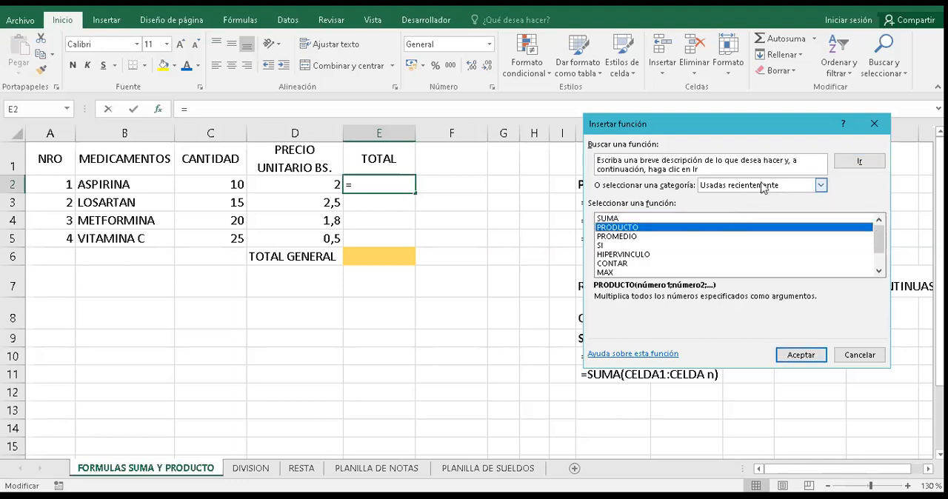
click(821, 187)
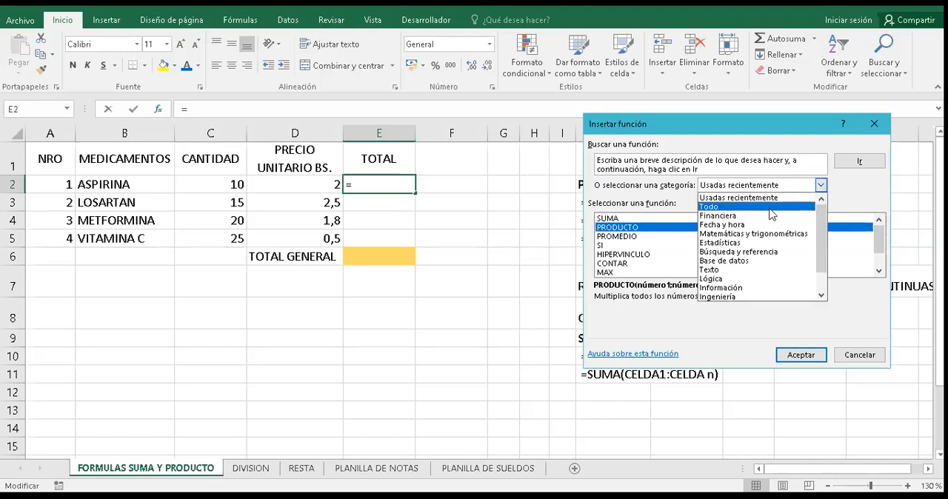
click(662, 237)
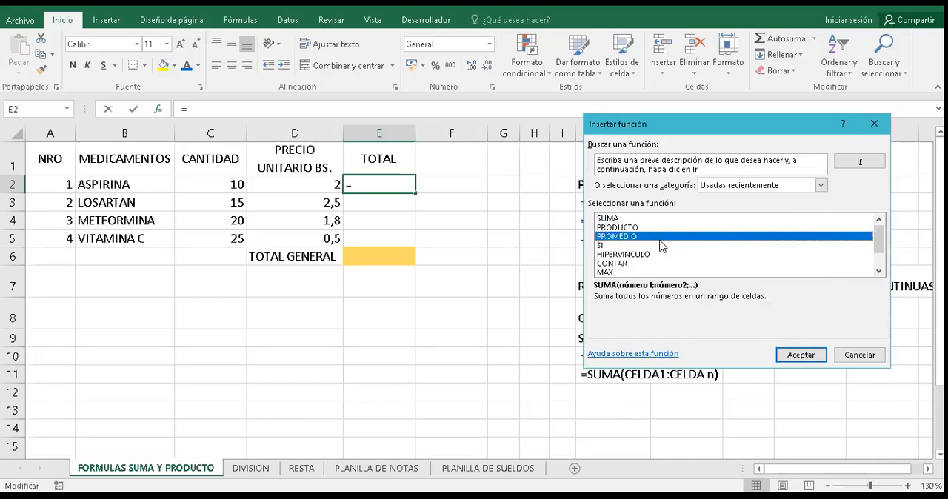
click(615, 228)
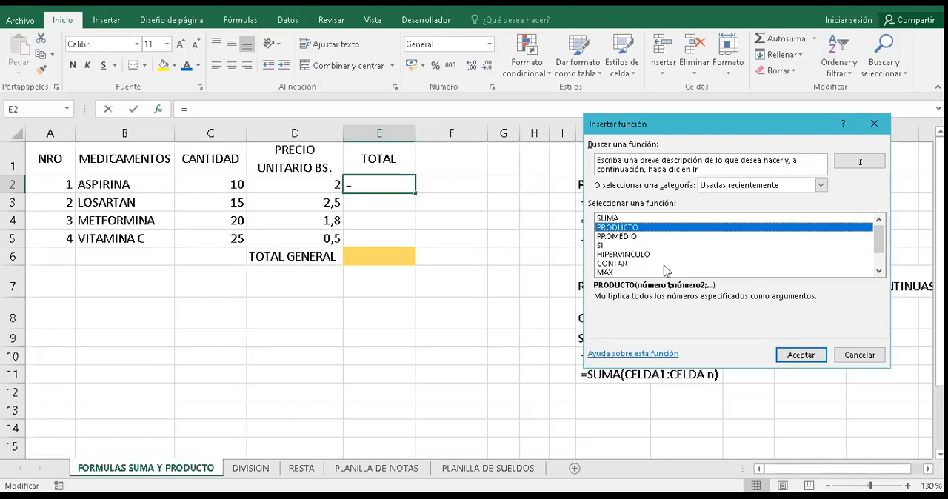
key(Return)
- Replace the suggested PRODUCTO argument with C2 as Número1 and set Número2 to D2
click(631, 171)
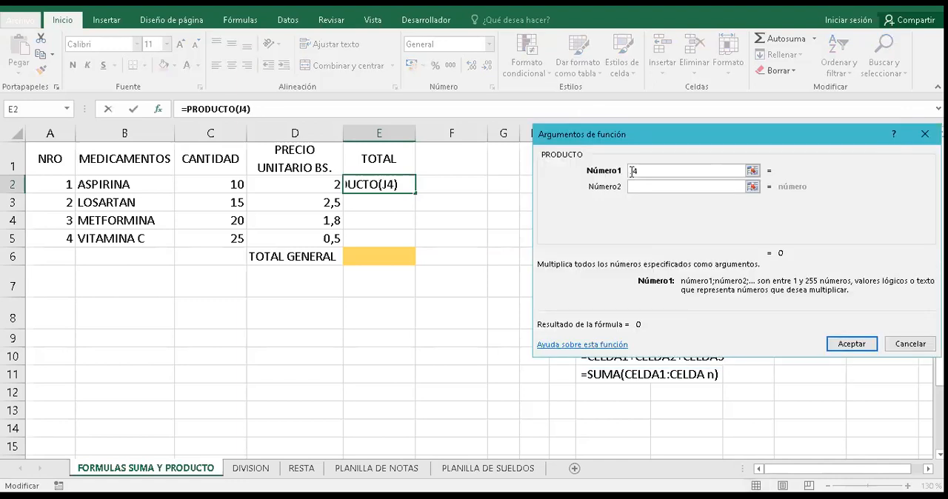
key(BackSpace)
key(BackSpace)
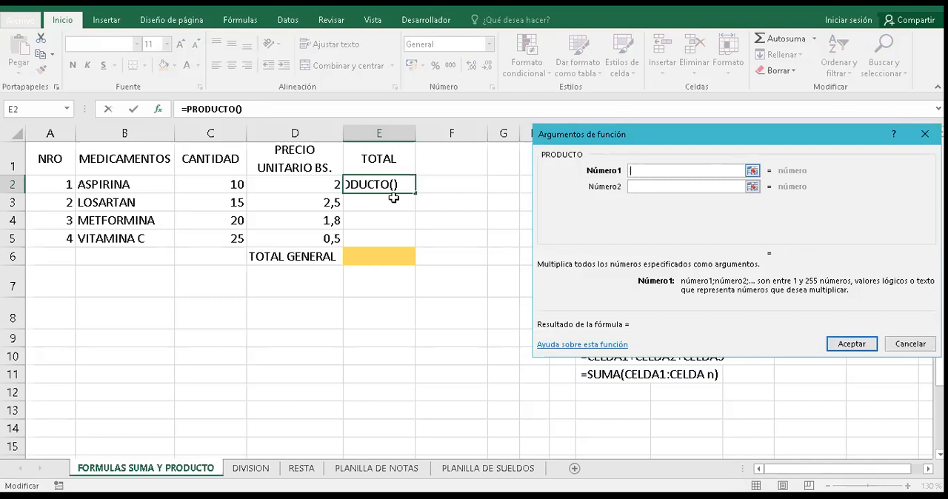
click(233, 182)
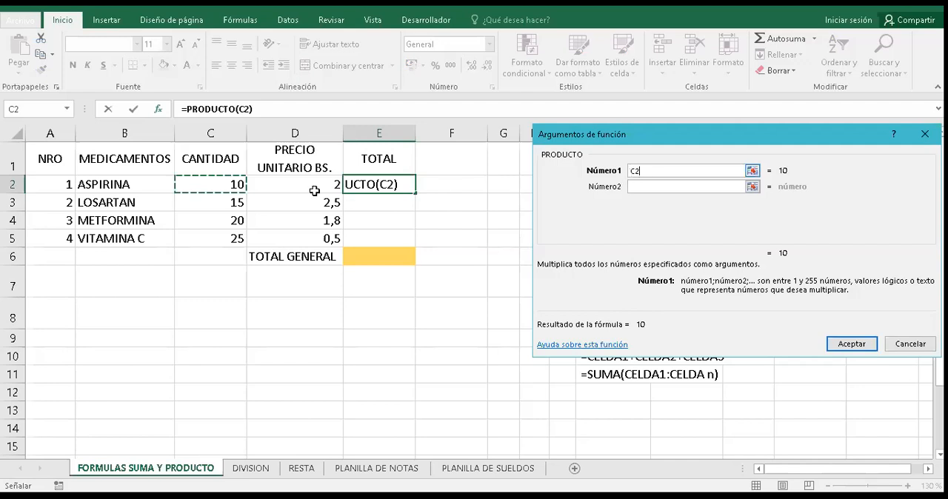
click(644, 186)
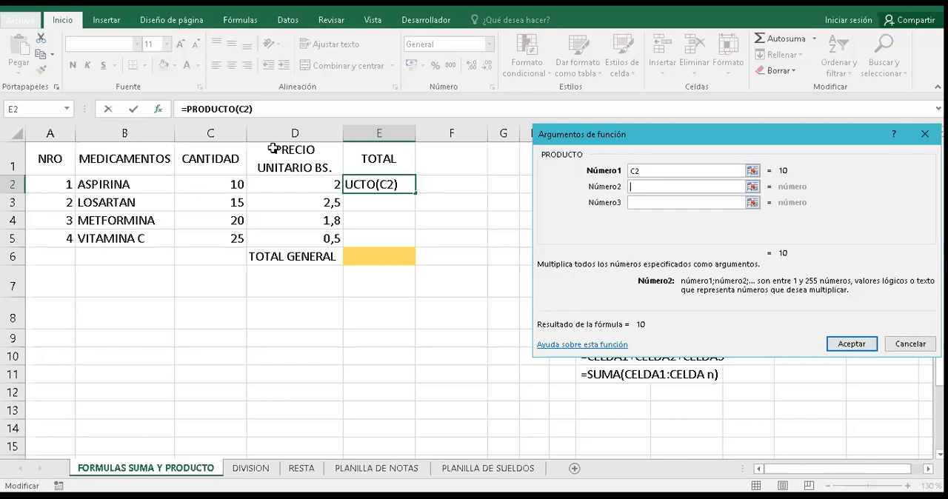
click(302, 186)
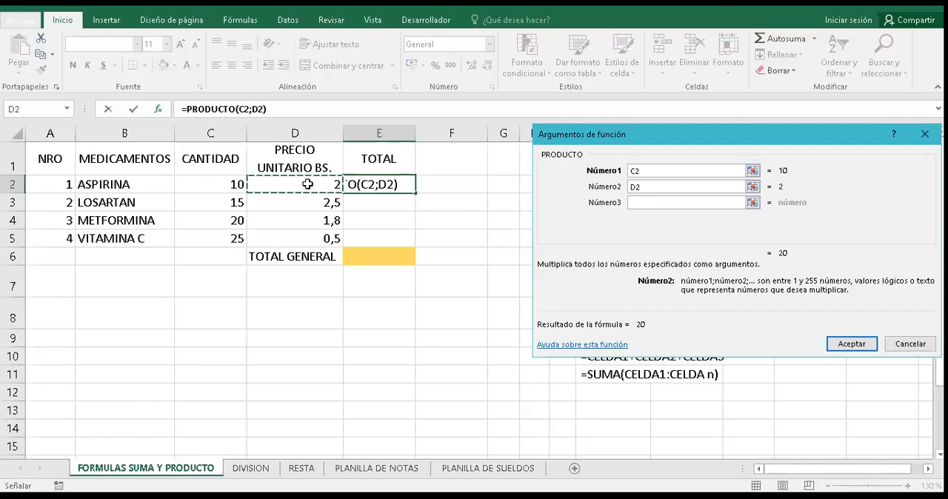
click(634, 190)
click(246, 109)
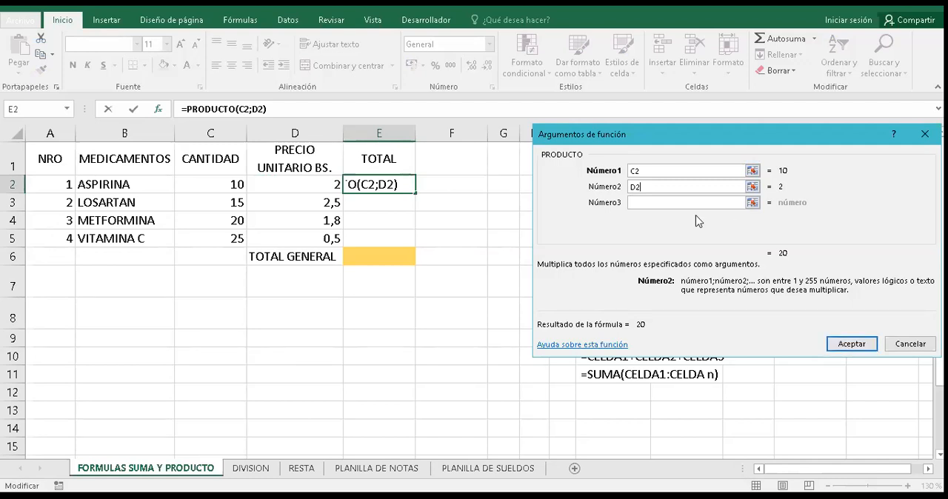
- Clear both PRODUCTO arguments and re-enter C2 and D2 as separate cells
key(BackSpace)
key(BackSpace)
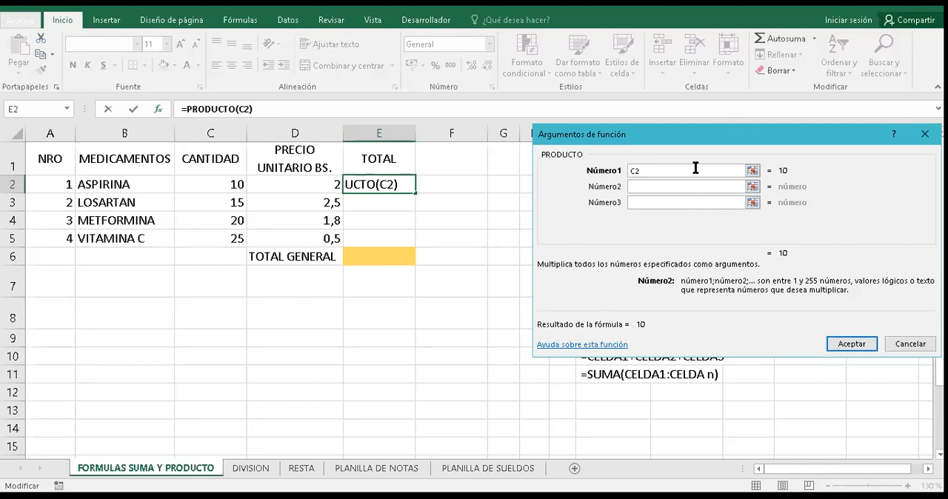
click(695, 168)
key(BackSpace)
key(BackSpace)
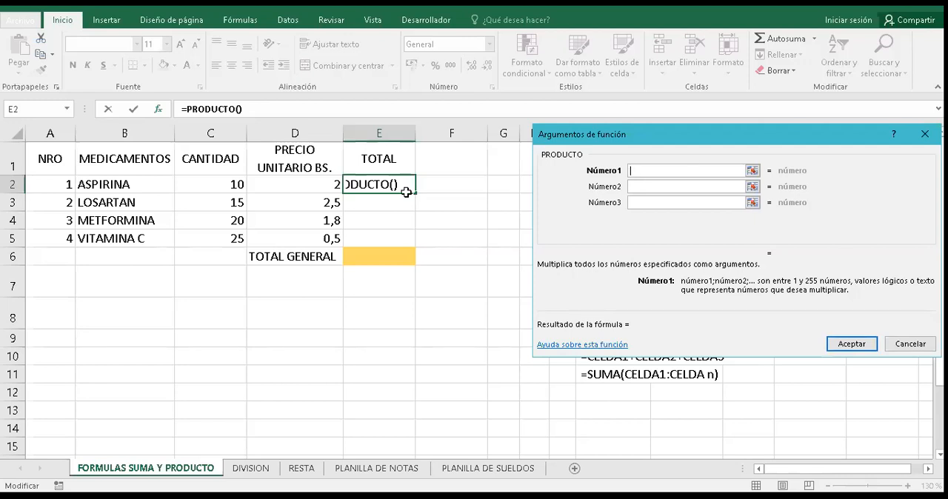
click(235, 182)
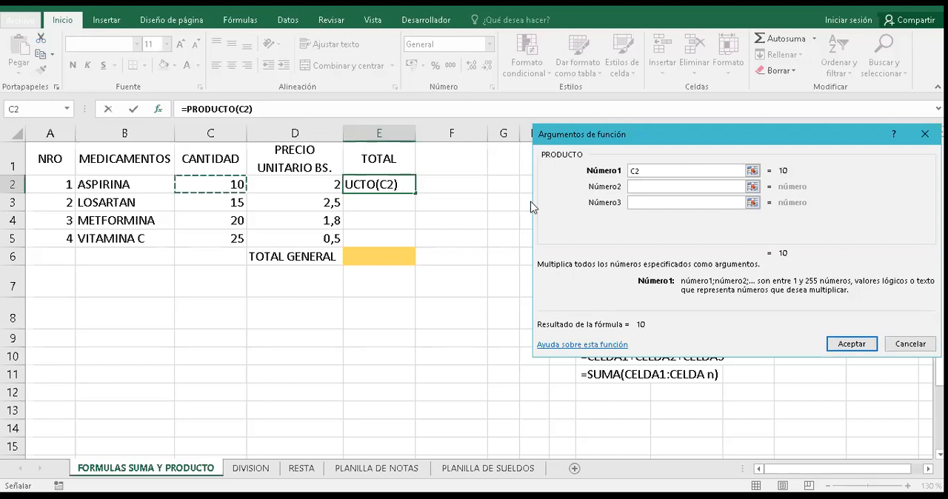
click(640, 187)
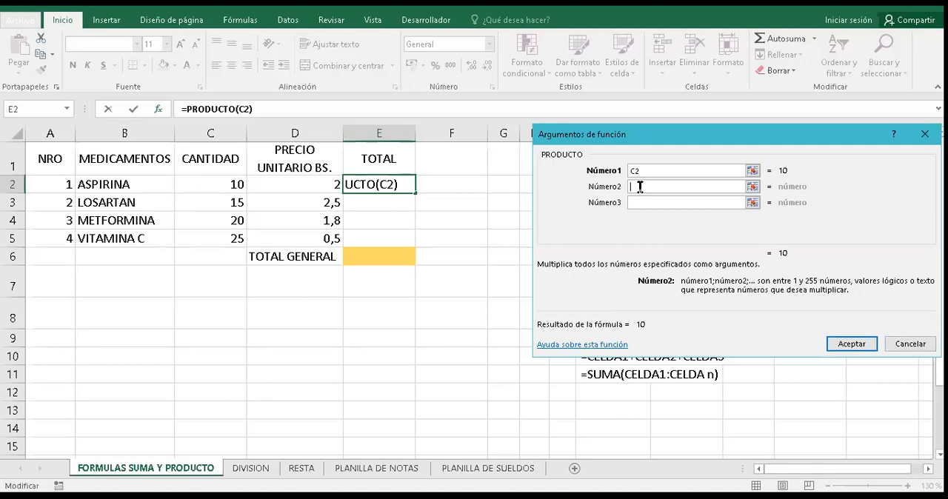
click(318, 186)
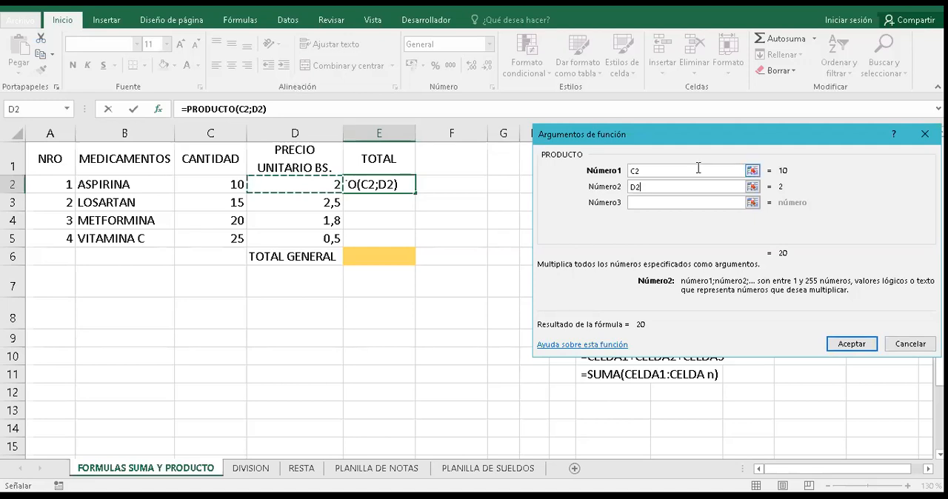
- Replace the two separate PRODUCTO arguments with the continuous range C2:D2 in Número1
key(BackSpace)
key(BackSpace)
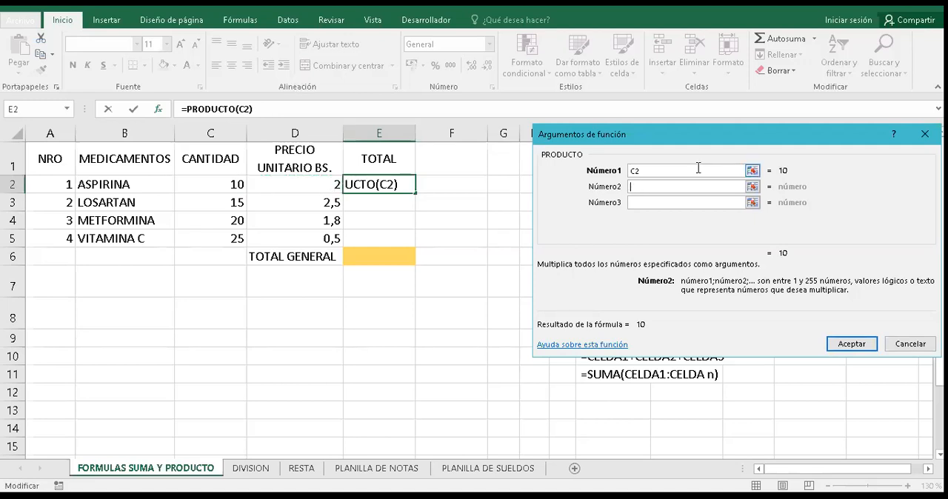
click(697, 169)
key(BackSpace)
key(BackSpace)
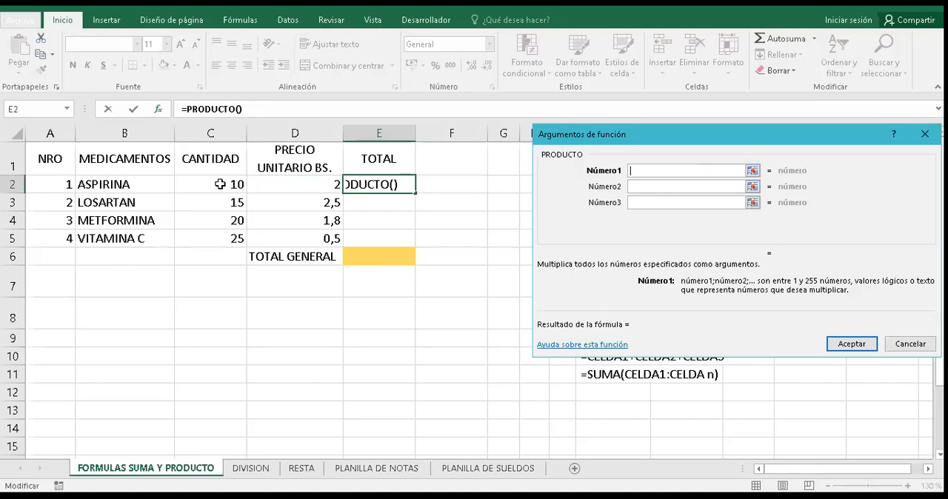
drag(222, 184, 274, 185)
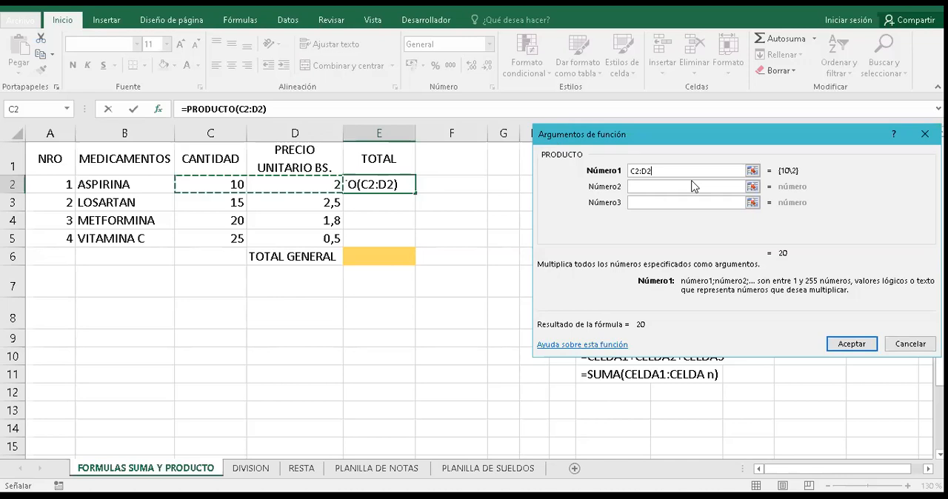
- Clear the range argument and cancel the PRODUCTO function for E2
key(BackSpace)
key(BackSpace)
key(BackSpace)
key(BackSpace)
key(BackSpace)
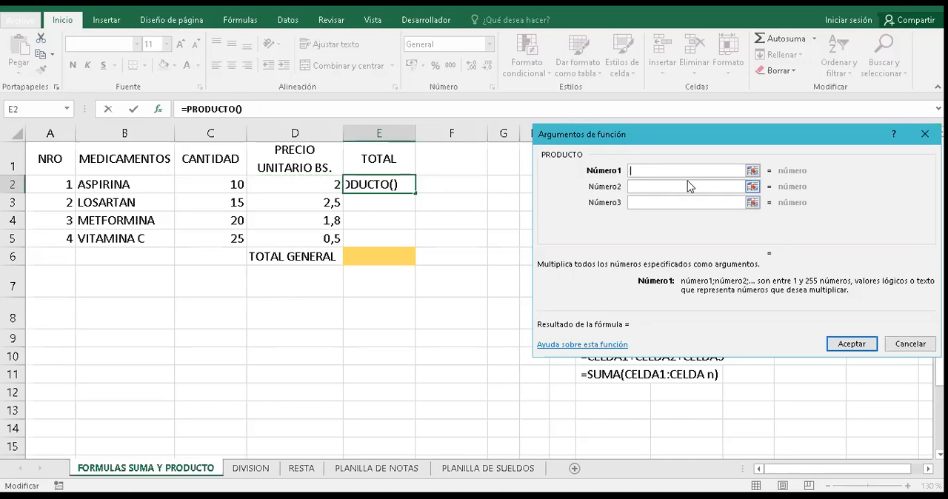
click(925, 344)
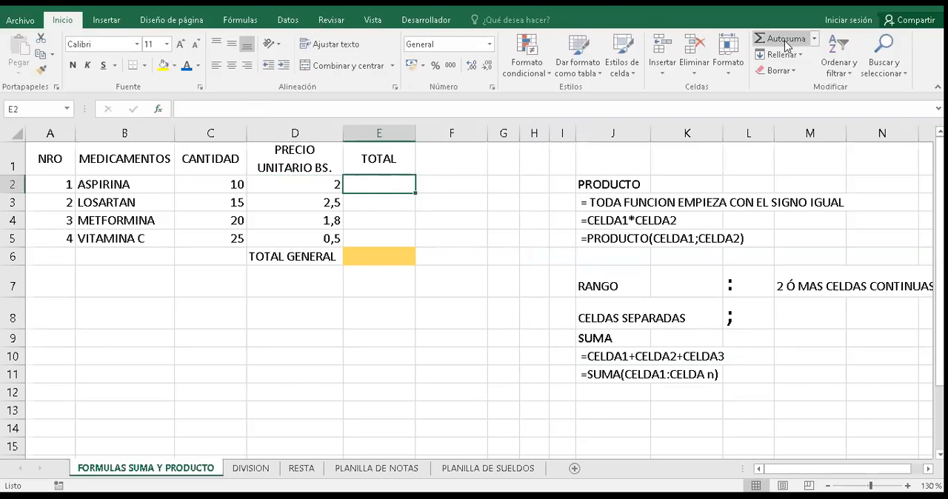
- Insert the PRODUCTO function in E2 with C2 as Número1 and D2 as Número2
click(814, 39)
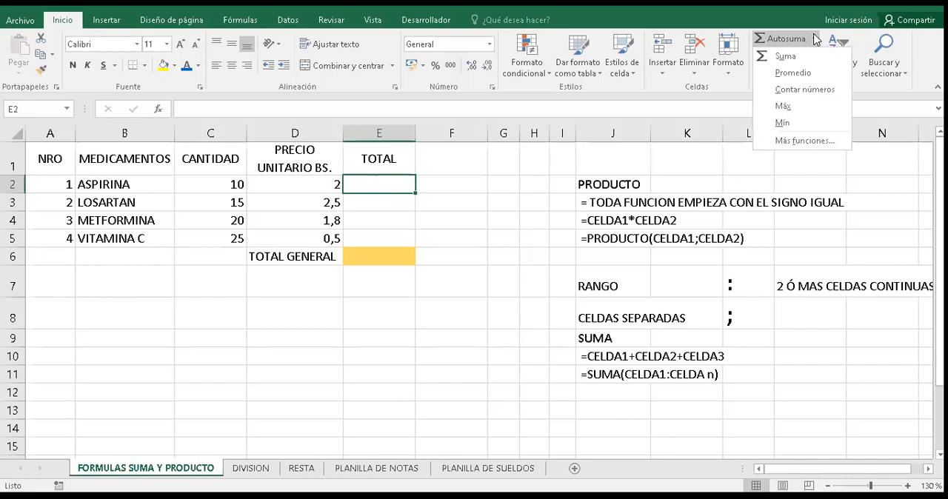
click(809, 138)
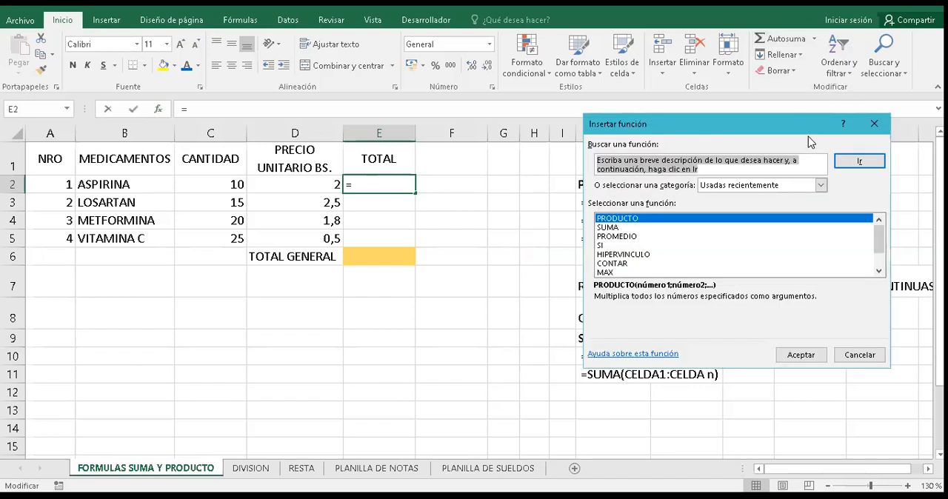
double_click(635, 219)
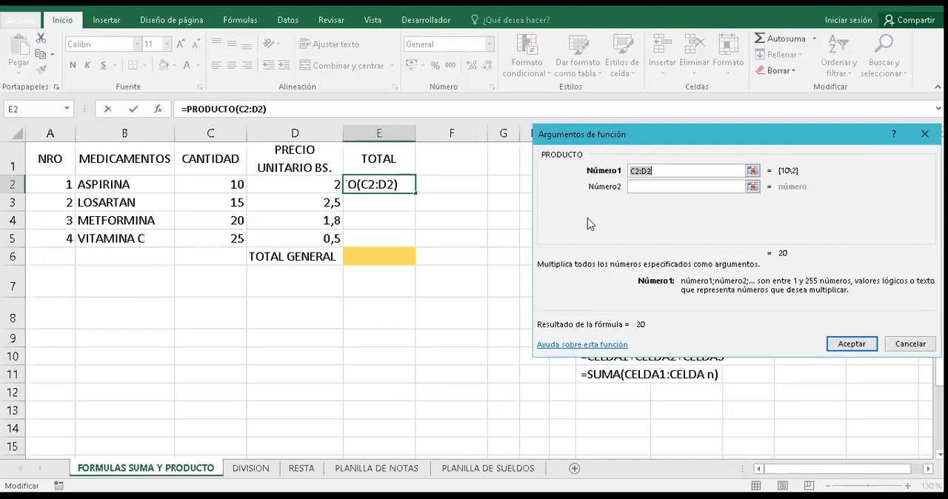
key(BackSpace)
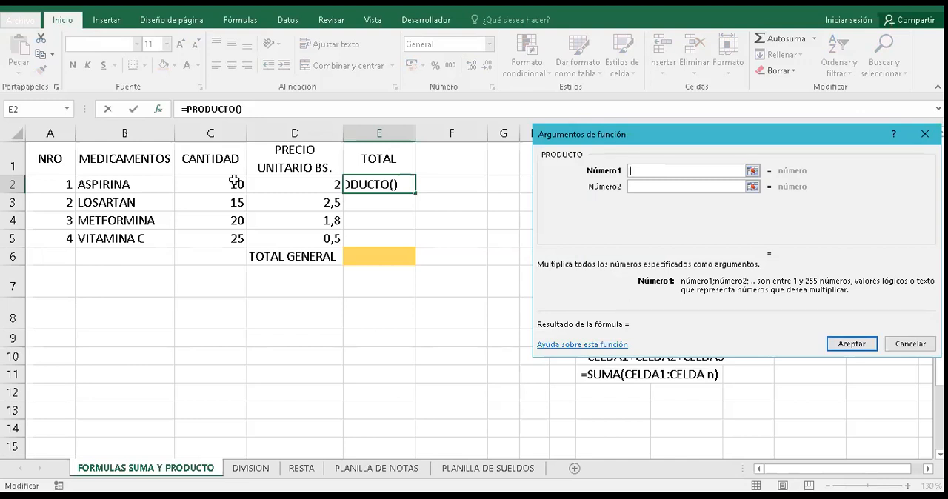
click(234, 182)
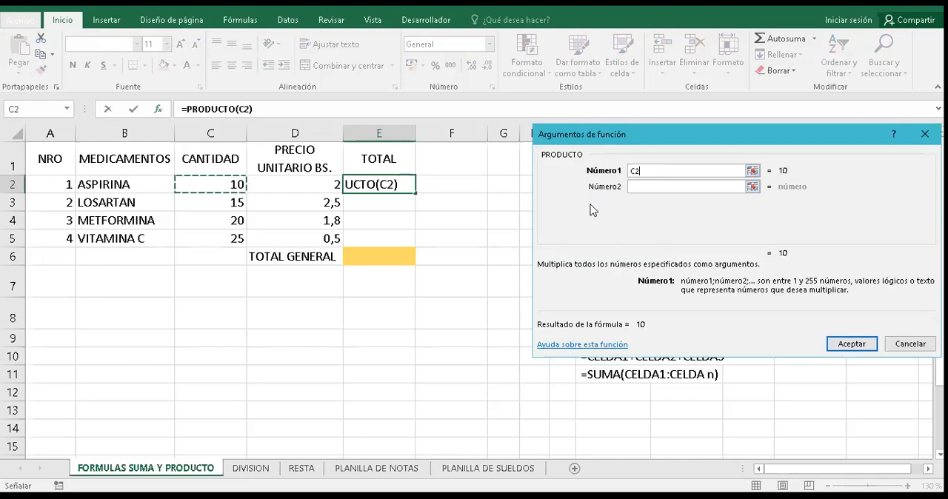
click(645, 186)
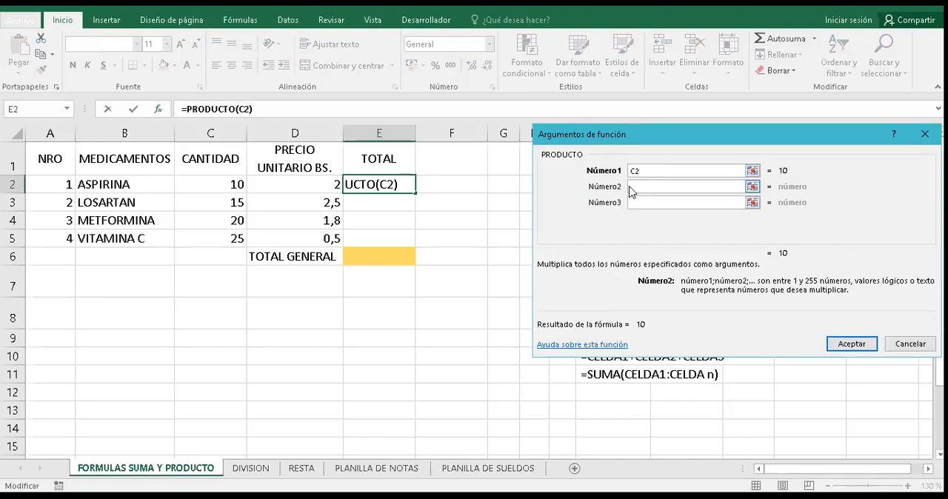
click(302, 192)
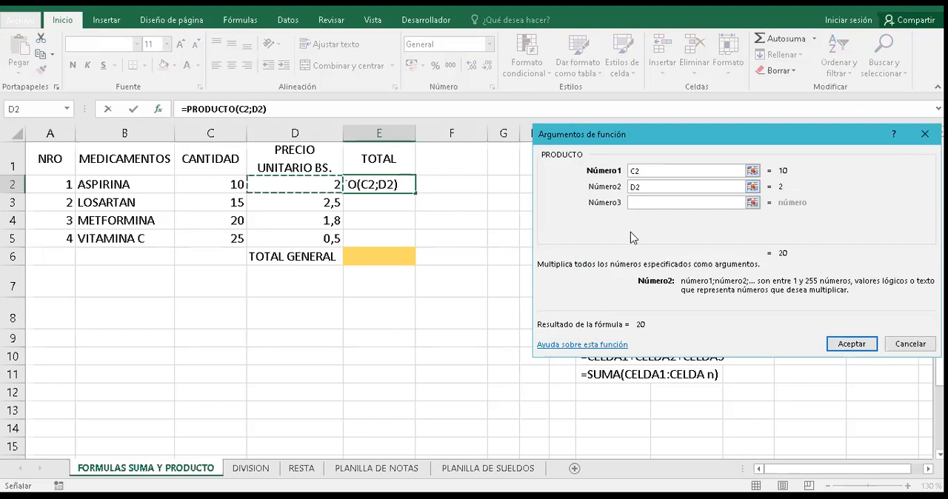
click(850, 343)
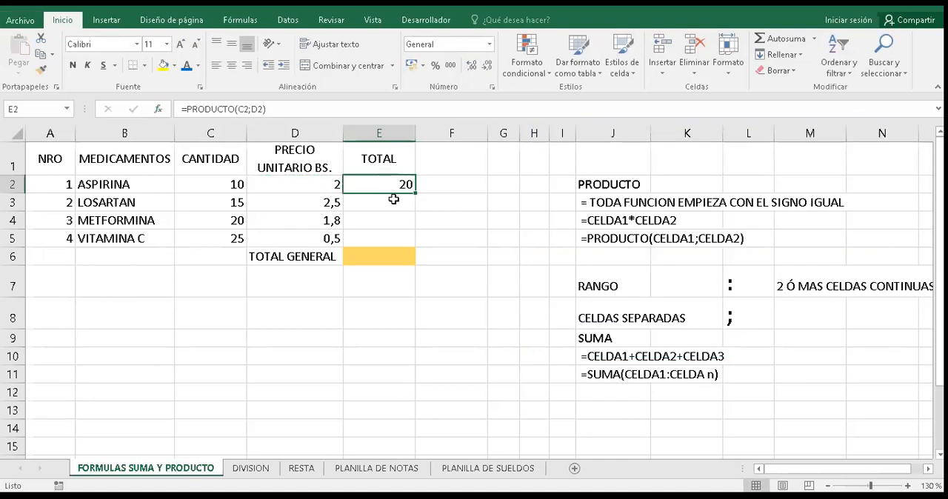
- Clear E2 and insert PRODUCTO again with the Insert Function command, using C2 and D2 as separate arguments
key(Delete)
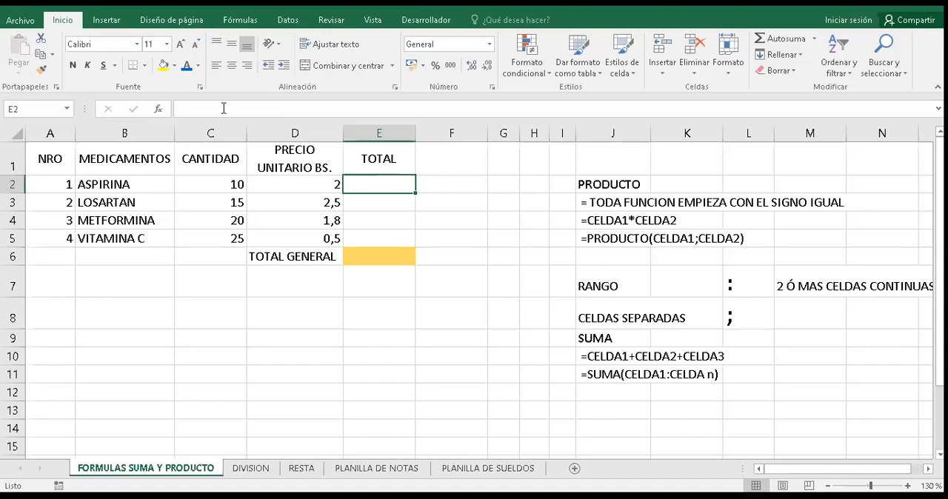
click(160, 109)
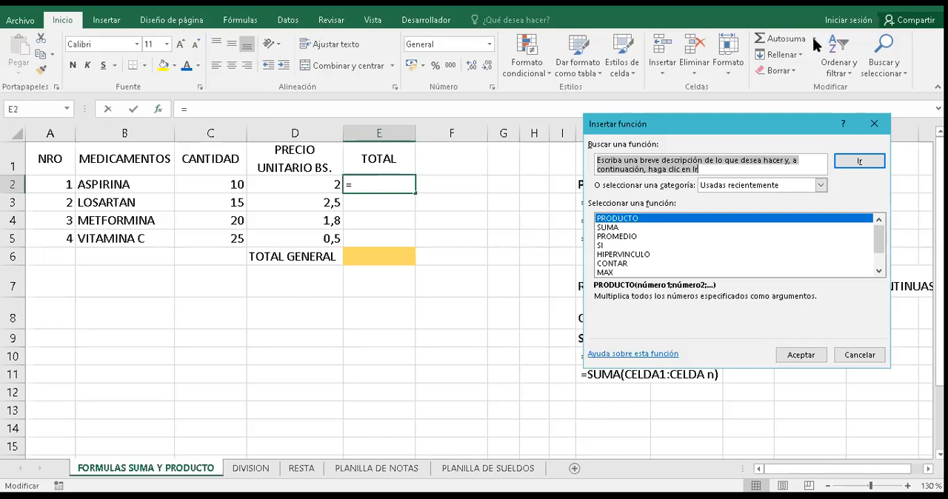
click(652, 220)
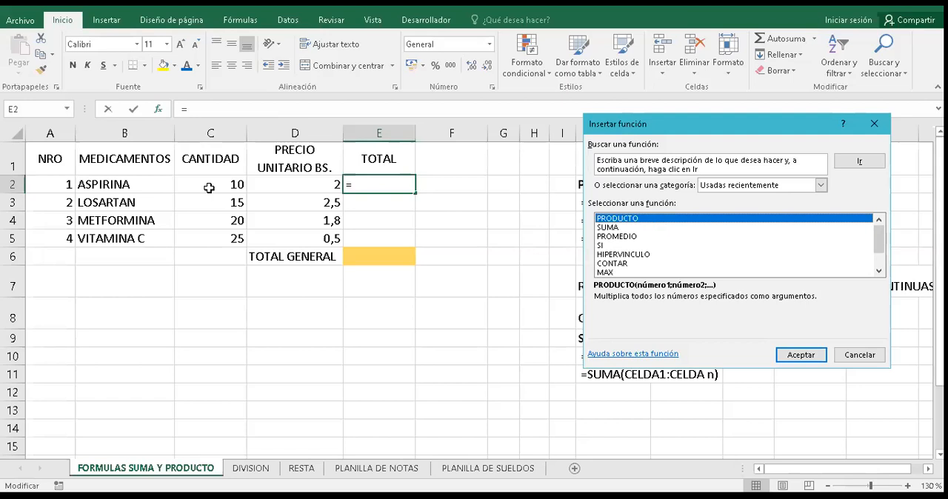
key(Return)
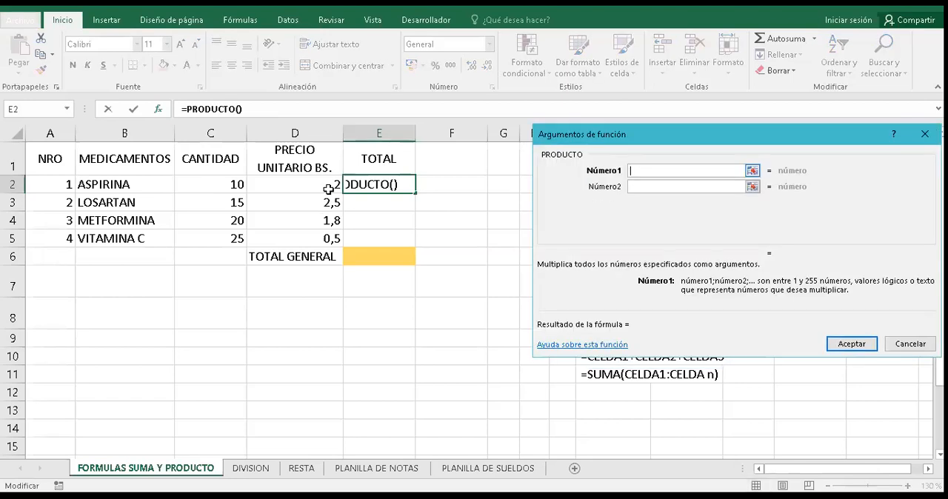
key(Left)
key(Left)
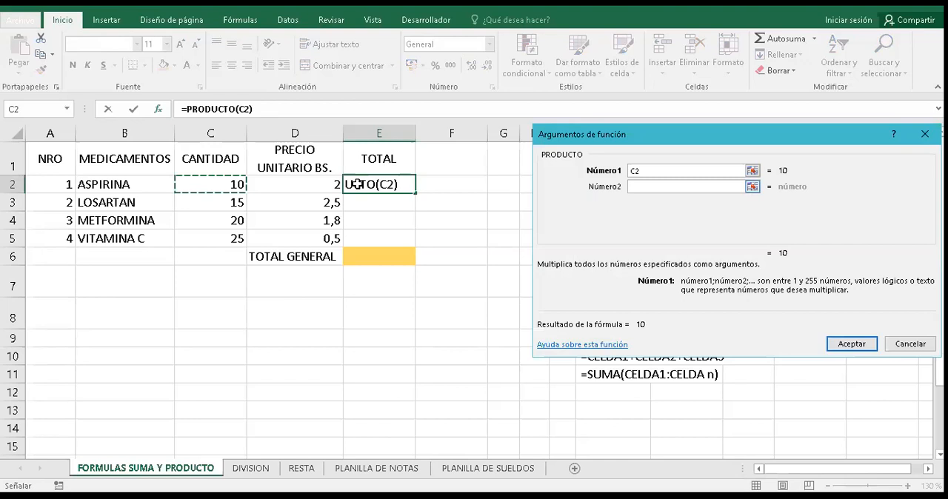
key(Tab)
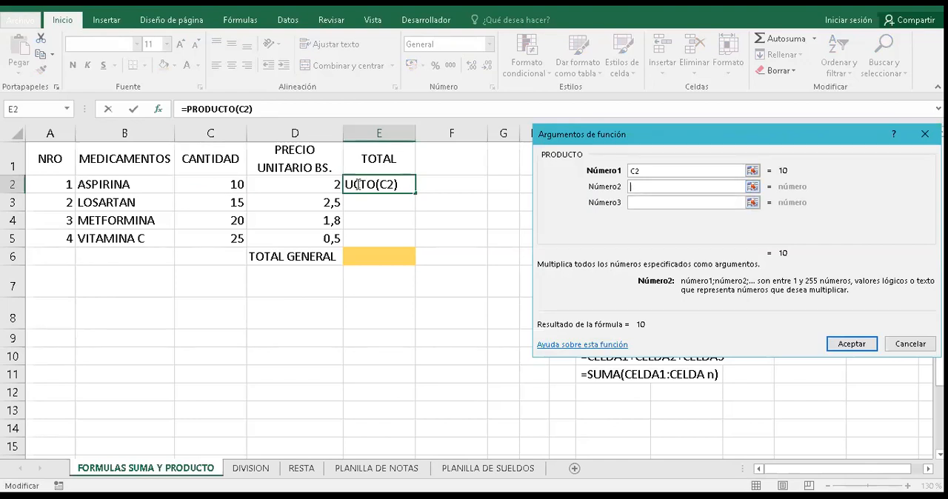
key(Left)
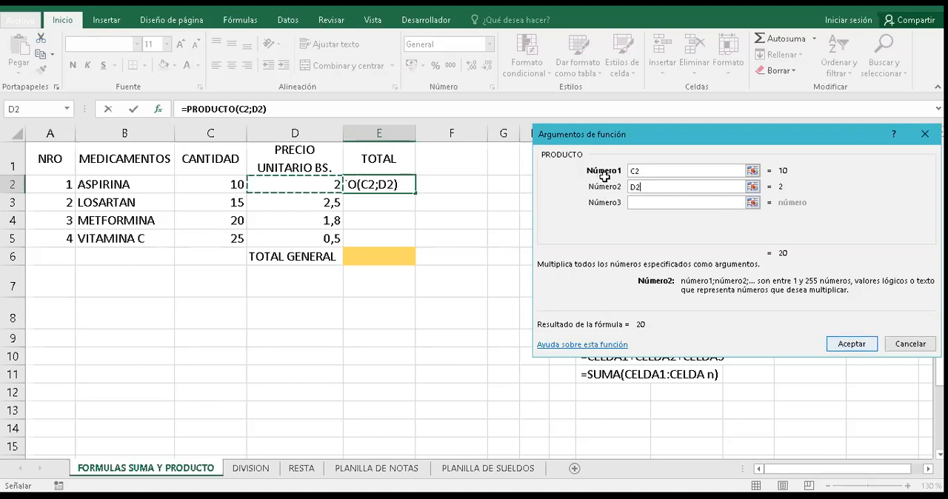
key(Return)
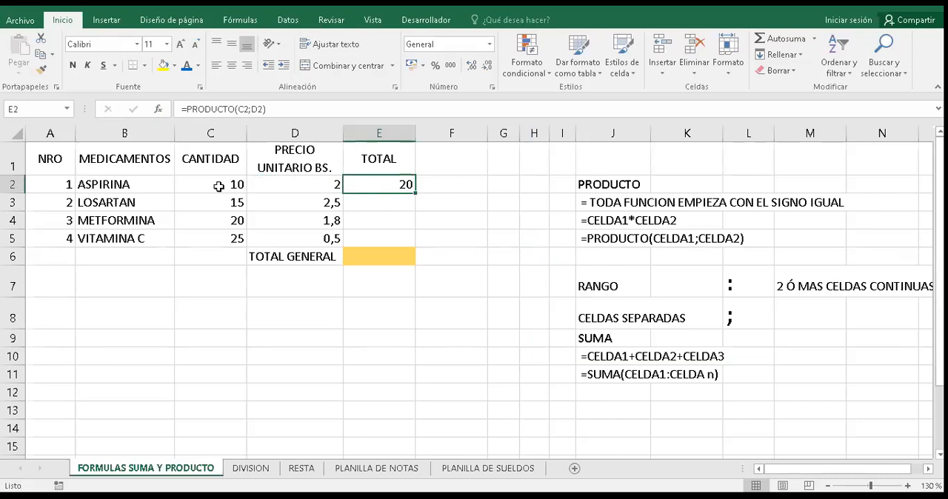
- Clear E2 and write the formula =PRODUCTO(C2;D2) directly in the cell
key(Delete)
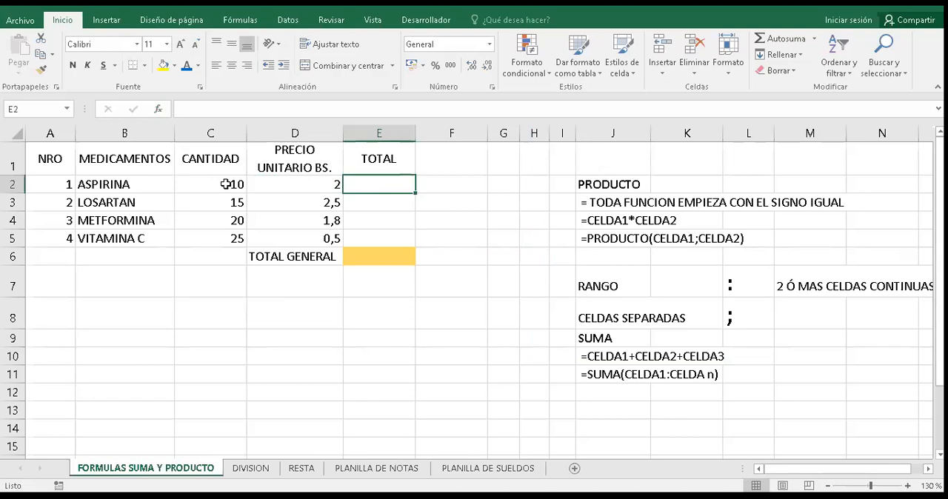
text(=)
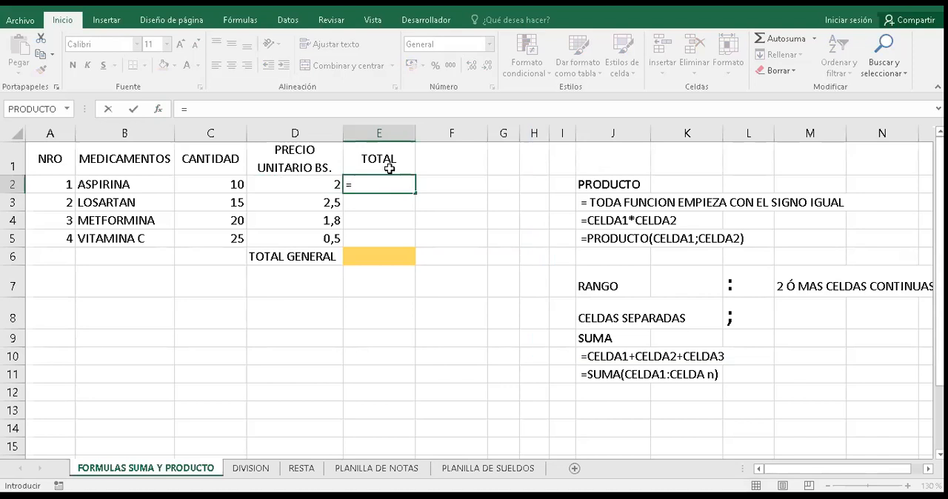
text(PRODUCTO)
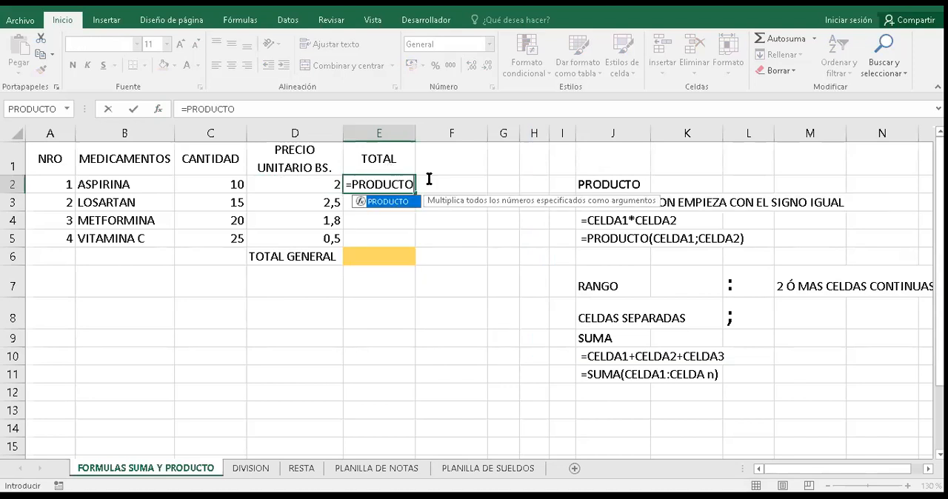
text(()
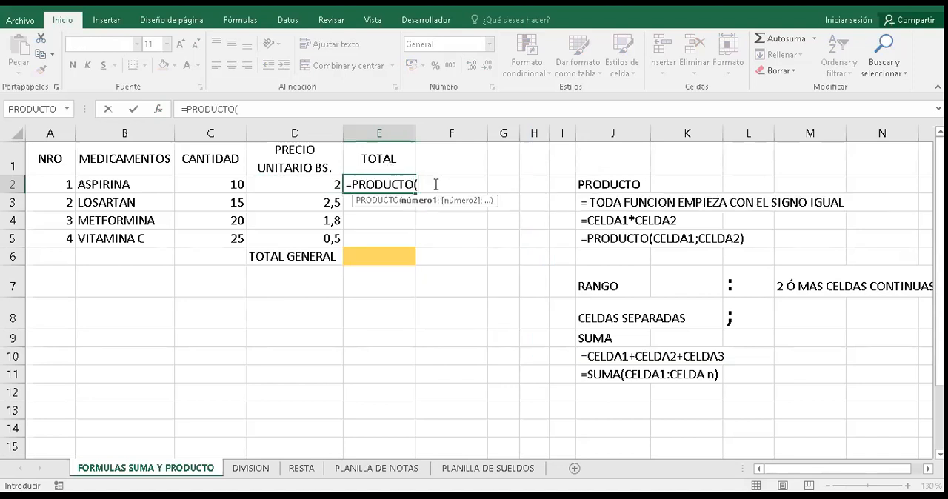
click(249, 179)
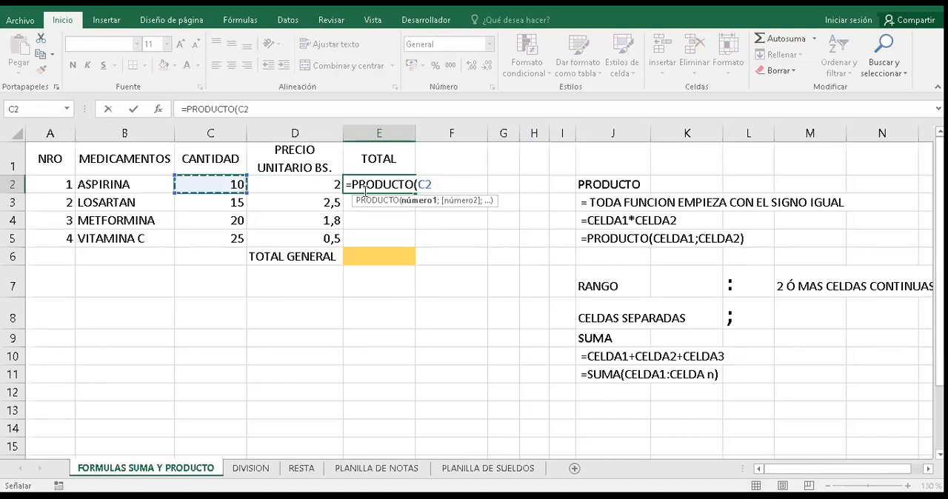
text(;)
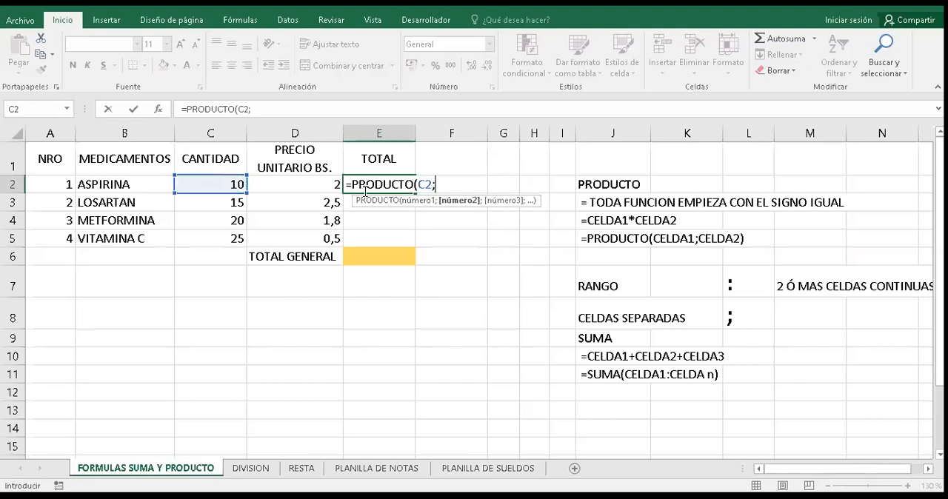
key(Left)
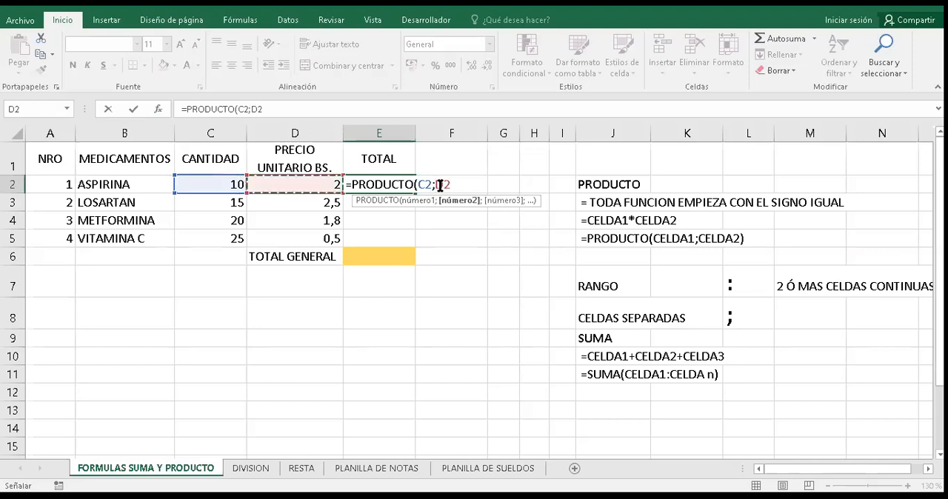
text())
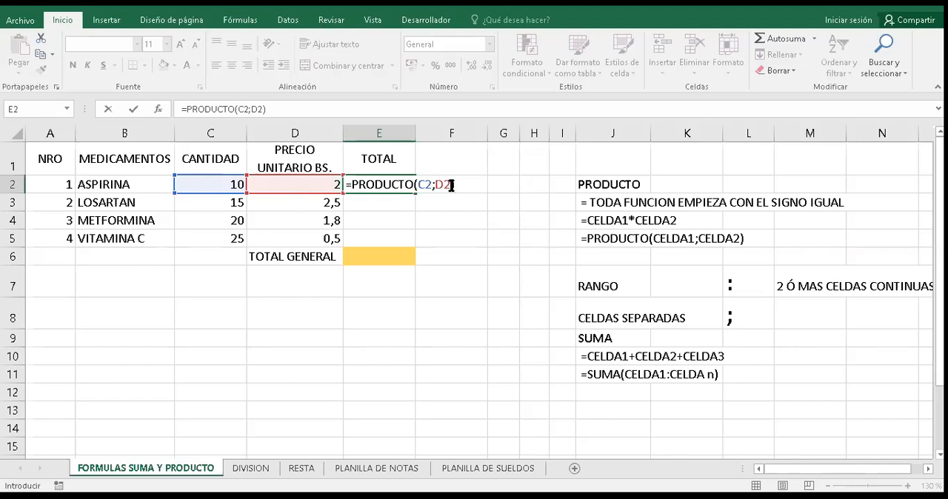
- Replace the semicolon in E2's formula with a colon to make it =PRODUCTO(C2:D2)
key(F2)
key(Left)
key(Left)
key(BackSpace)
text(:)
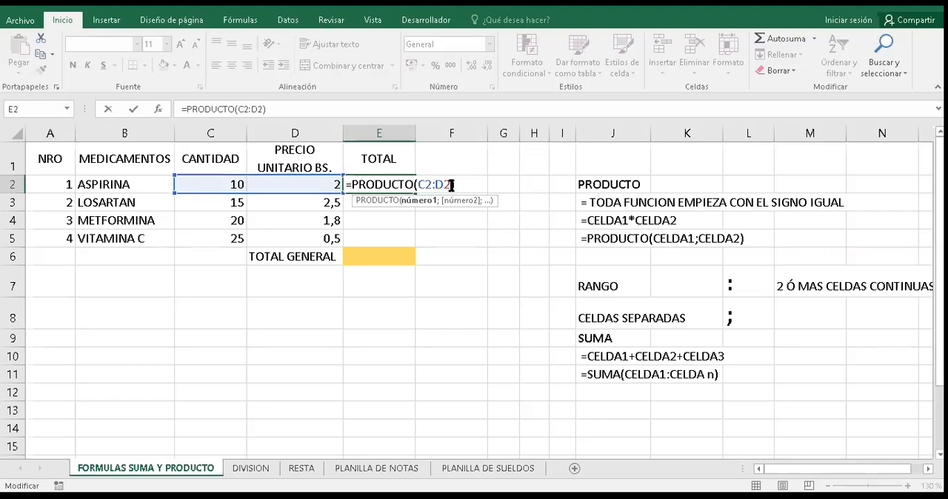
- Try extending the range in E2's formula to C2:D4 and restore it to C2:D2
click(451, 185)
text())
key(BackSpace)
key(BackSpace)
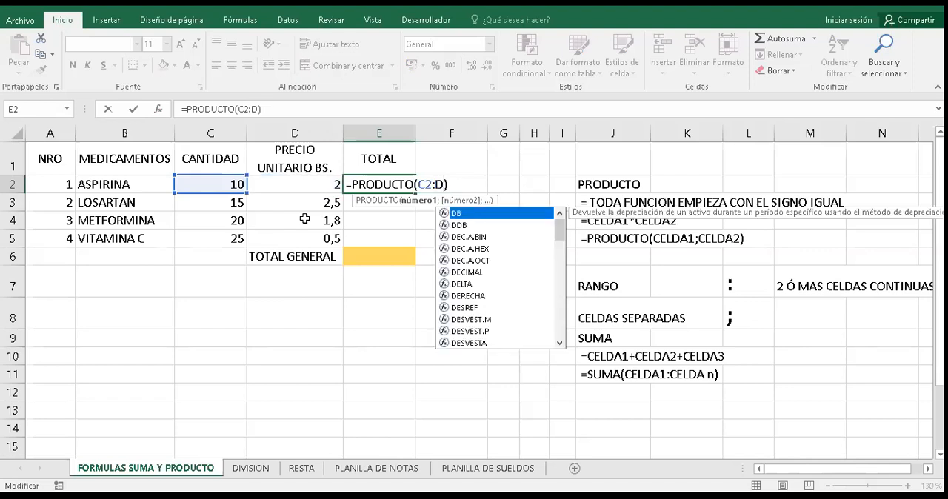
text(4)
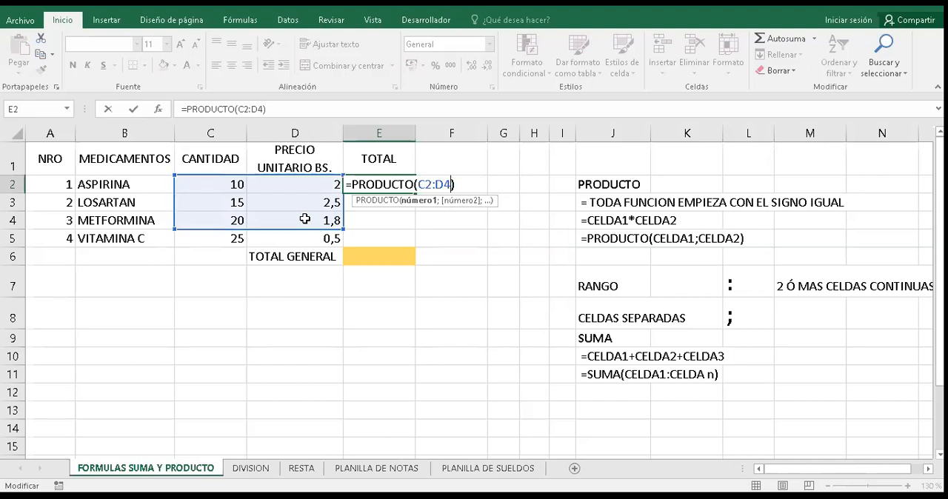
key(BackSpace)
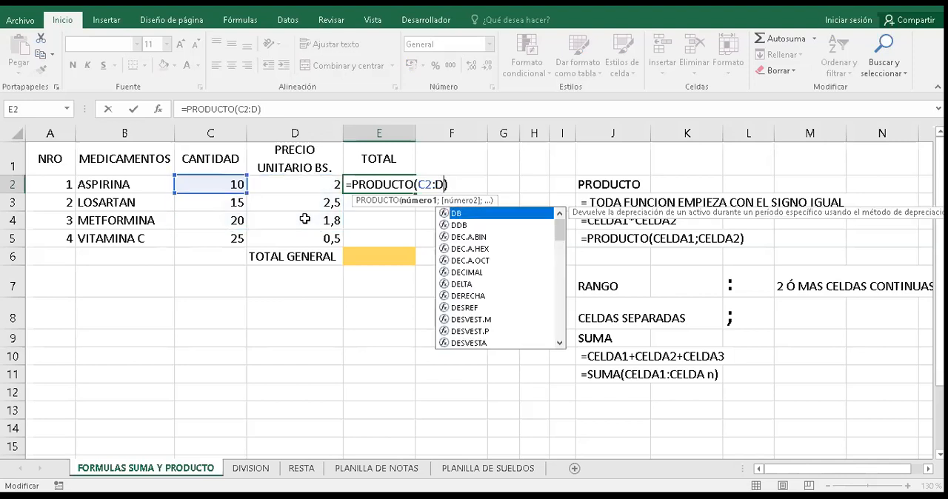
text(2)
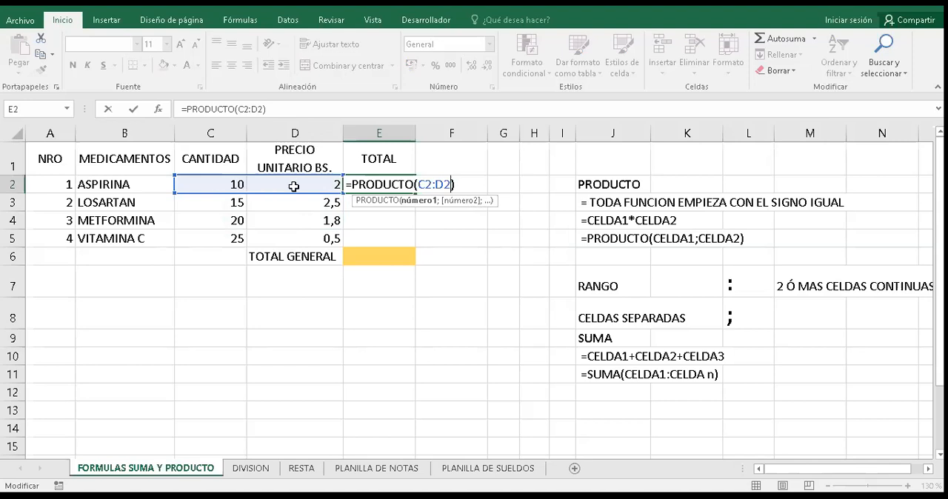
- Replace the colon in E2's formula with a semicolon and confirm it as =PRODUCTO(C2;D2)
click(436, 184)
key(BackSpace)
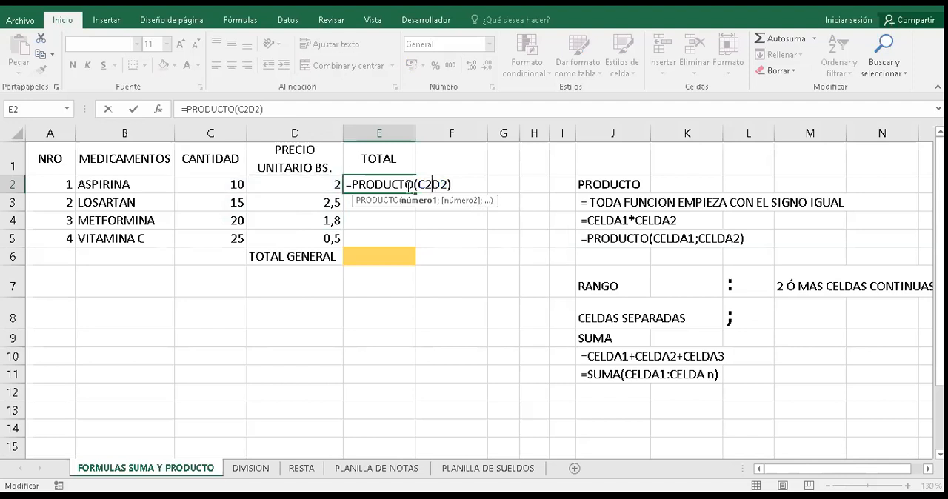
text(;)
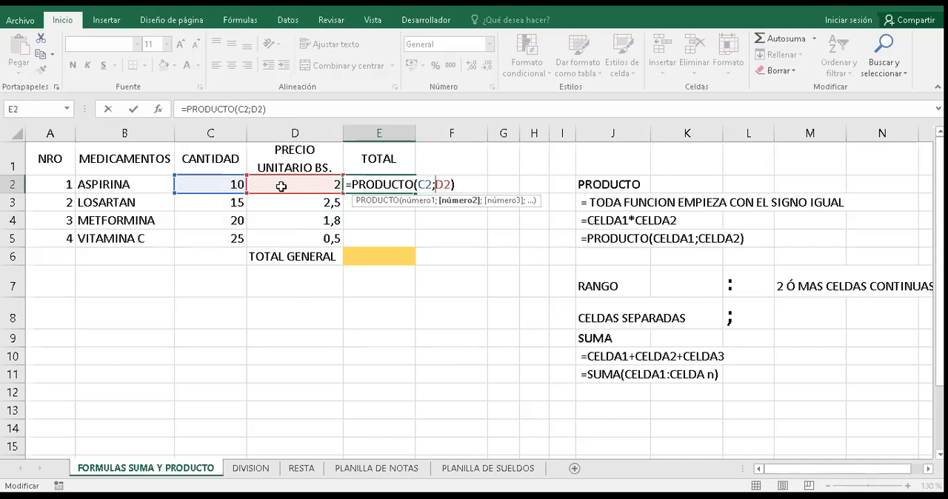
key(Return)
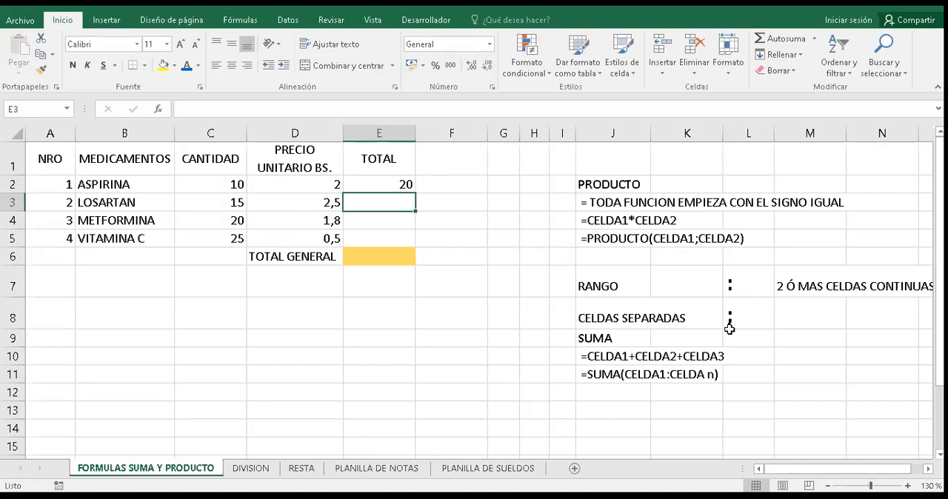
- Fill the PRODUCTO formula from E2 down to E5 and show the TOTAL values with two decimals
click(406, 184)
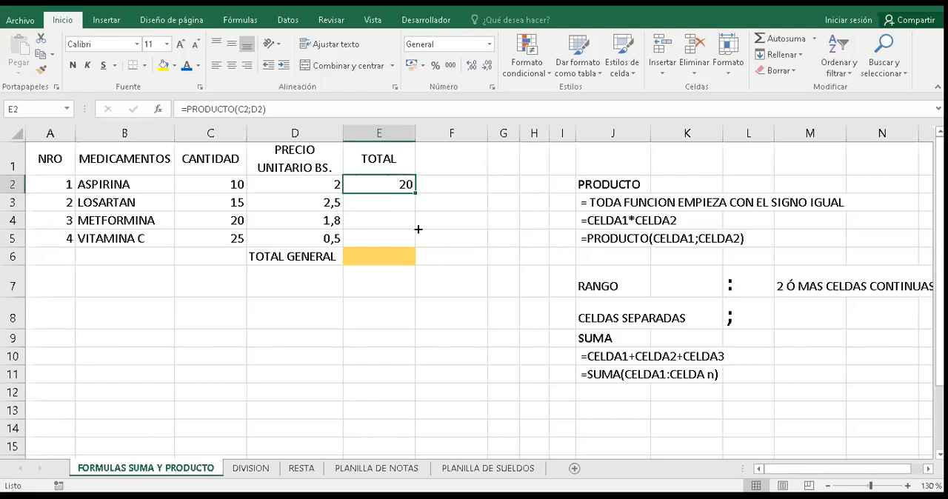
drag(417, 229, 419, 250)
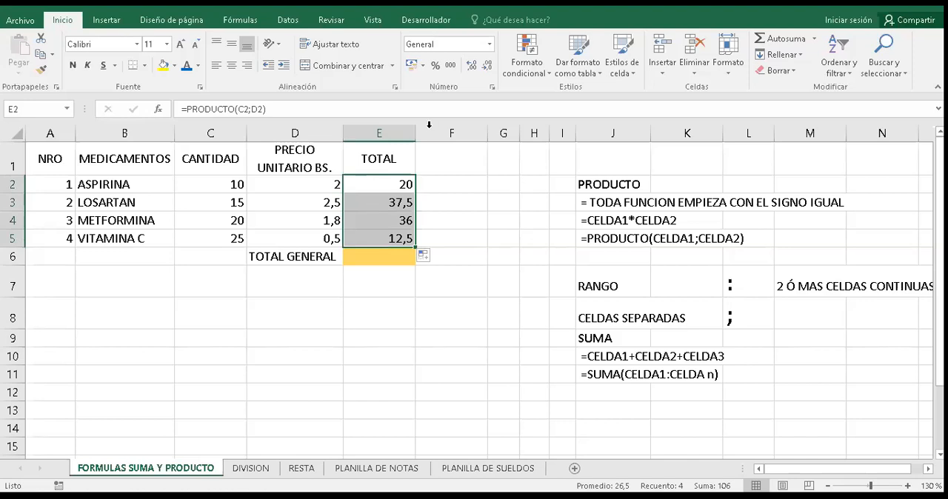
click(473, 68)
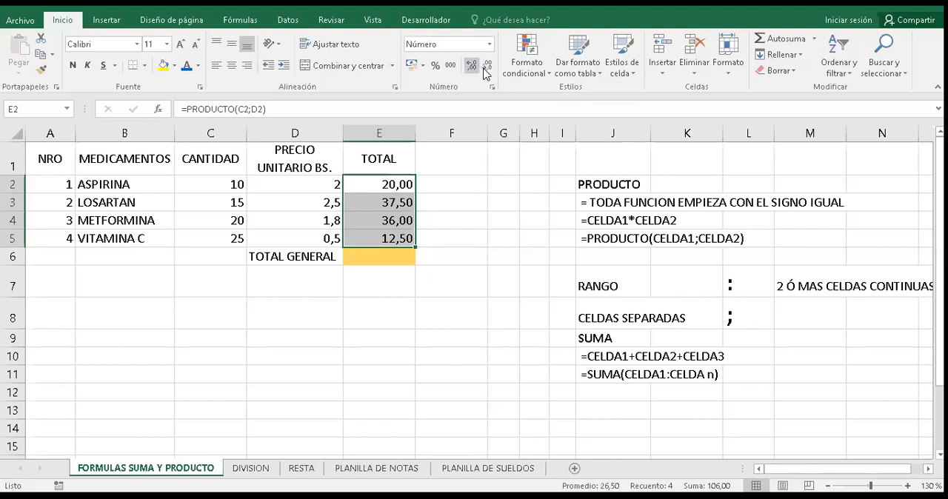
- Show the TOTAL values in E2:E5 and the unit prices in D2:D5 with one decimal
click(486, 67)
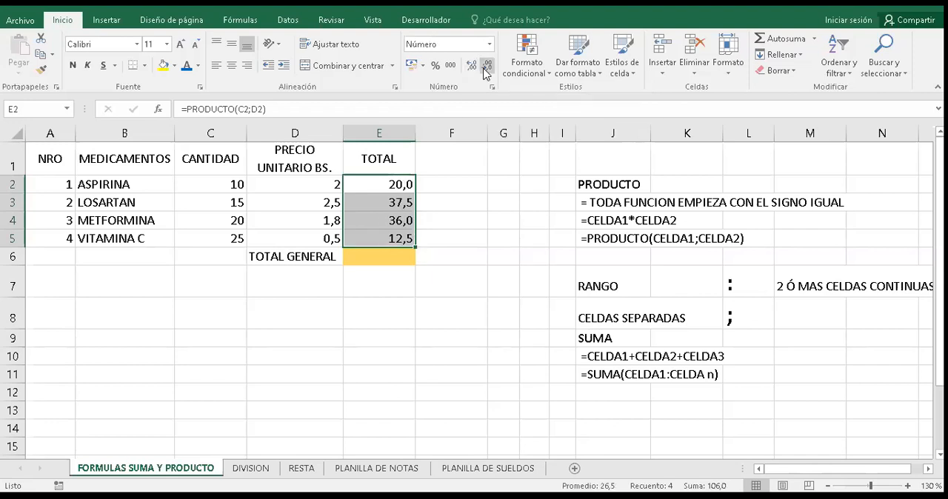
click(392, 258)
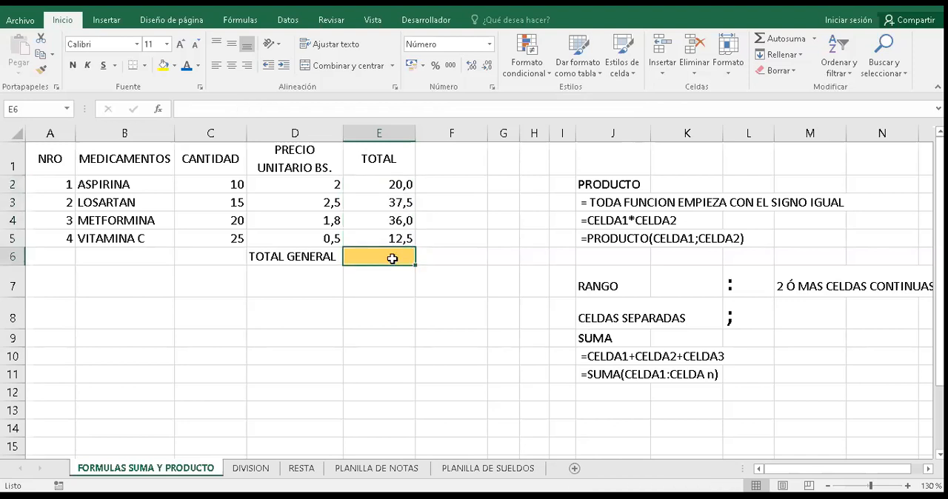
click(305, 185)
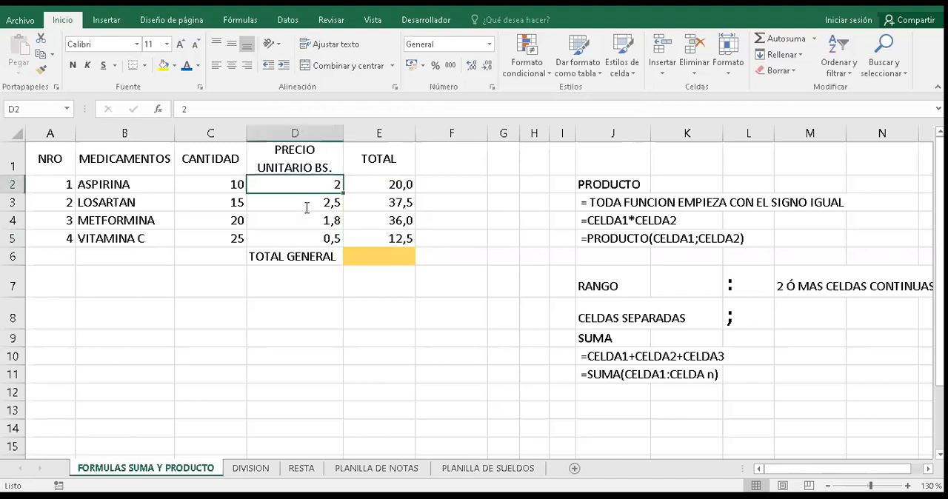
click(301, 199)
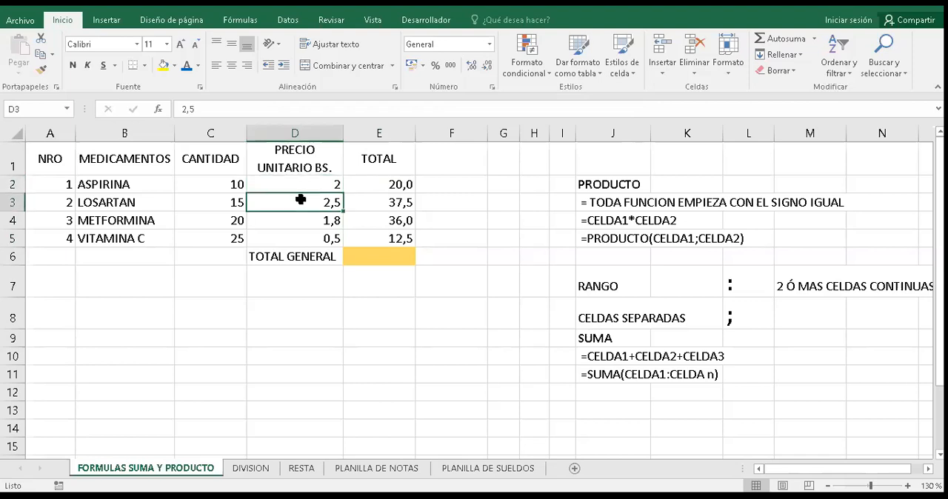
drag(304, 185, 306, 240)
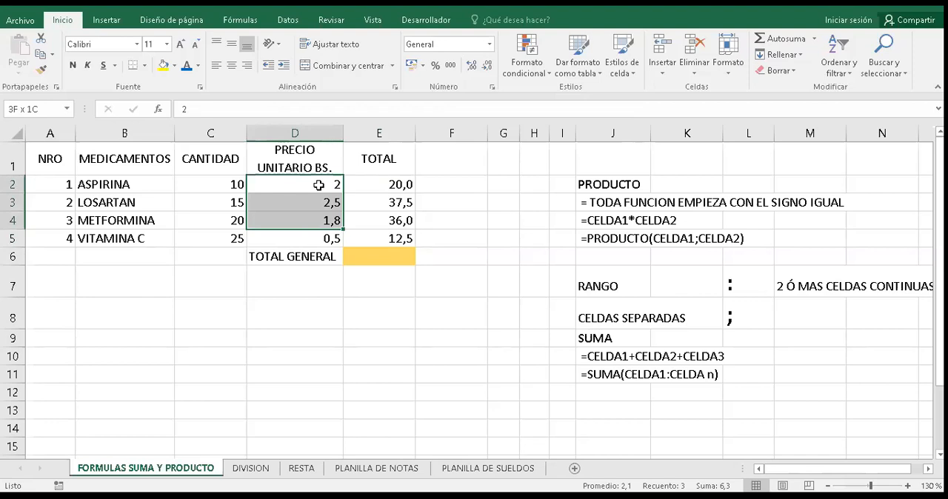
click(294, 181)
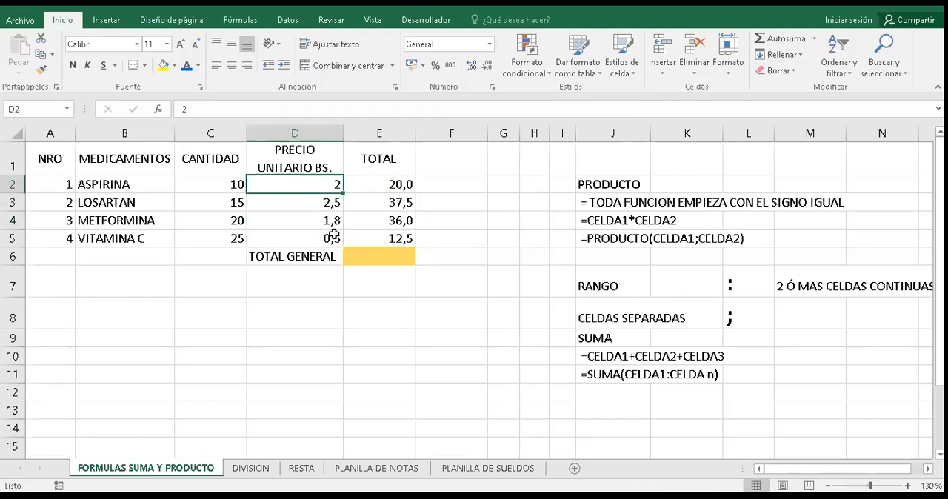
drag(295, 181, 293, 238)
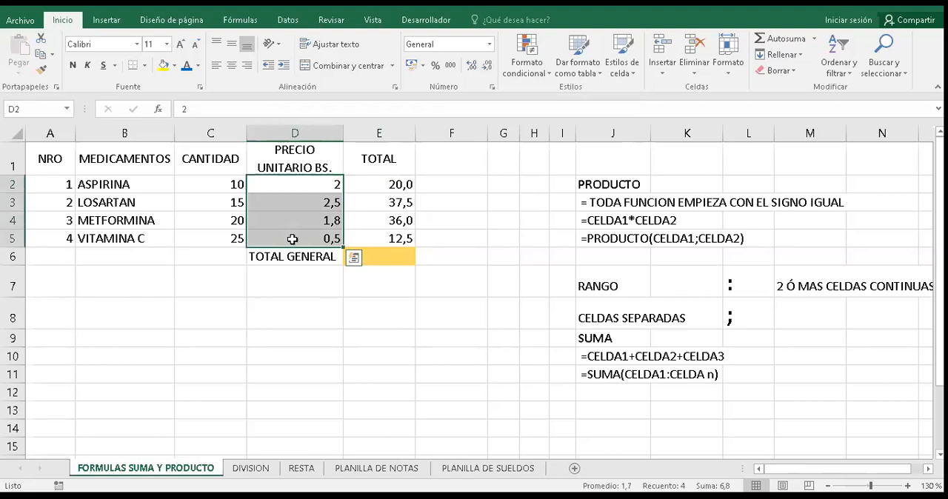
click(472, 65)
click(488, 65)
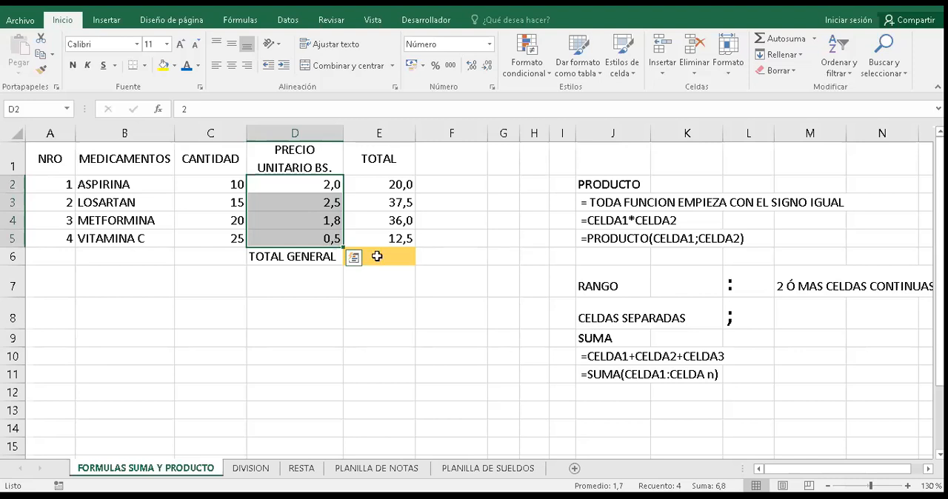
- Enter the addition formula =E2+E3+E4+E5 in the TOTAL GENERAL cell E6
click(370, 259)
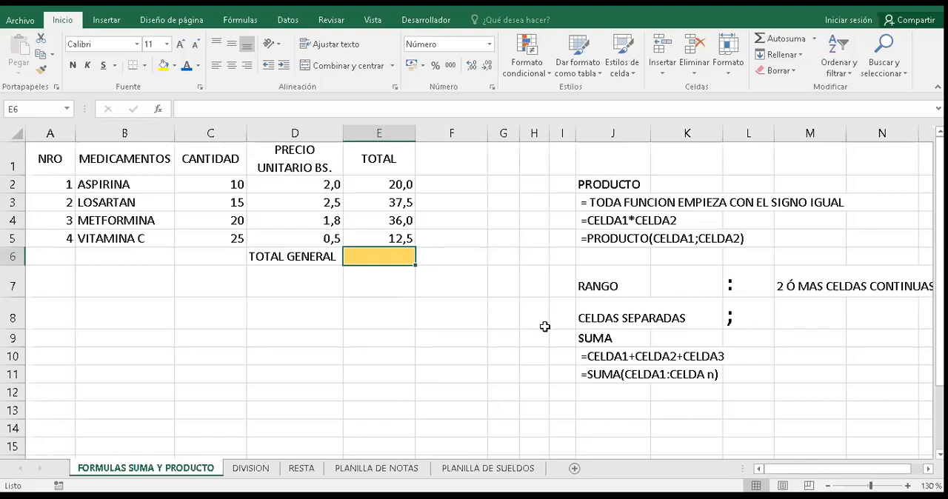
text(=)
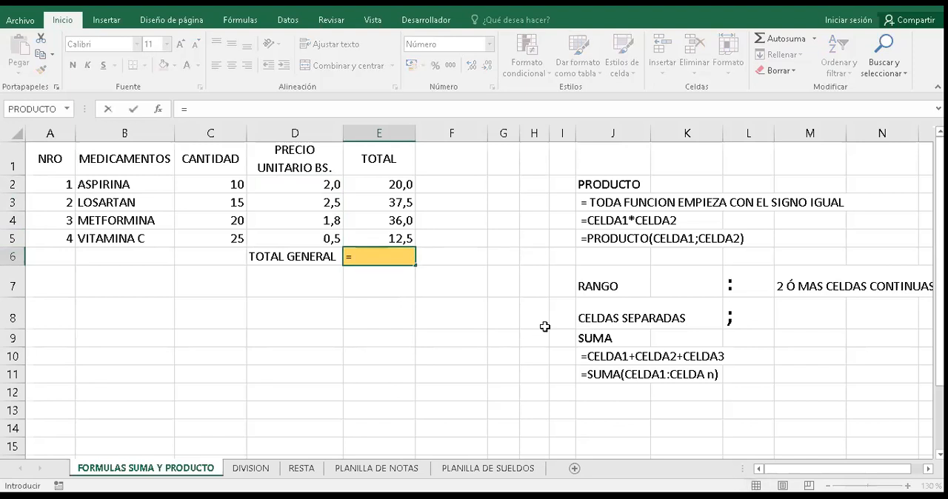
click(388, 187)
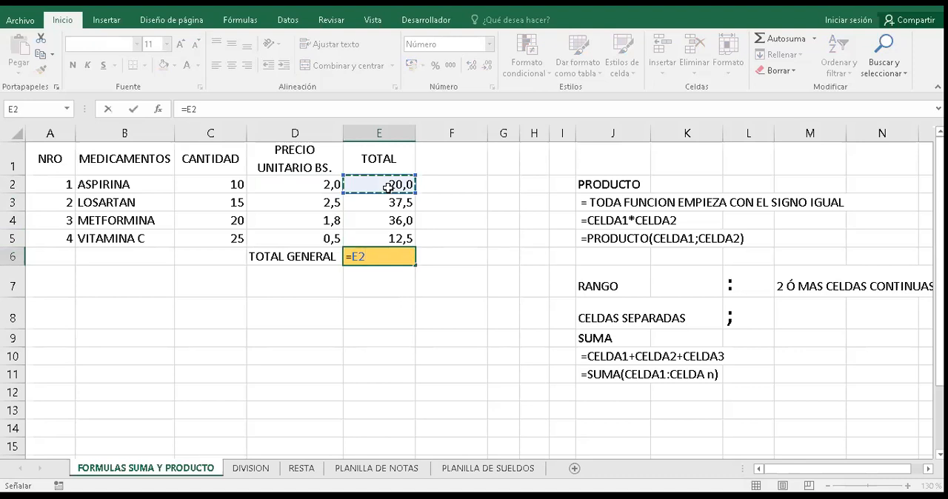
text(+)
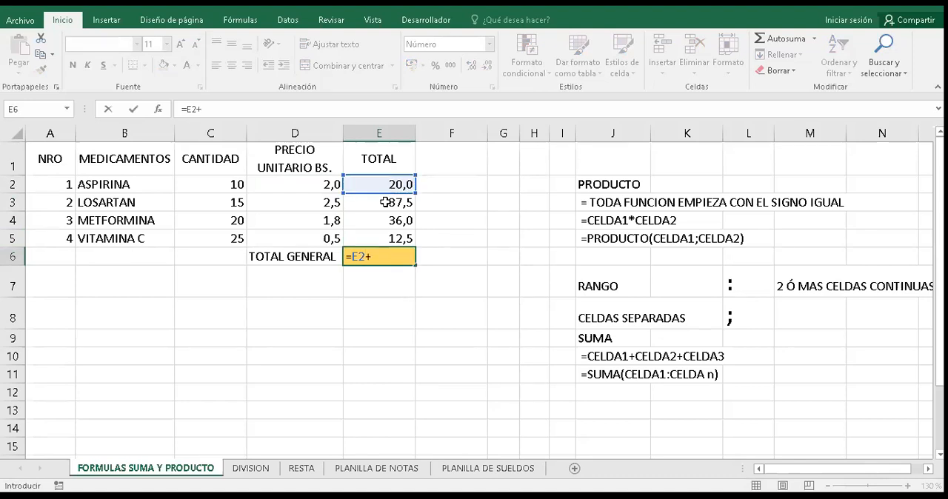
click(386, 202)
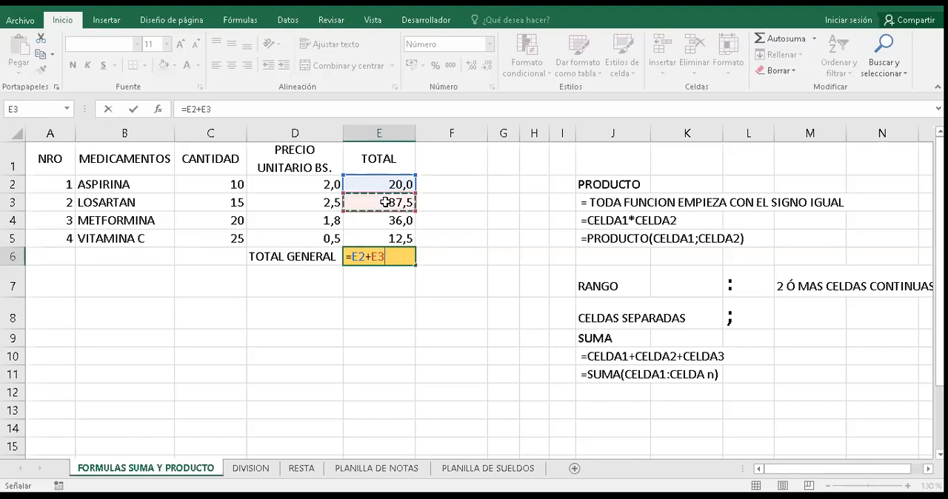
text(+)
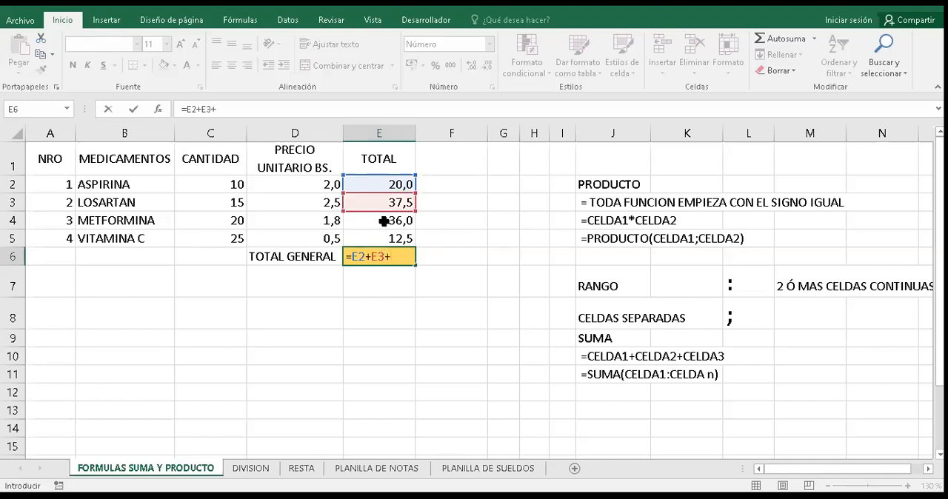
click(382, 221)
text(+)
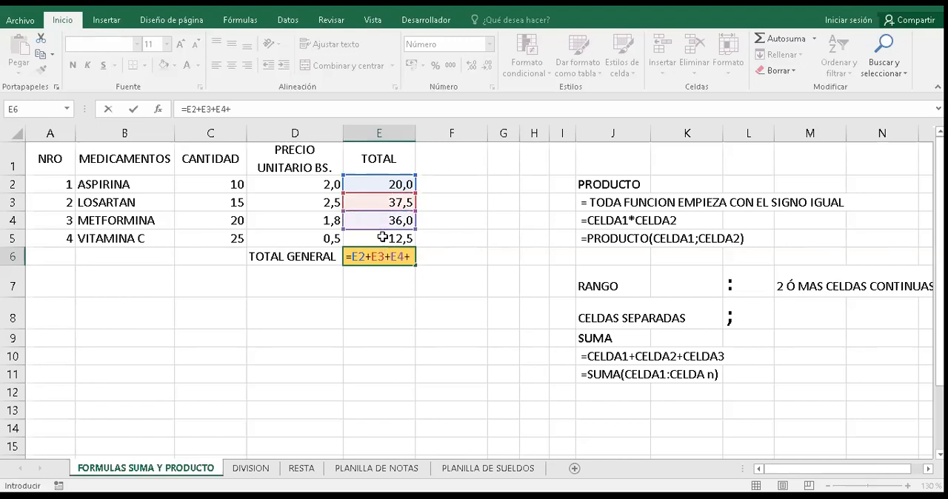
click(382, 237)
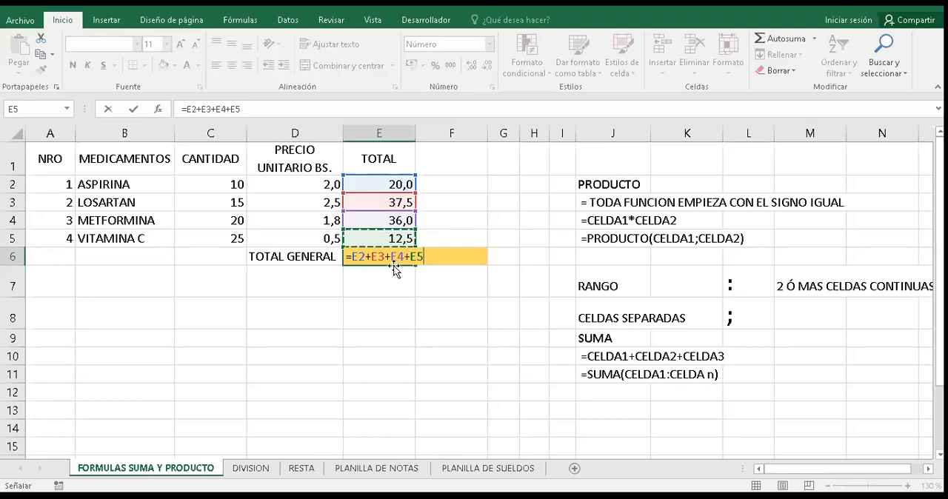
key(Return)
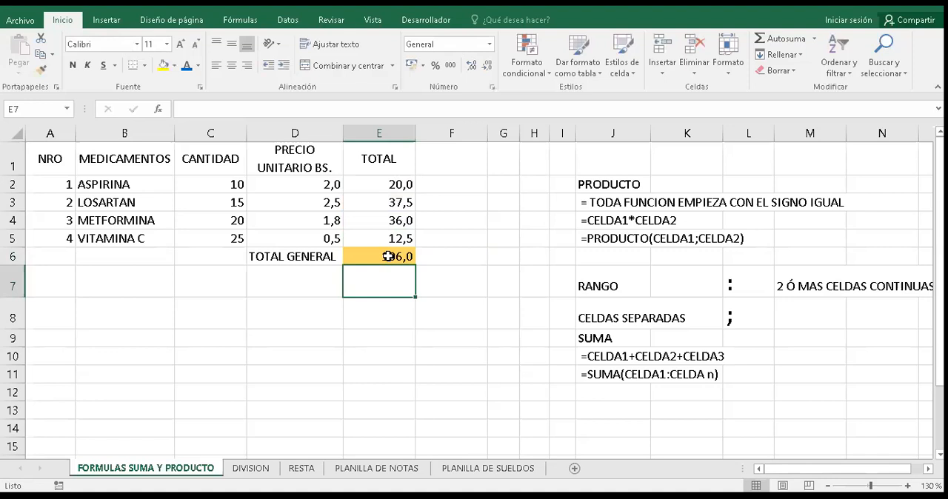
- Replace the addition formula in E6 with the start of a SUMA function, =SUMA(
click(387, 256)
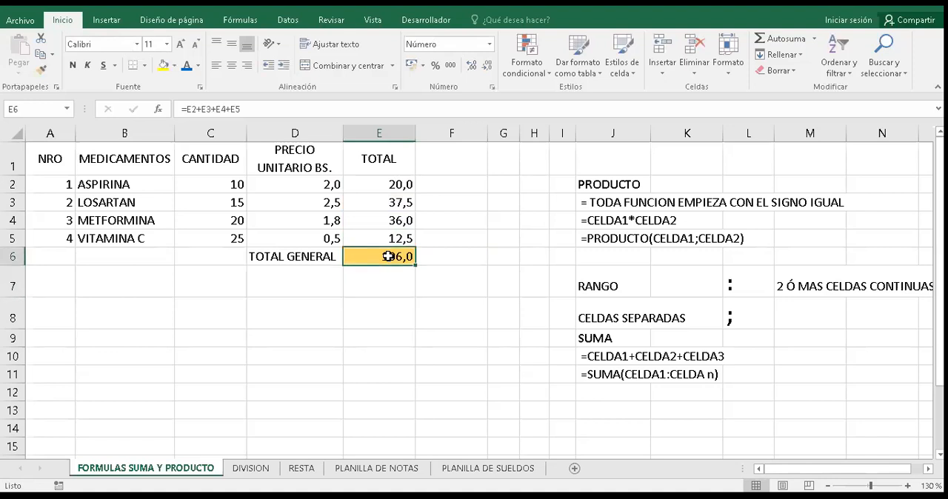
double_click(387, 256)
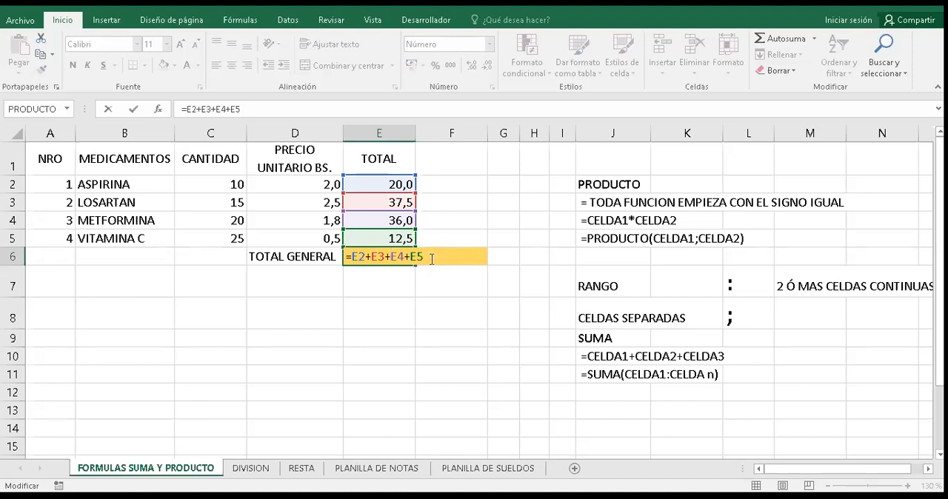
key(BackSpace)
key(BackSpace)
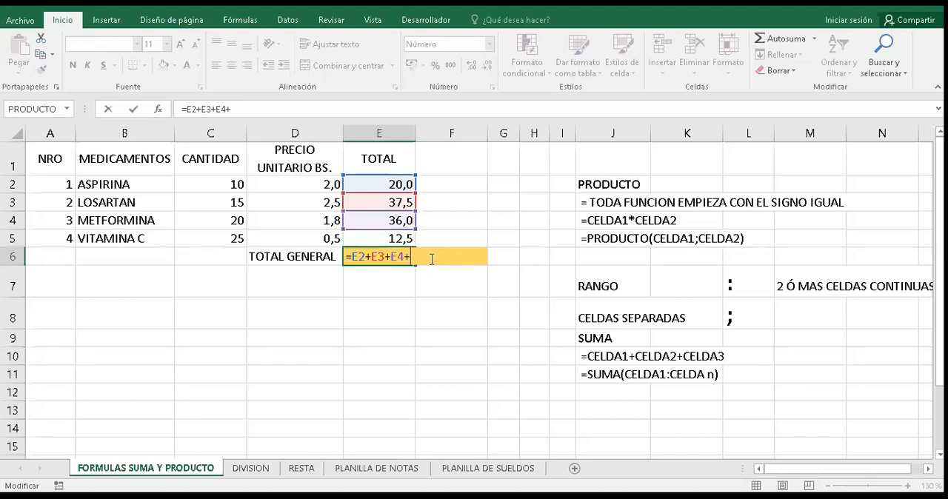
key(BackSpace)
key(BackSpace)
key(BackSpace)
key(BackSpace)
key(BackSpace)
key(BackSpace)
key(BackSpace)
key(BackSpace)
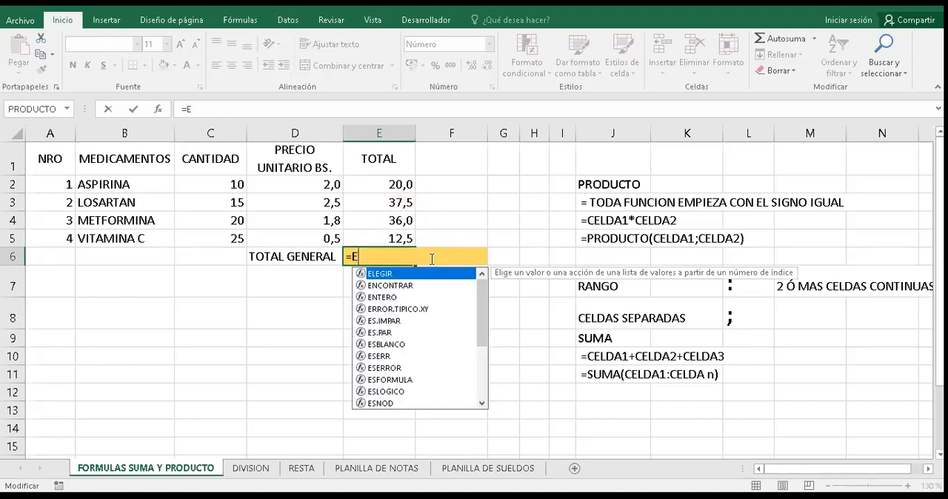
key(BackSpace)
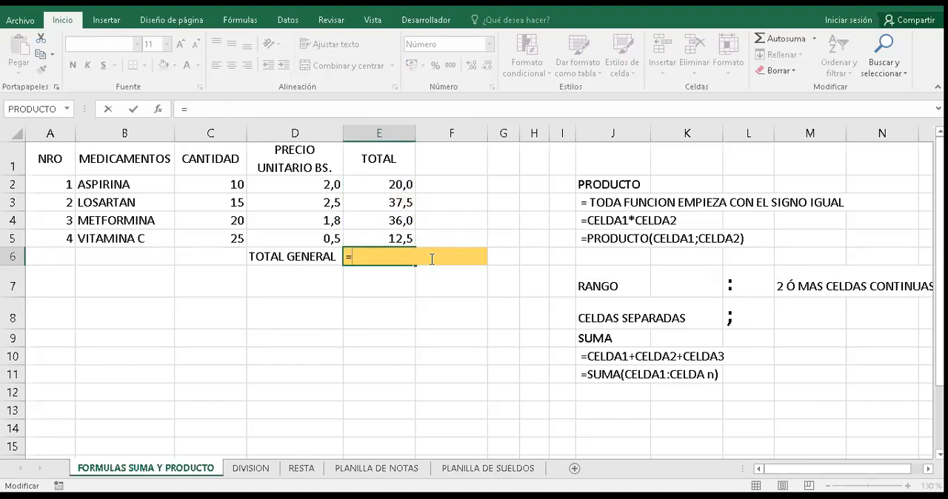
text(SUMA()
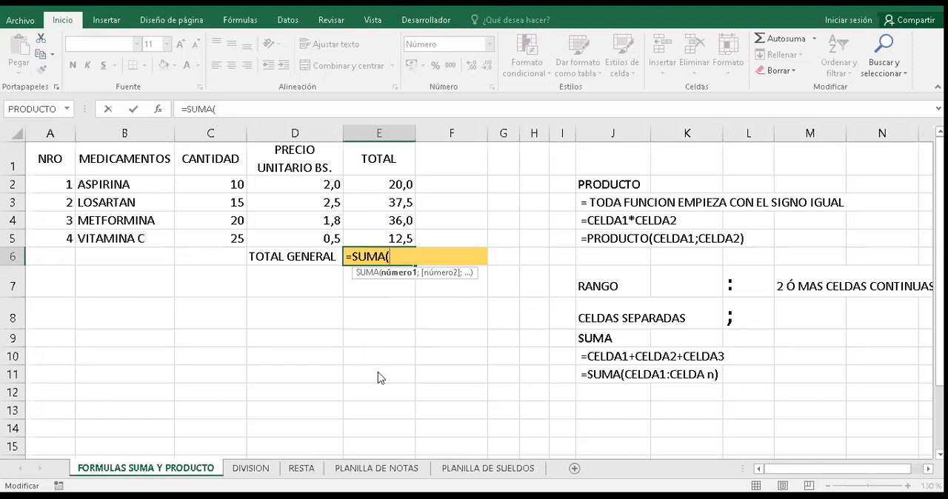
- Erase the function name in E6 back to S, try SUMAR, and choose SUMA from the suggested functions
key(BackSpace)
key(BackSpace)
key(BackSpace)
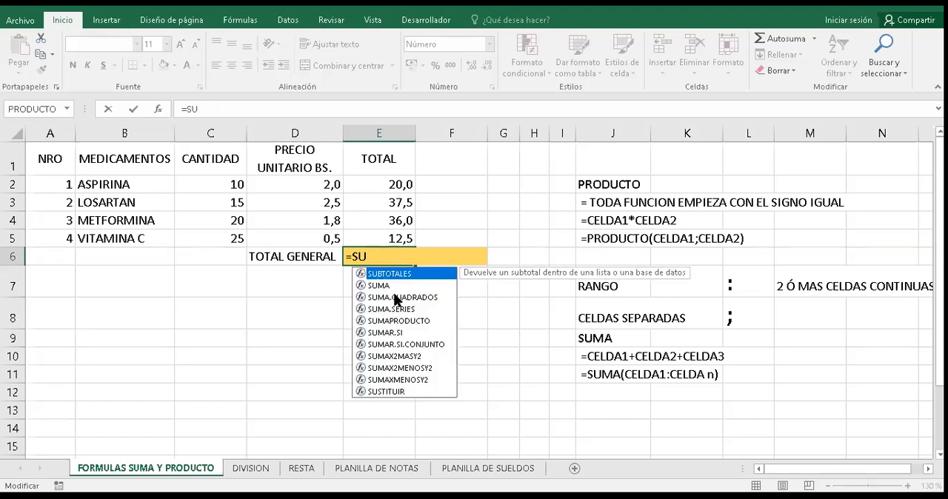
key(BackSpace)
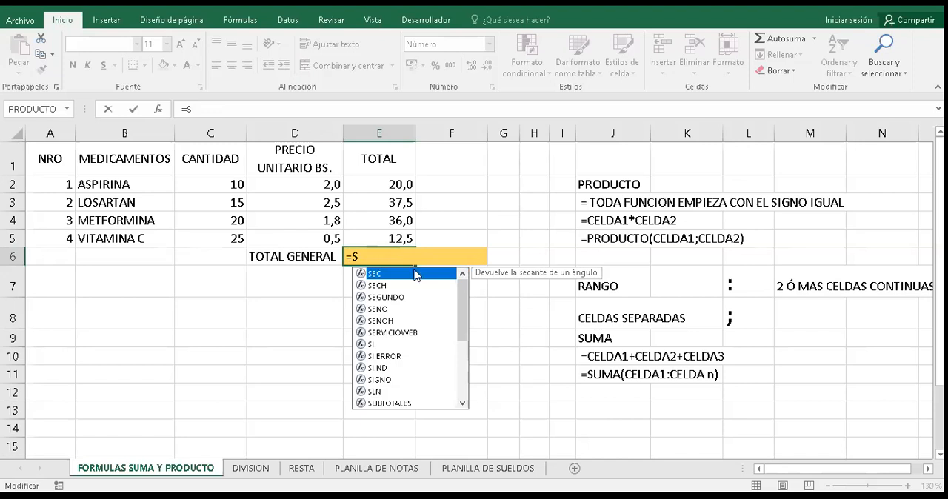
text(U)
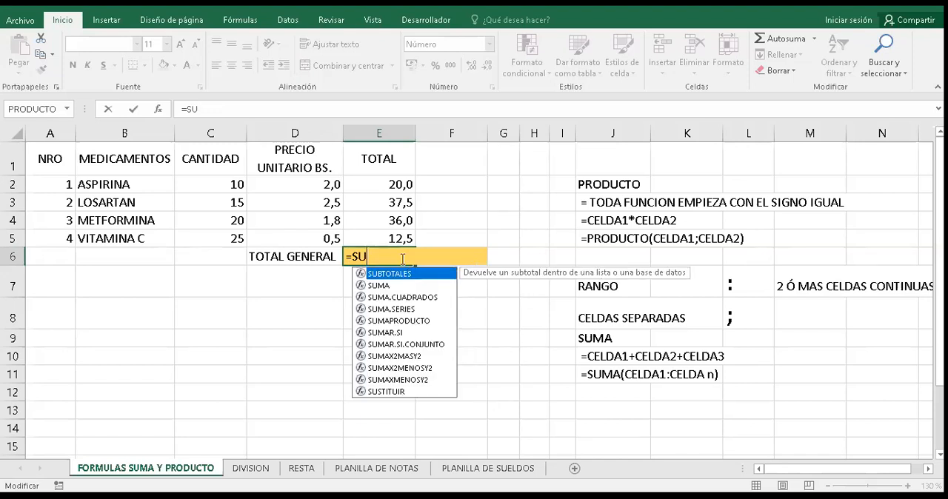
text(M)
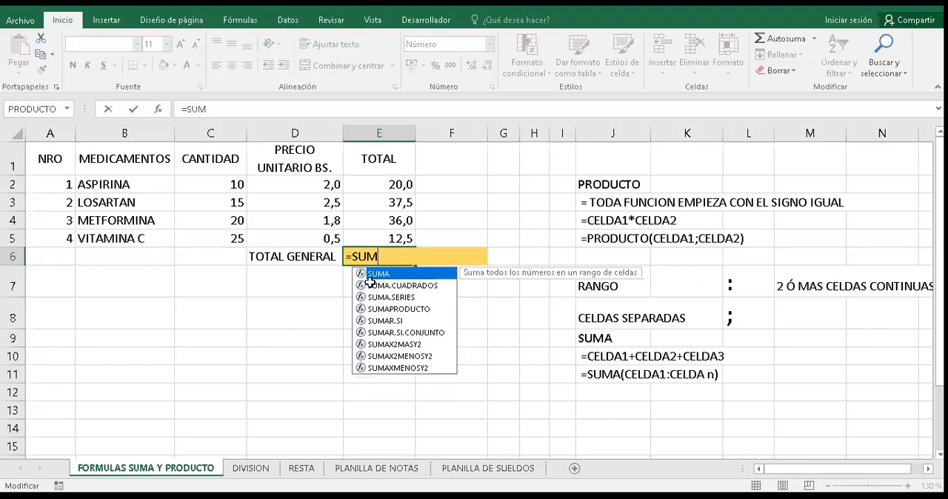
text(A)
text(R)
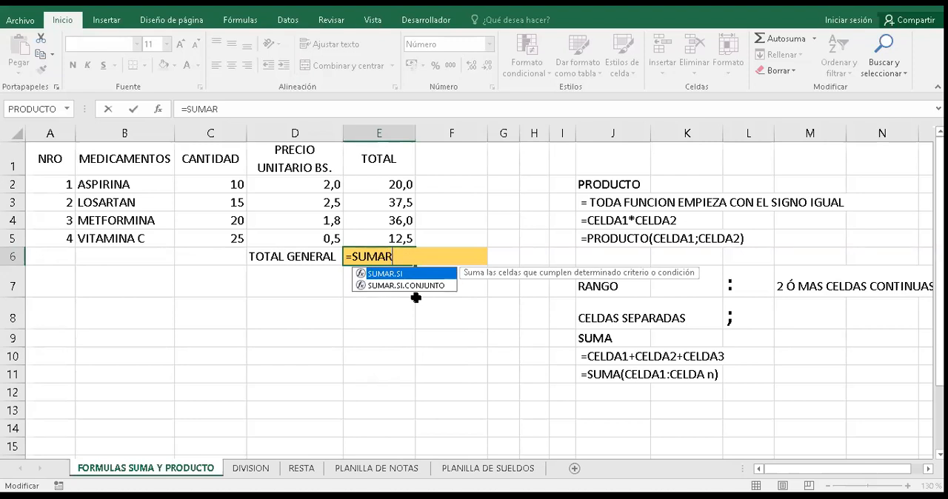
key(BackSpace)
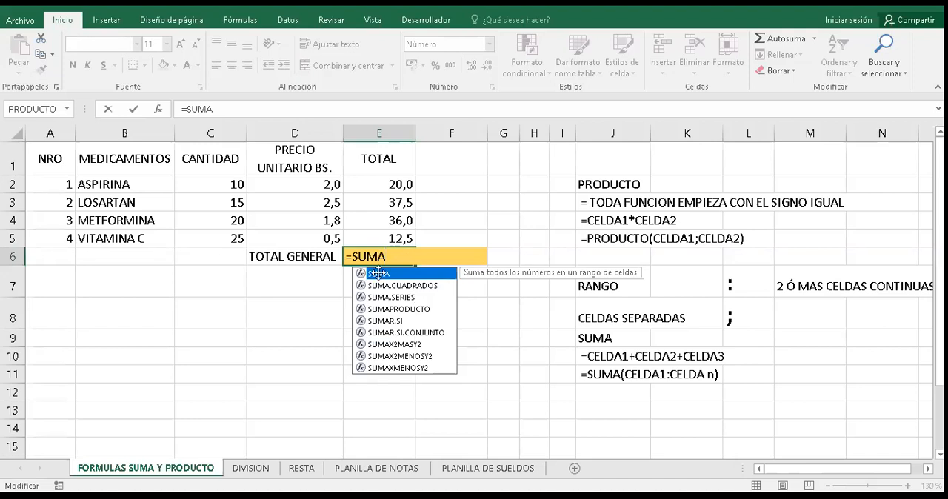
double_click(378, 273)
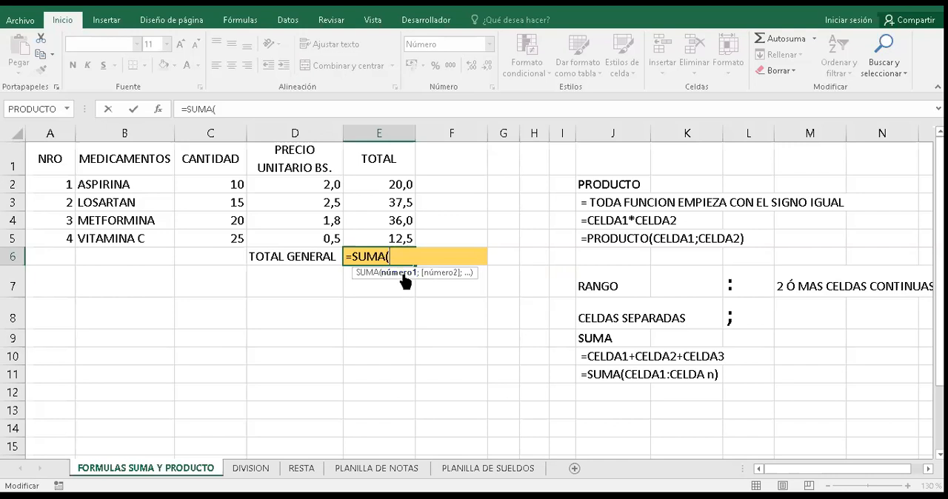
- Try SUMANDO as the function name in E6 and restore it to SUMA
key(BackSpace)
text(NDO)
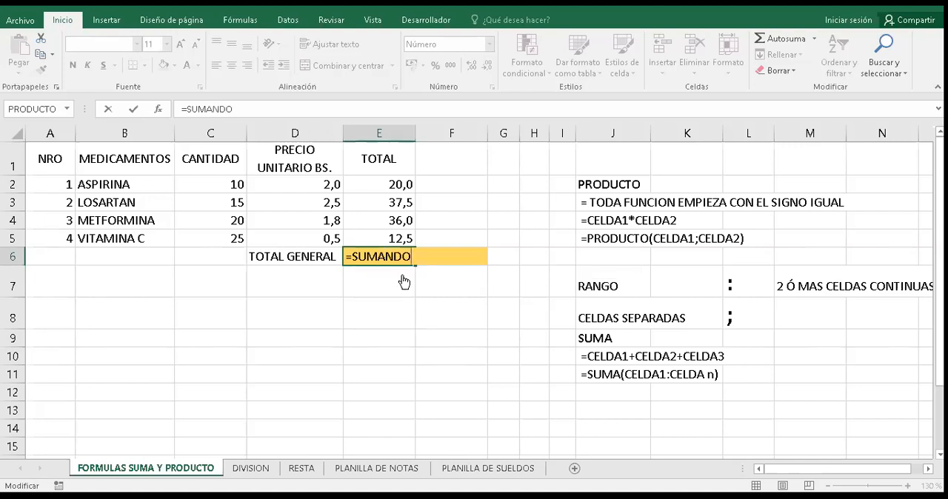
key(BackSpace)
key(BackSpace)
key(BackSpace)
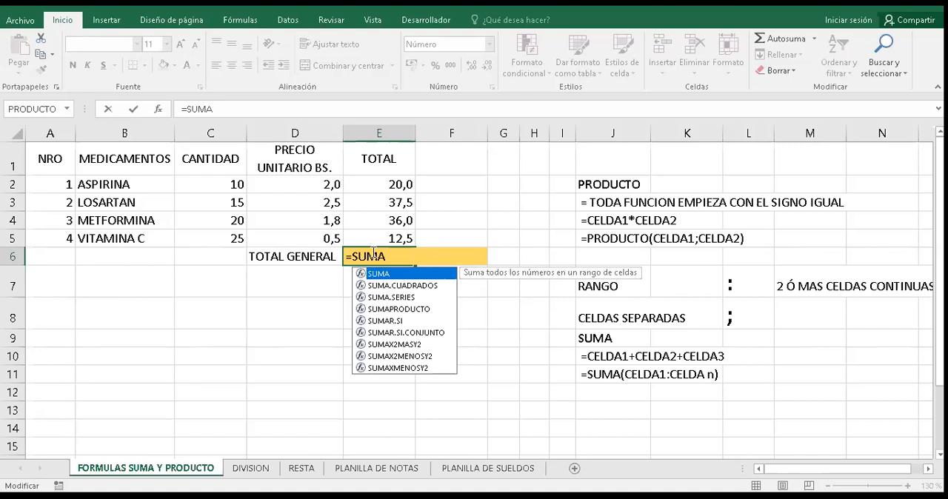
- Complete the SUMA function in E6 with the range E2:E5 and enter the formula =SUMA(E2:E5)
text(()
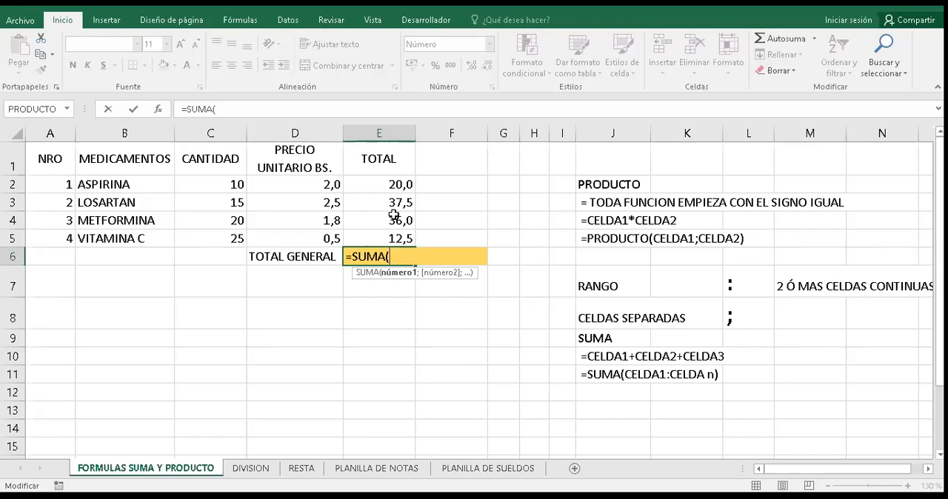
click(391, 183)
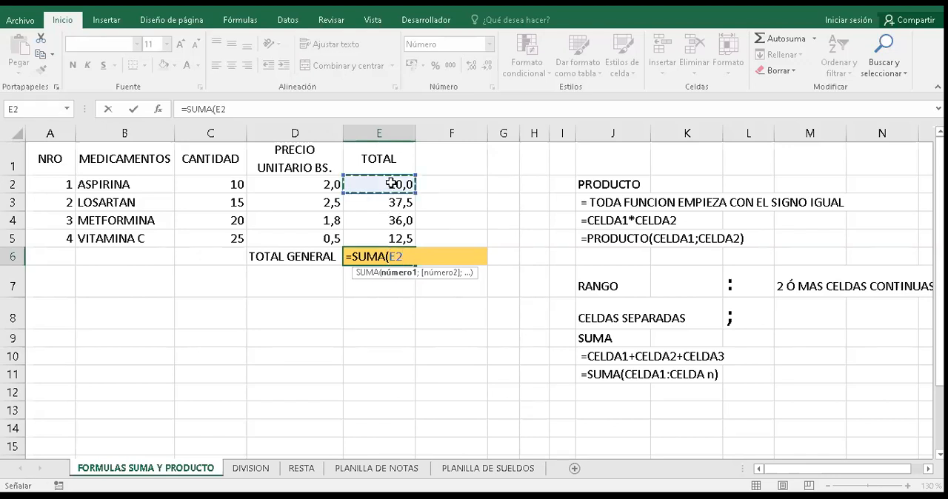
key(F8)
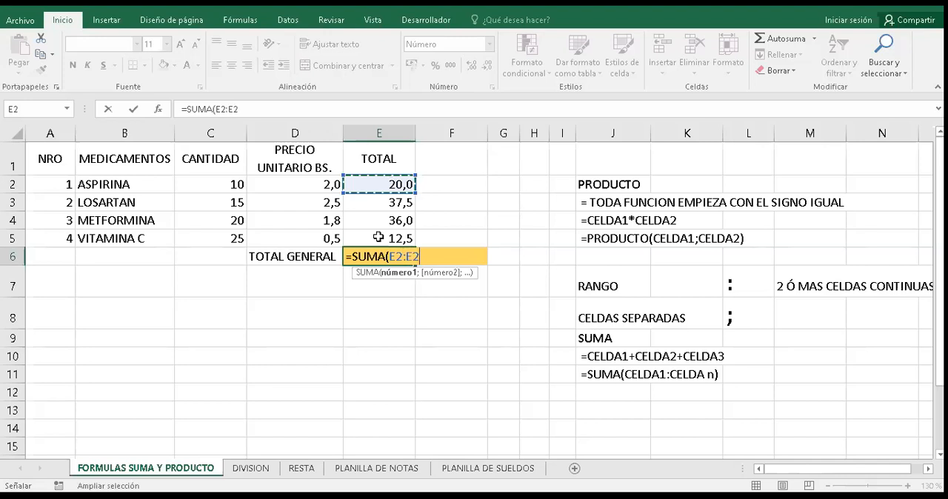
click(378, 237)
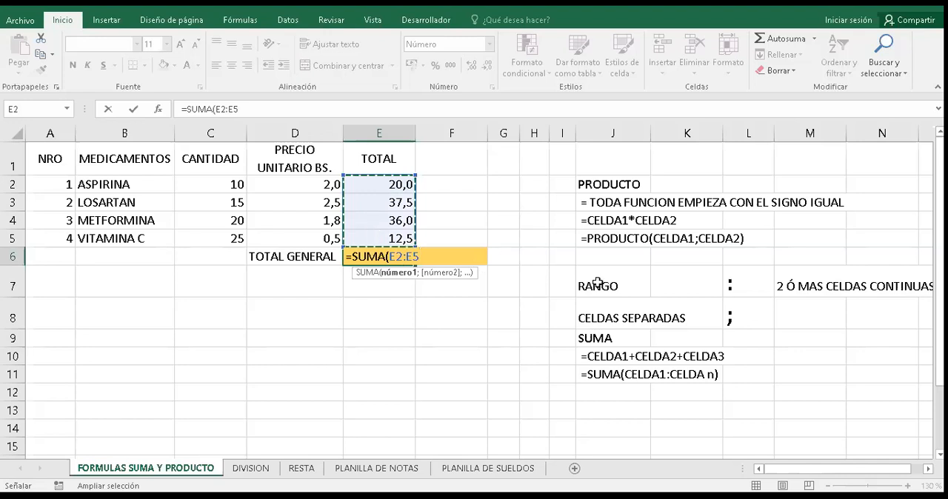
text())
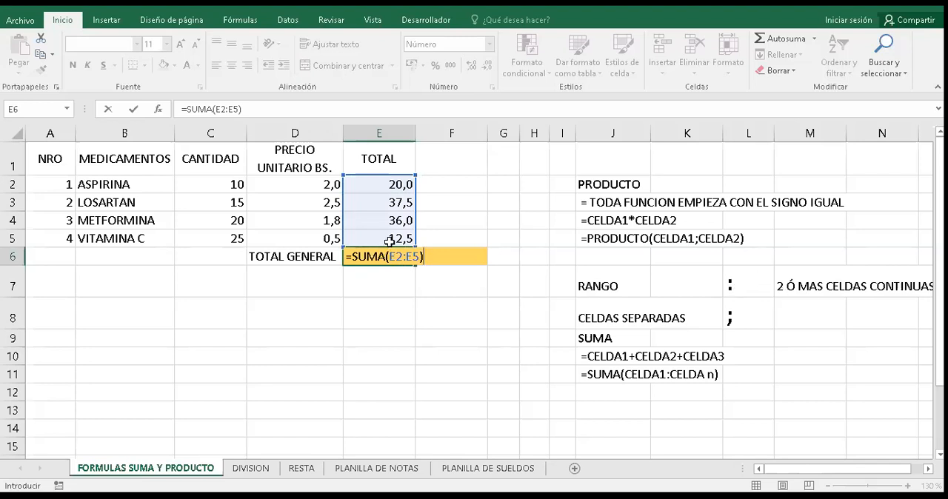
key(Return)
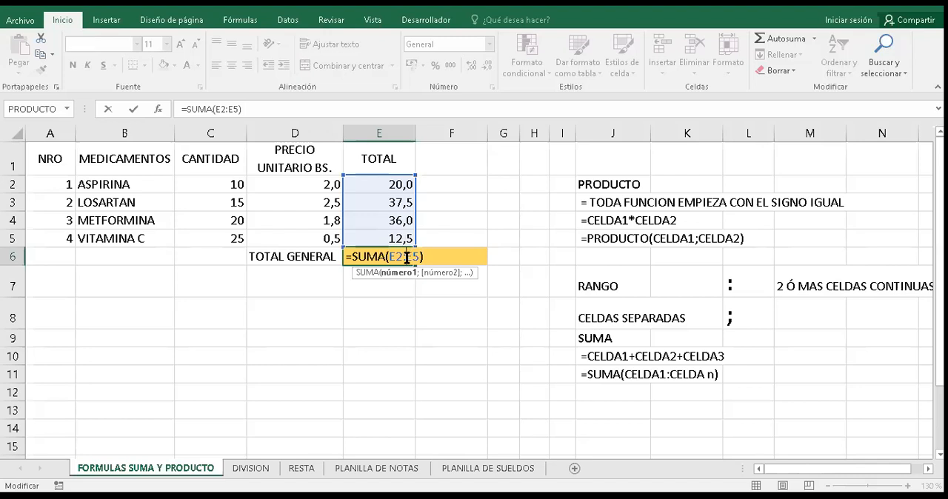
- Replace the colon in the E6 formula with a semicolon, making it =SUMA(E2;E5), and remove the stray inserted cell reference
key(BackSpace)
text(;)
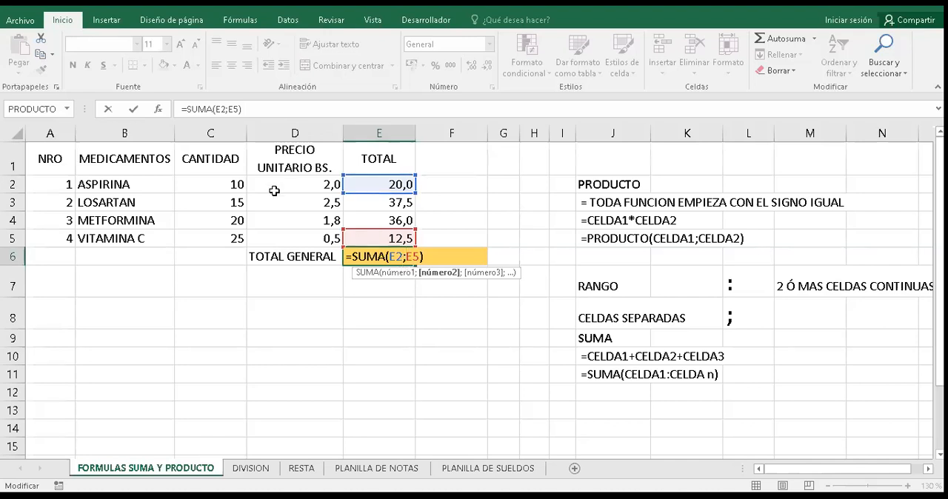
key(Up)
key(Up)
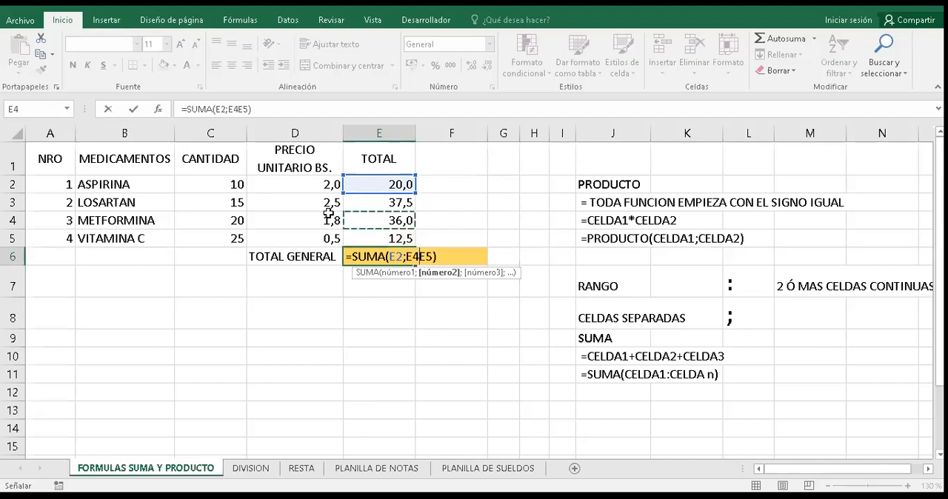
click(370, 243)
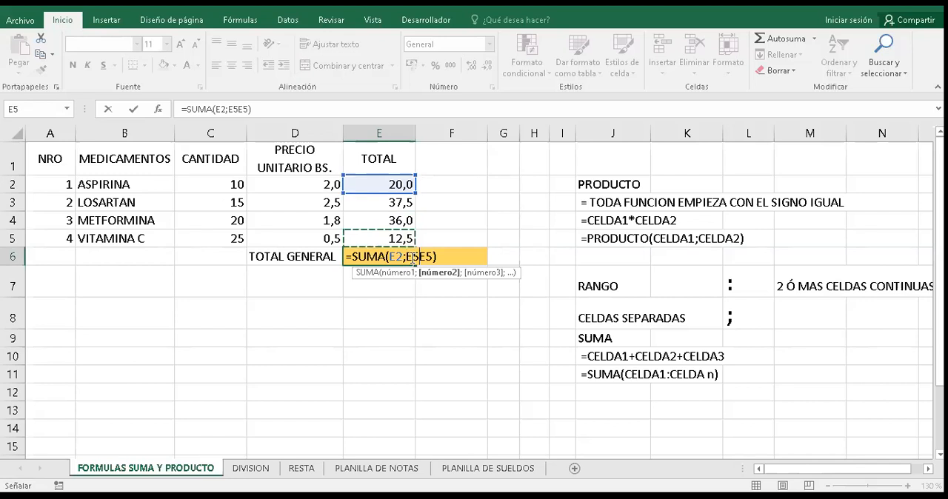
key(BackSpace)
key(BackSpace)
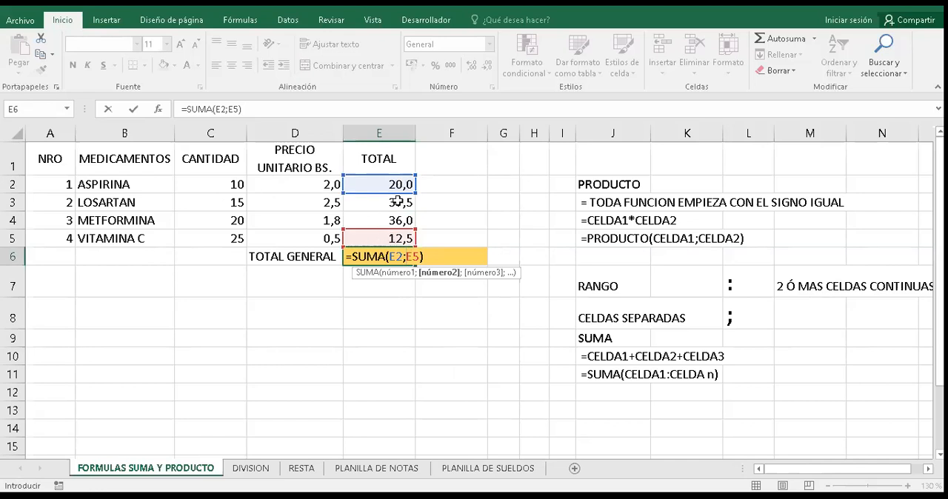
- Change the semicolon in the E6 formula back to a colon and enter =SUMA(E2:E5)
click(406, 257)
key(BackSpace)
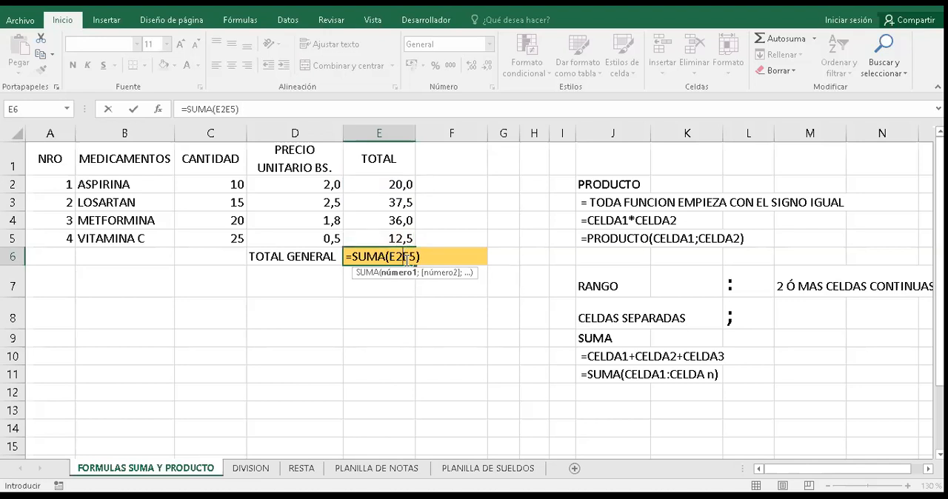
text(:)
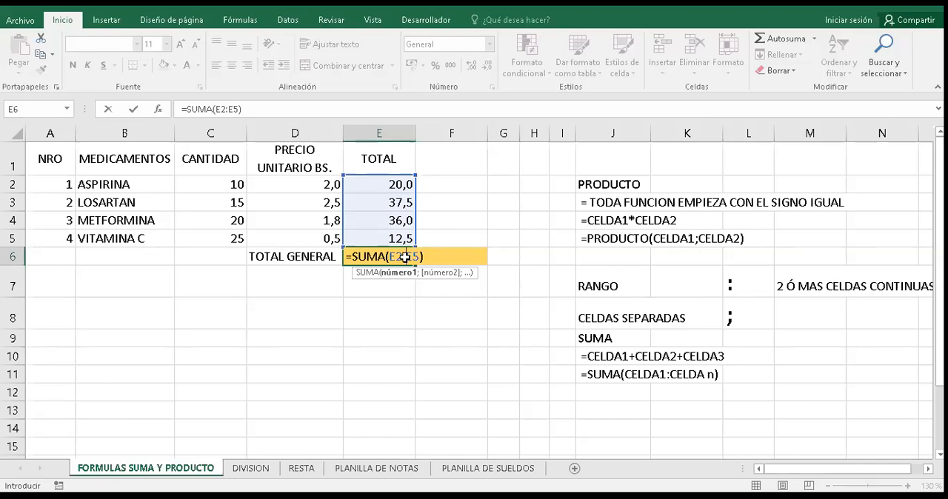
key(Return)
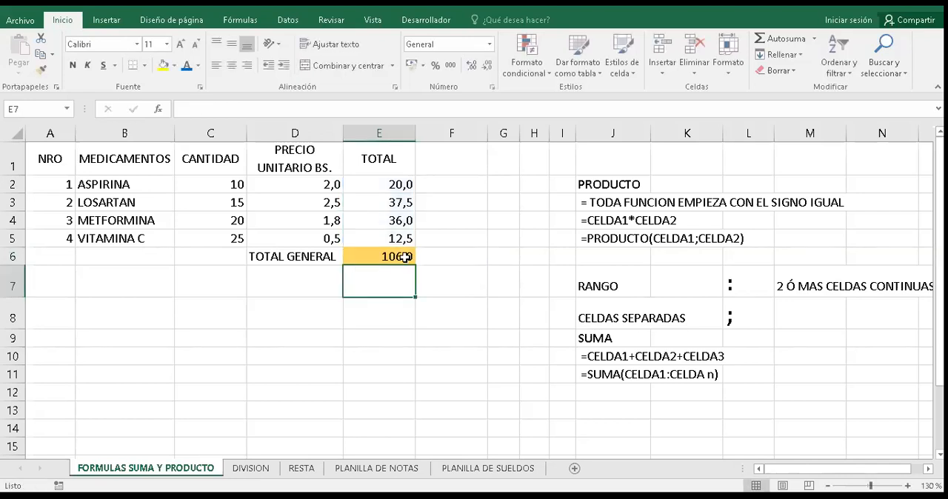
- Clear the TOTAL GENERAL cell E6 and fill it using Autosuma with the proposed range E2:E5
click(406, 256)
key(Delete)
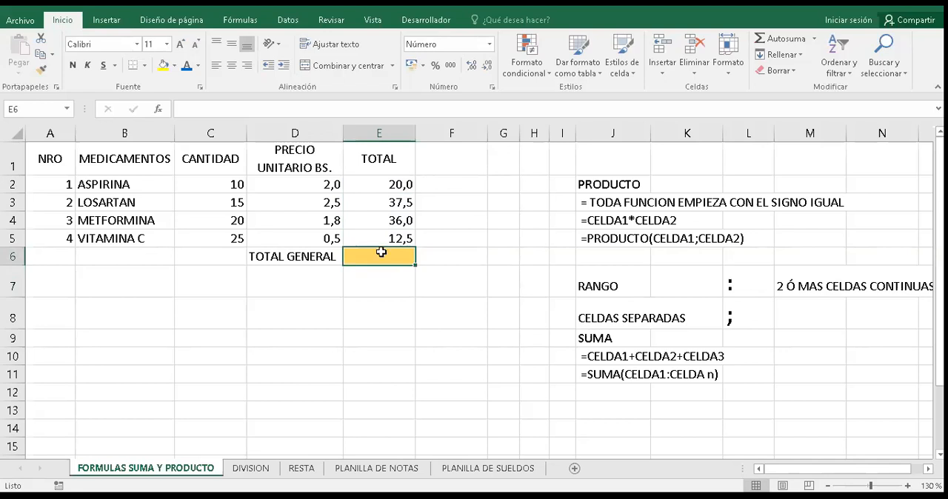
click(778, 40)
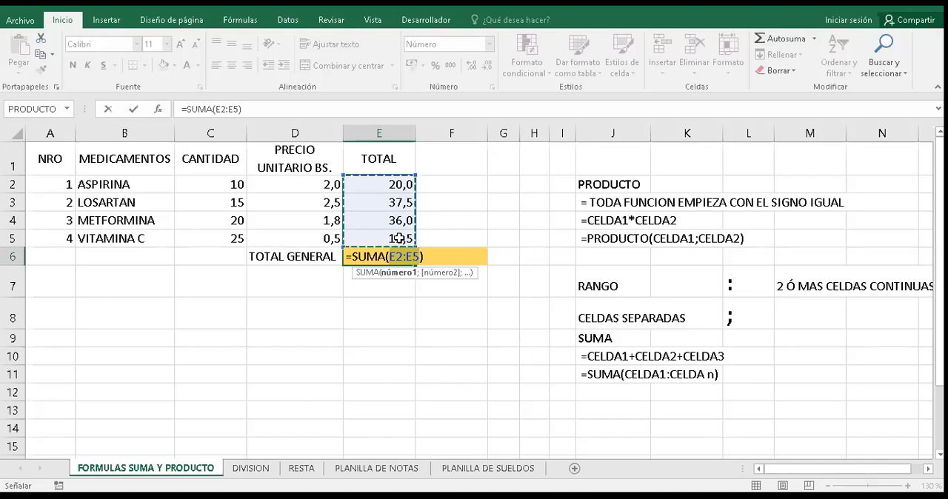
key(Return)
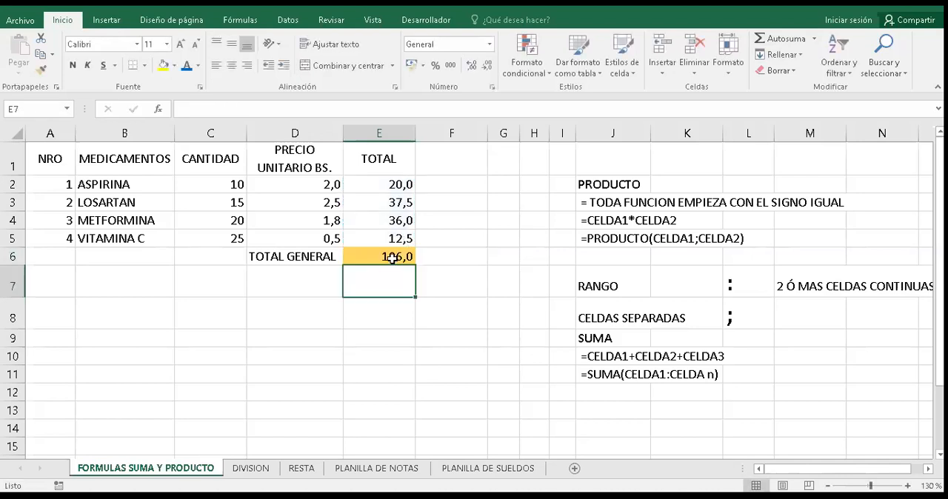
- Clear E6 again, total the selected cells E2:E5 with Autosuma, and open the E6 formula to check it
click(392, 257)
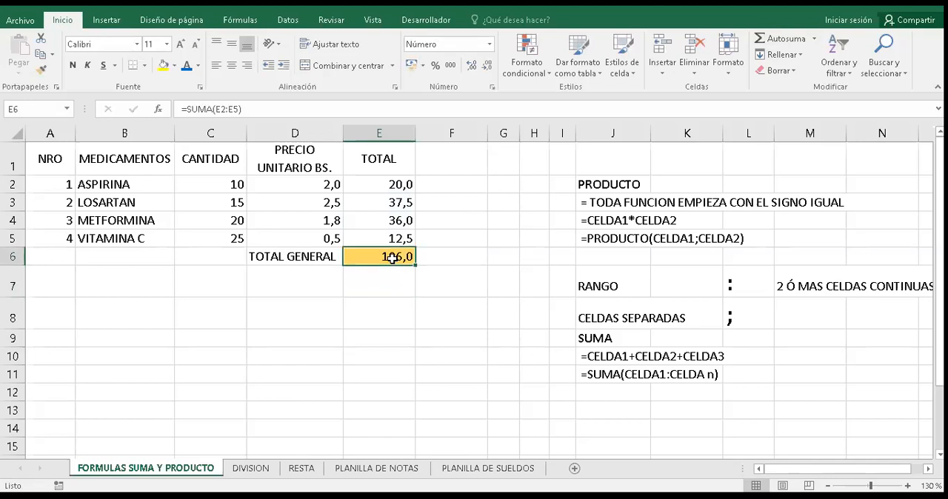
key(Delete)
drag(385, 184, 392, 241)
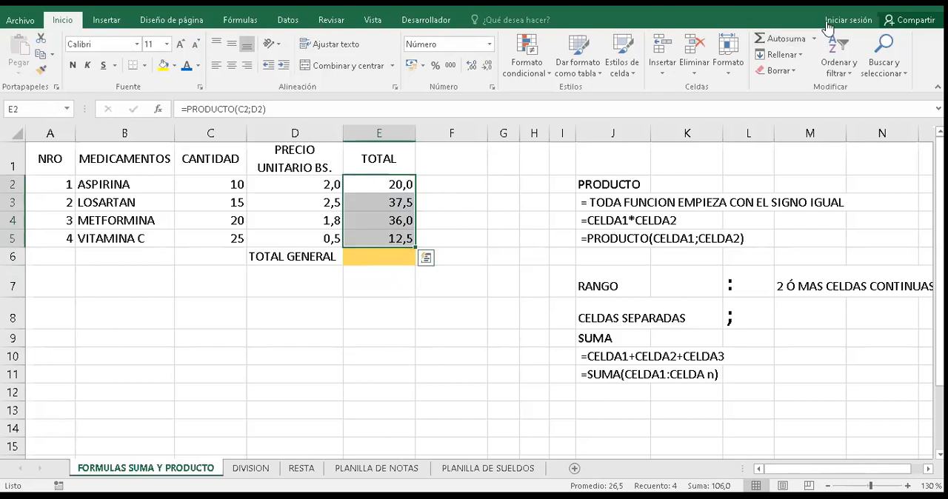
click(779, 42)
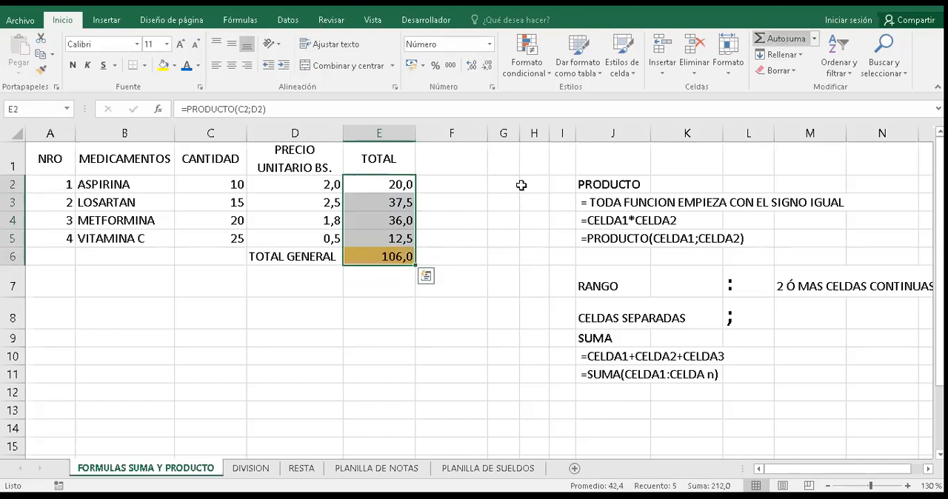
double_click(396, 256)
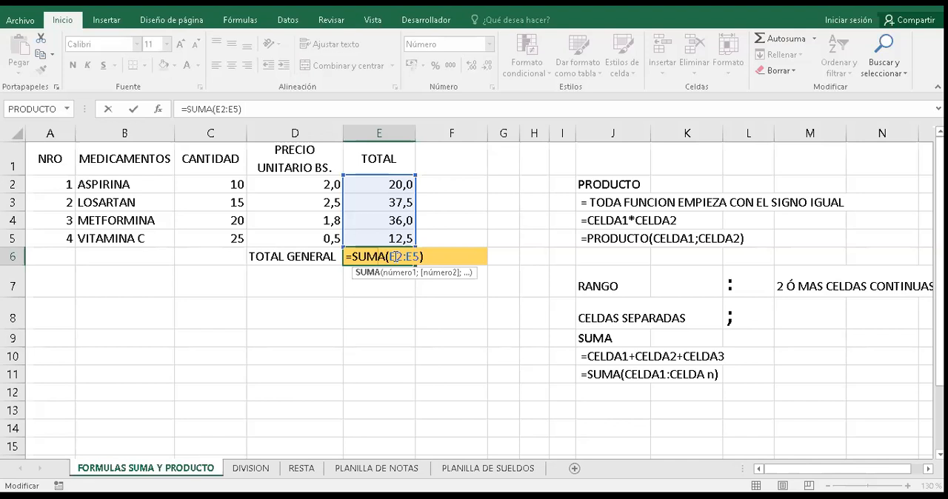